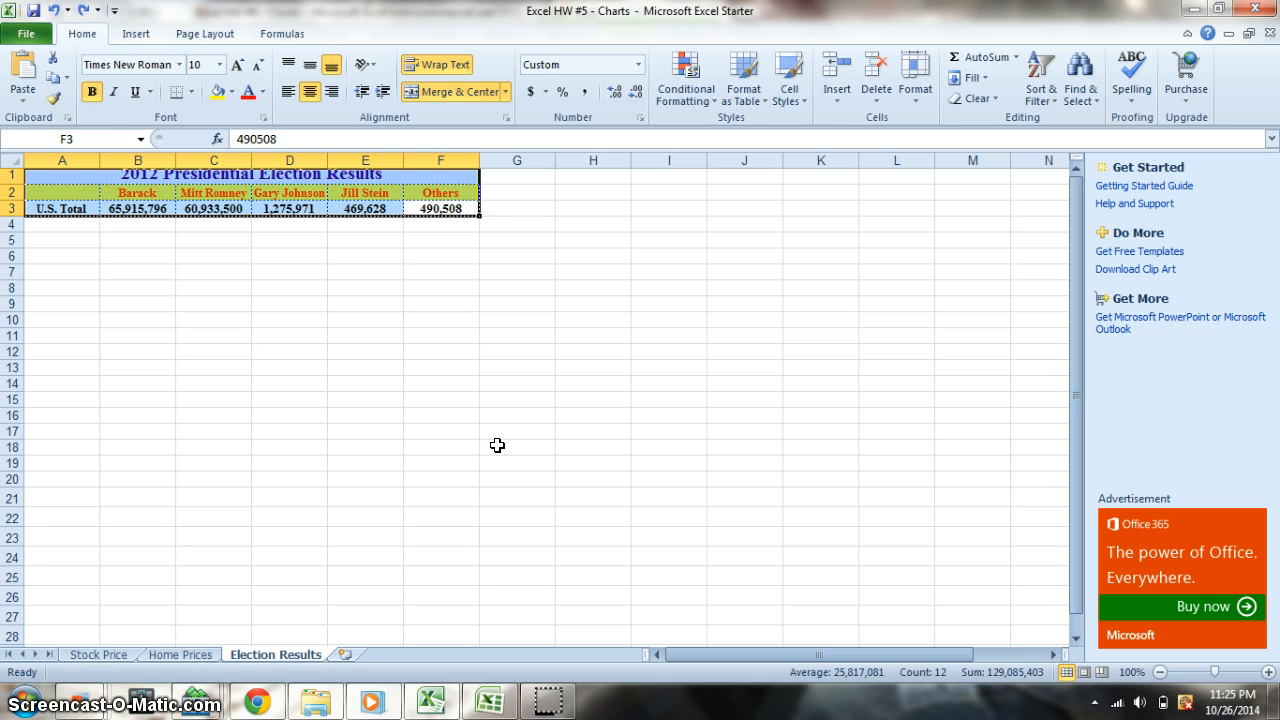
Review the candidate headings and the U.S. Total vote figures in the 2012 Presidential Election Results table.
click(160, 223)
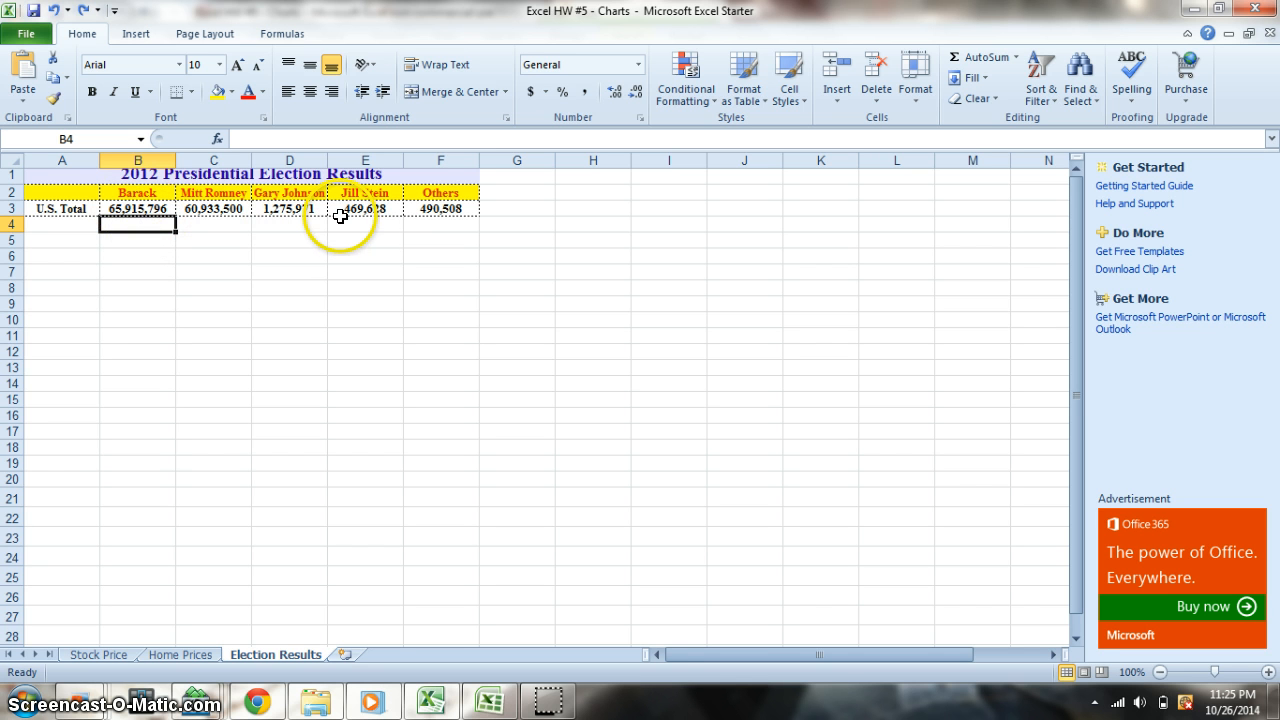
click(421, 194)
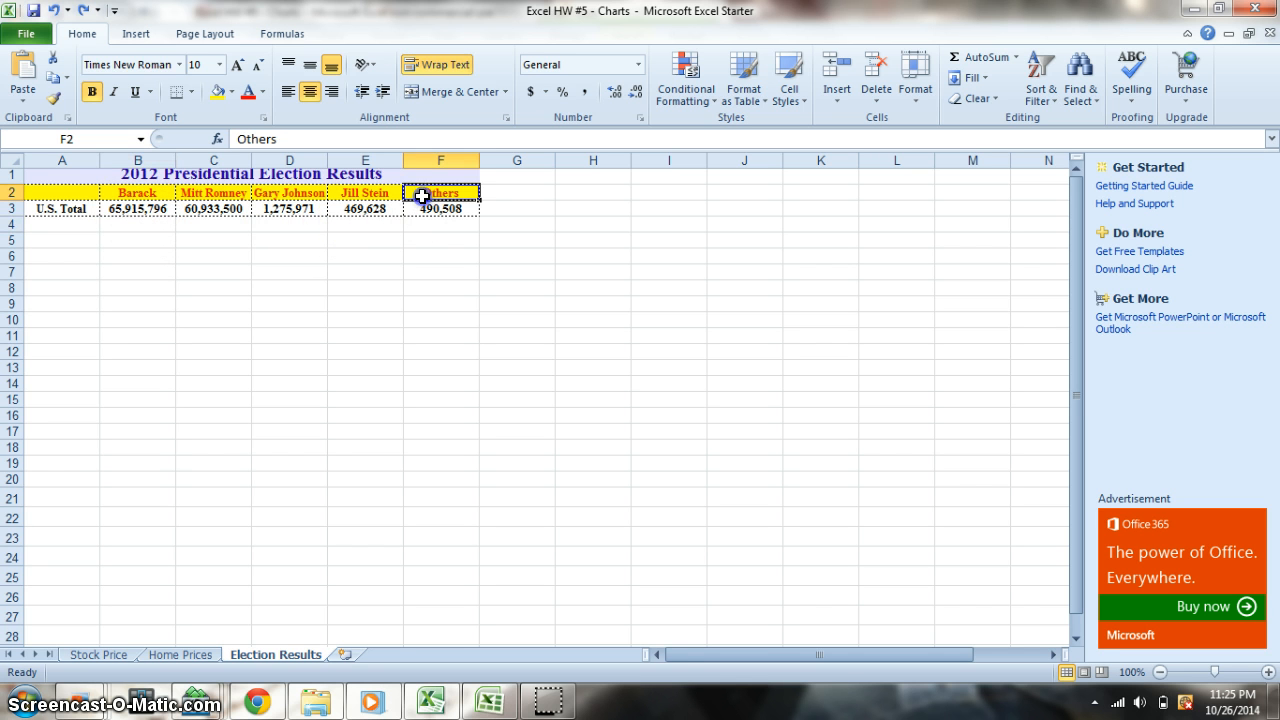
click(110, 208)
click(190, 208)
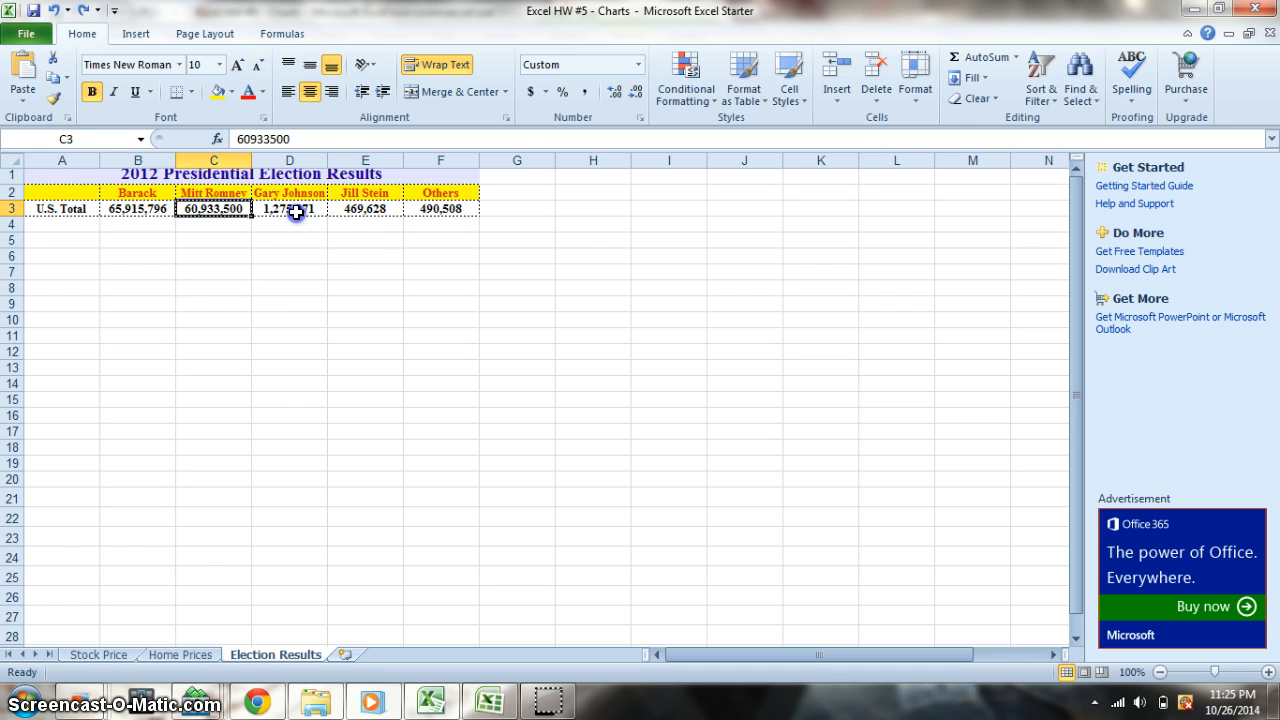
click(296, 212)
click(362, 208)
click(428, 208)
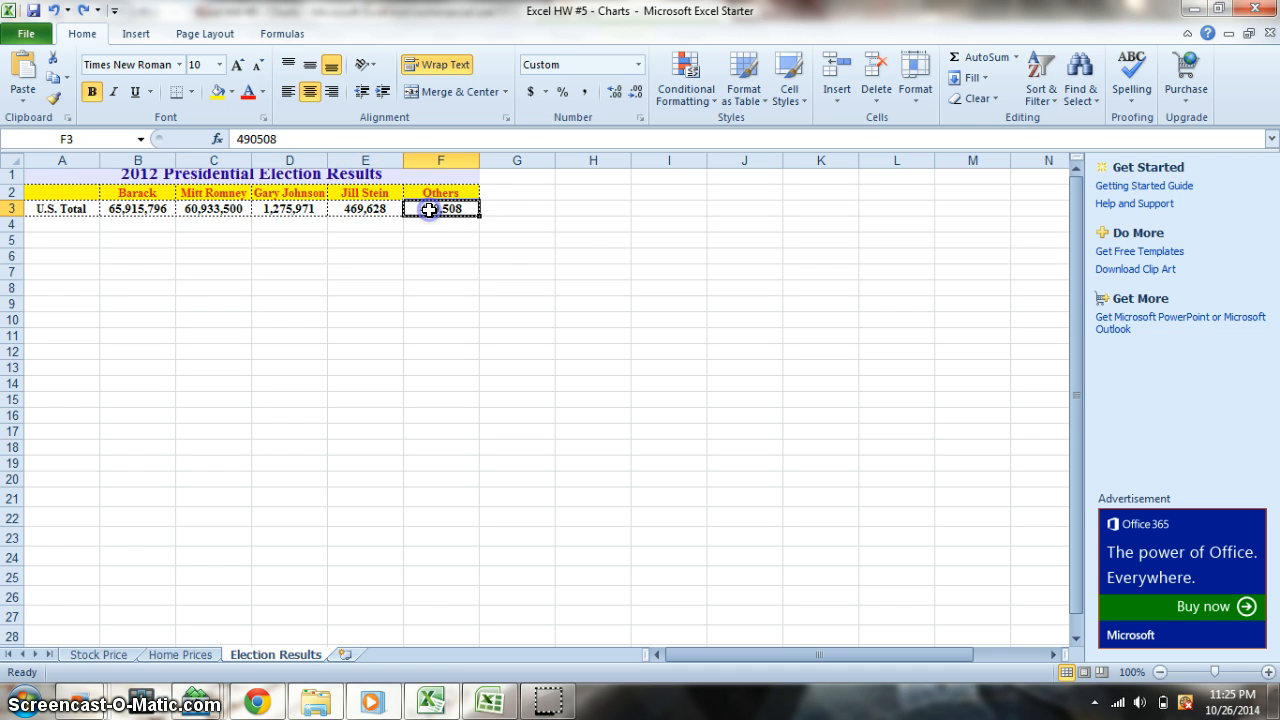
click(486, 223)
click(469, 210)
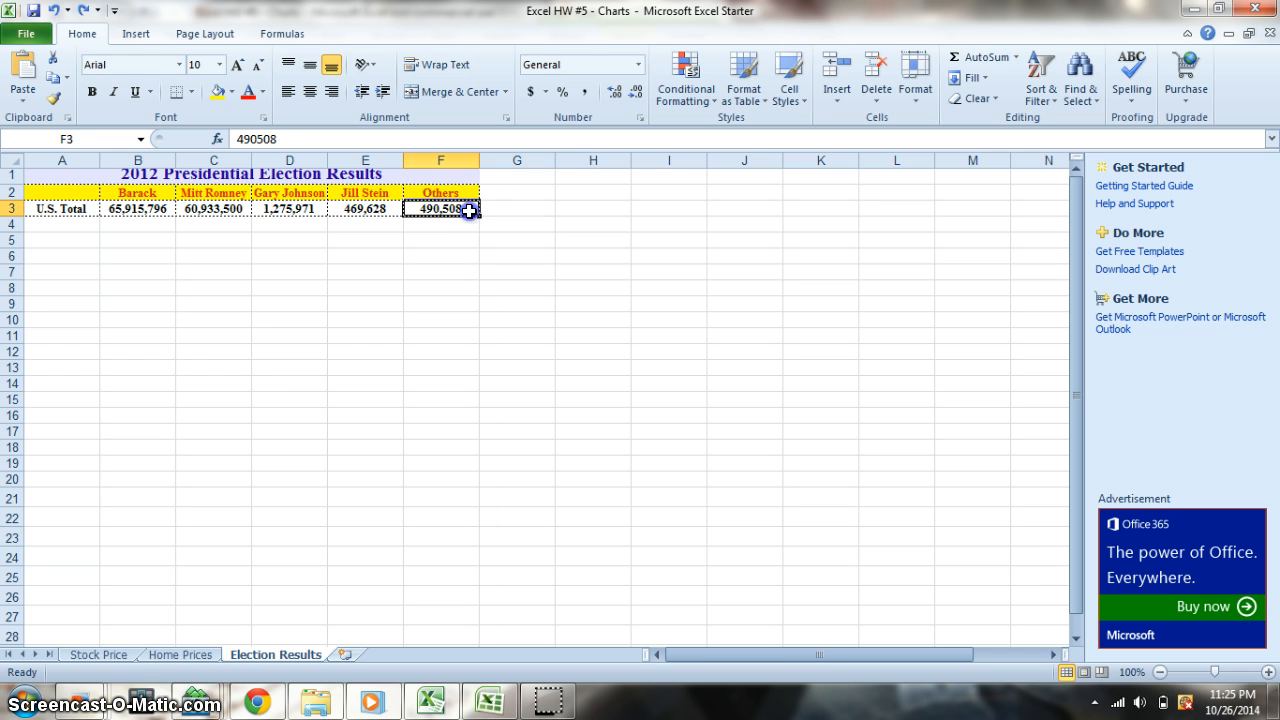
Insert a basic 2-D pie chart from the whole election results table, A1:F3.
drag(443, 209, 34, 172)
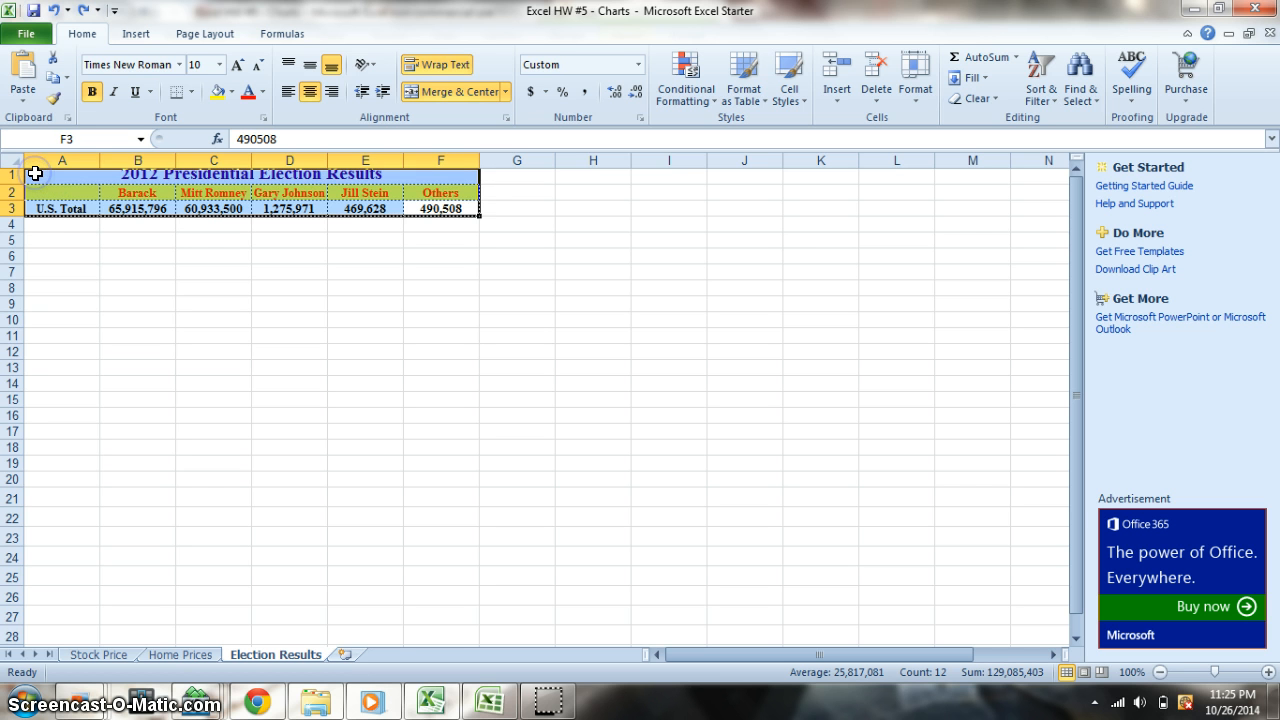
click(138, 36)
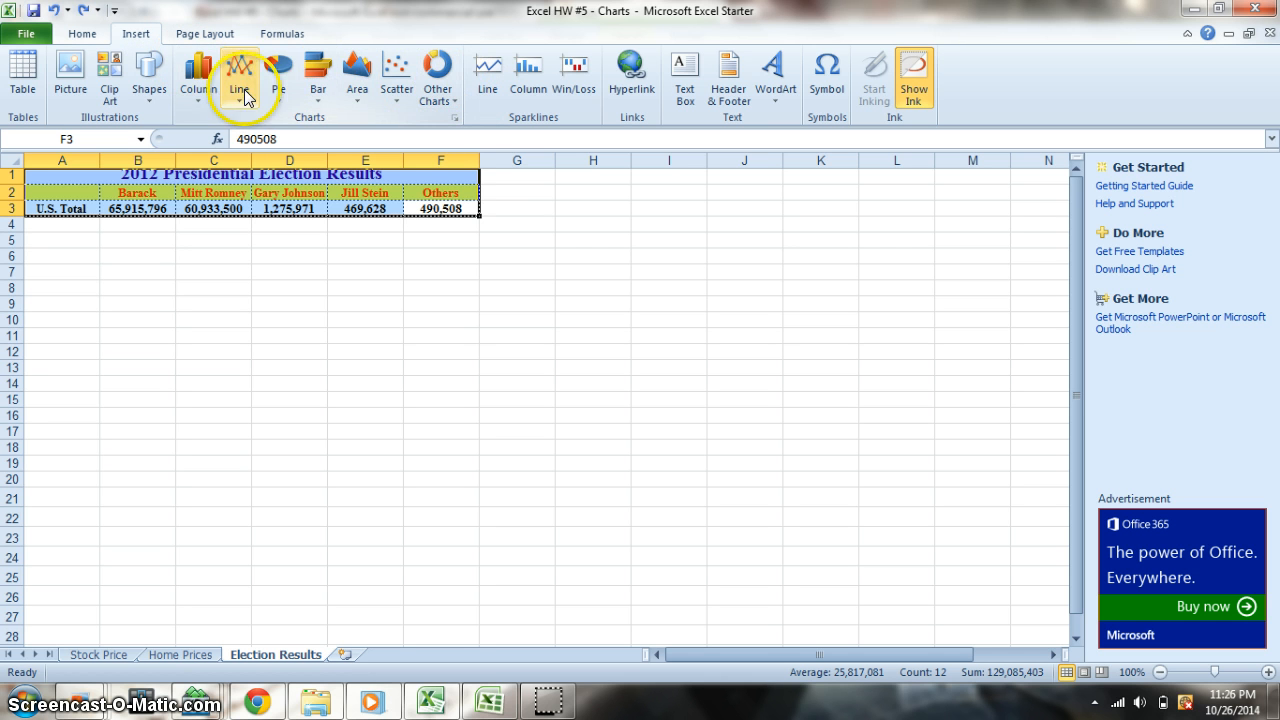
click(279, 95)
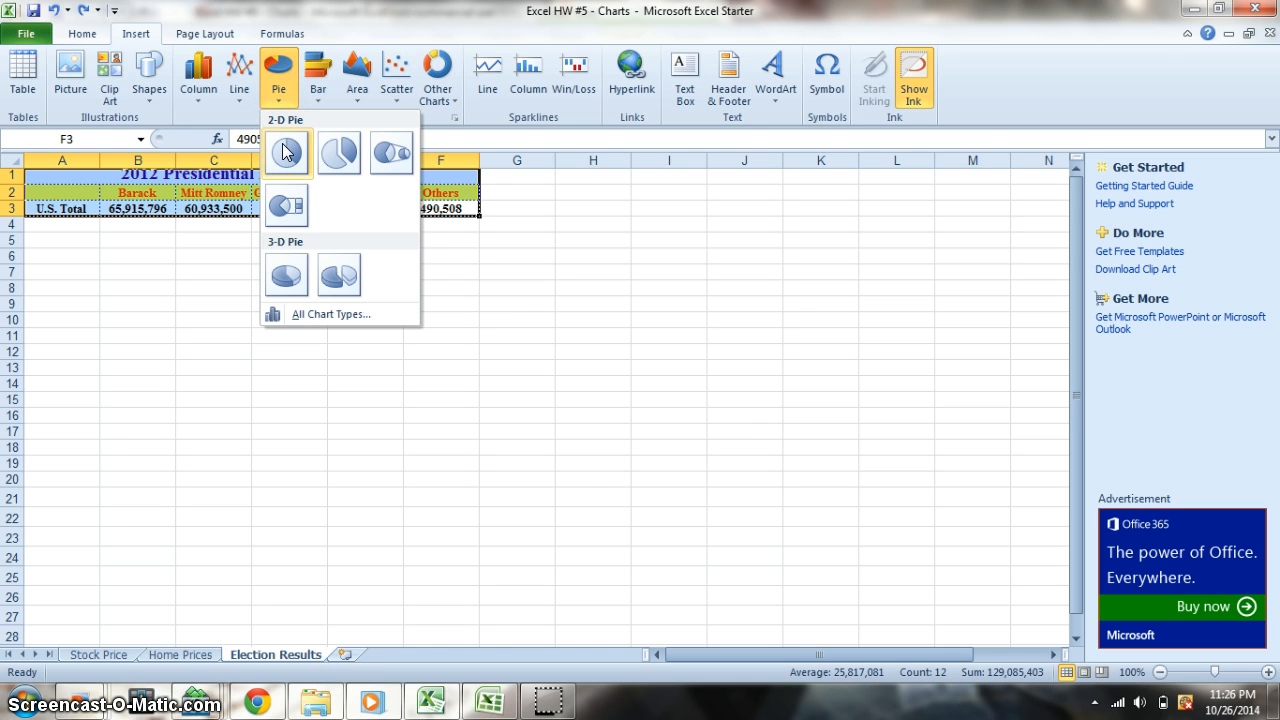
click(287, 152)
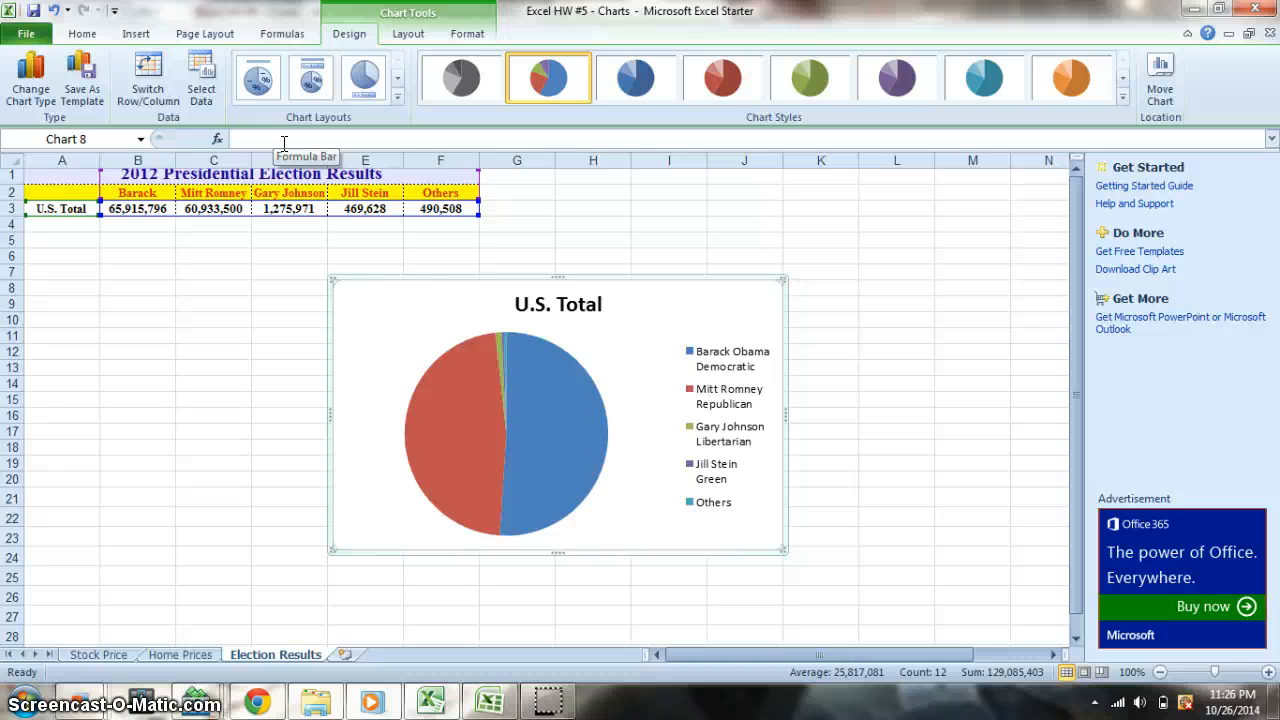
Add a centered data label to only the Barack Obama slice of the pie chart.
click(431, 405)
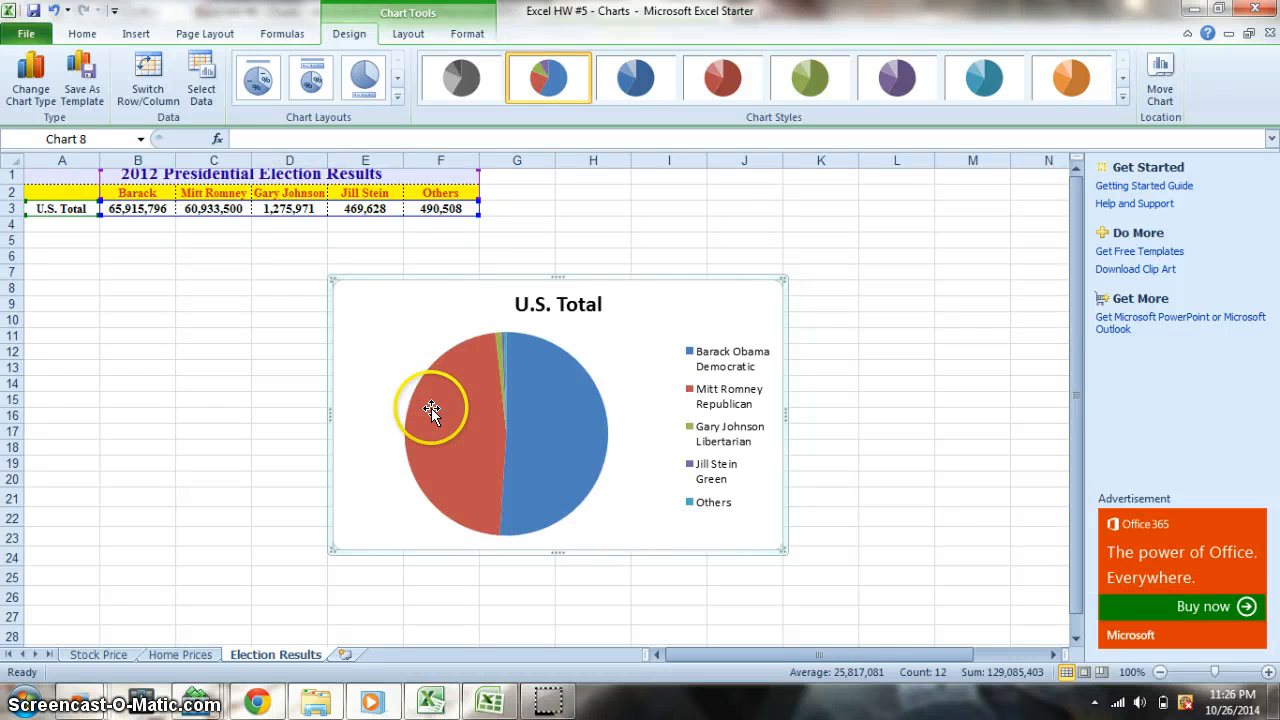
click(514, 431)
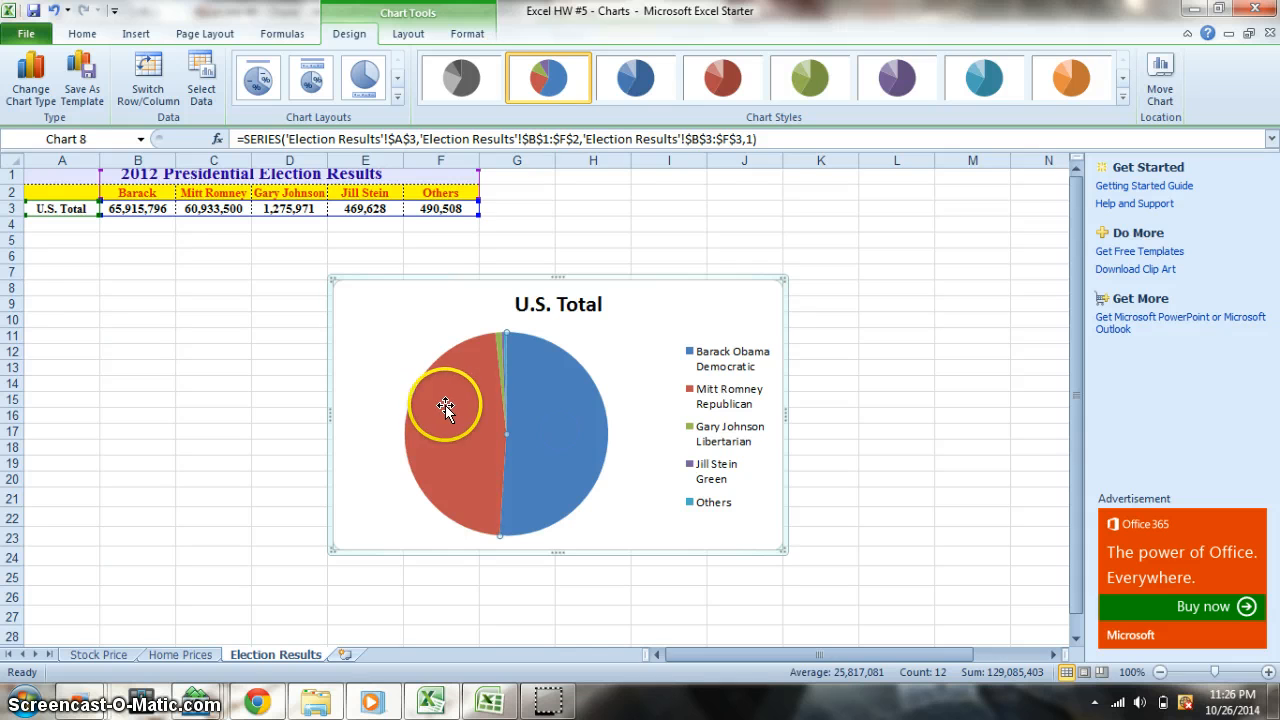
mouse_move(442, 405)
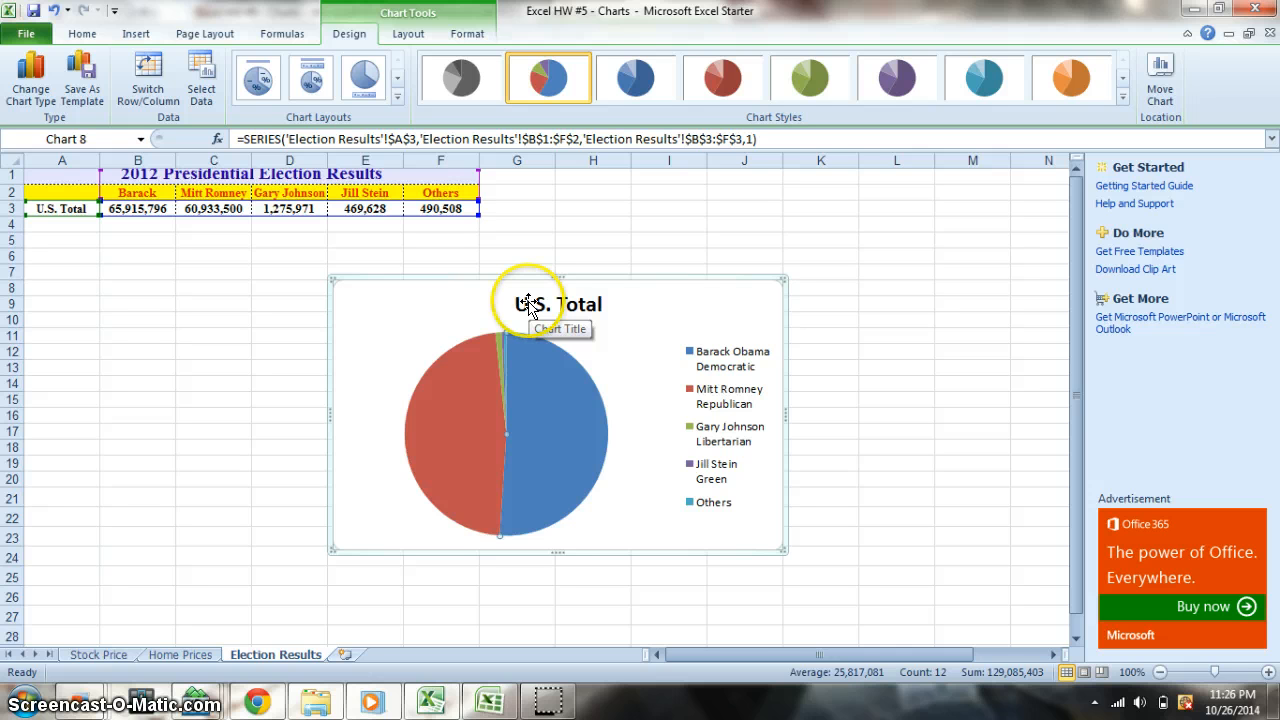
click(405, 36)
click(513, 227)
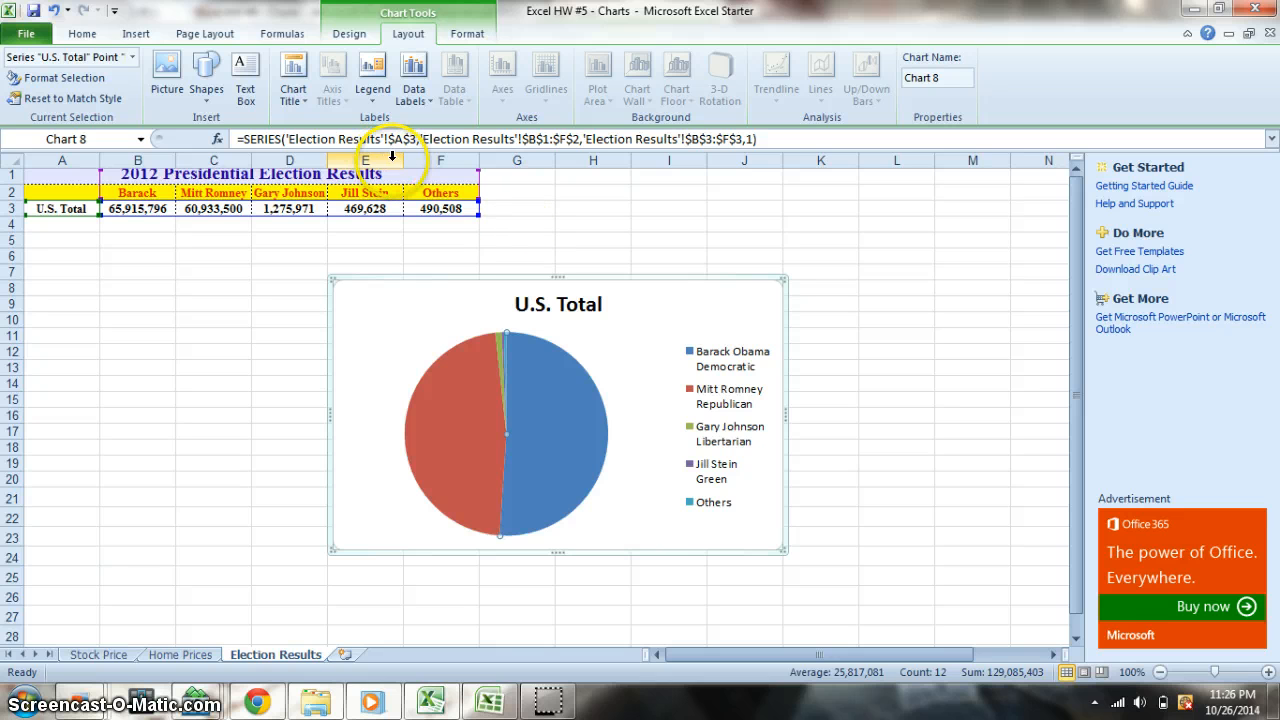
click(416, 100)
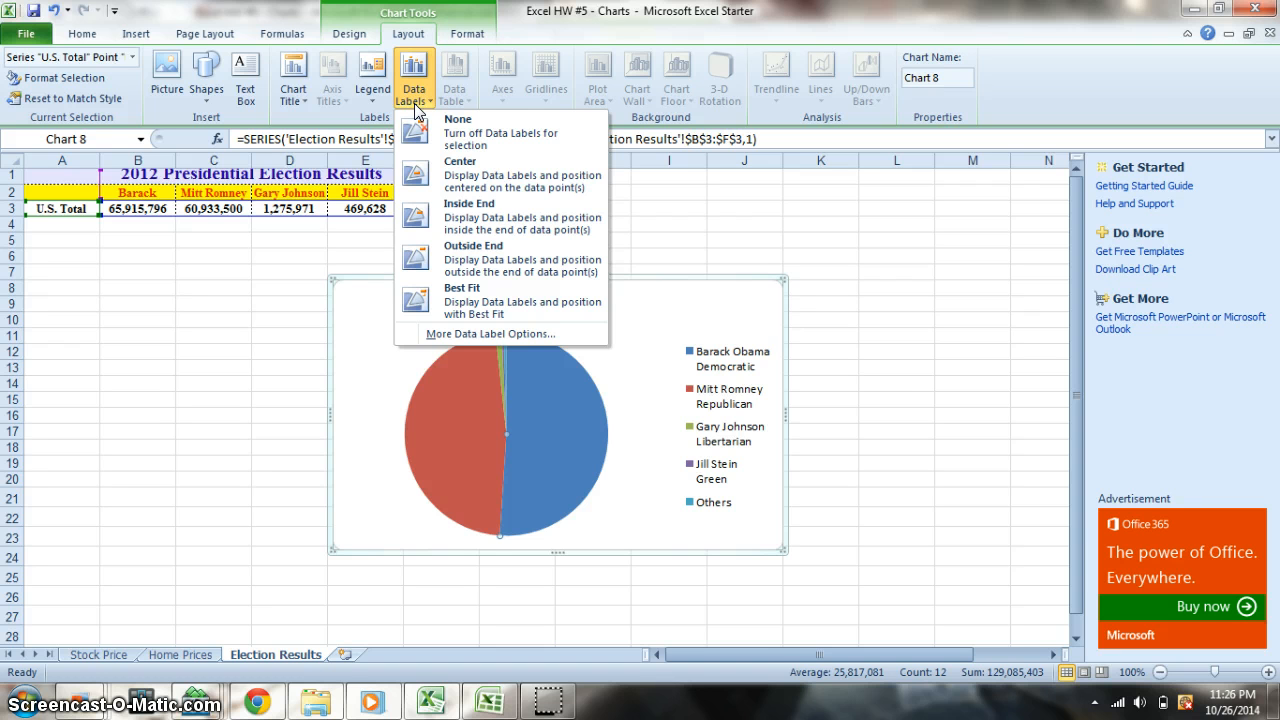
click(445, 163)
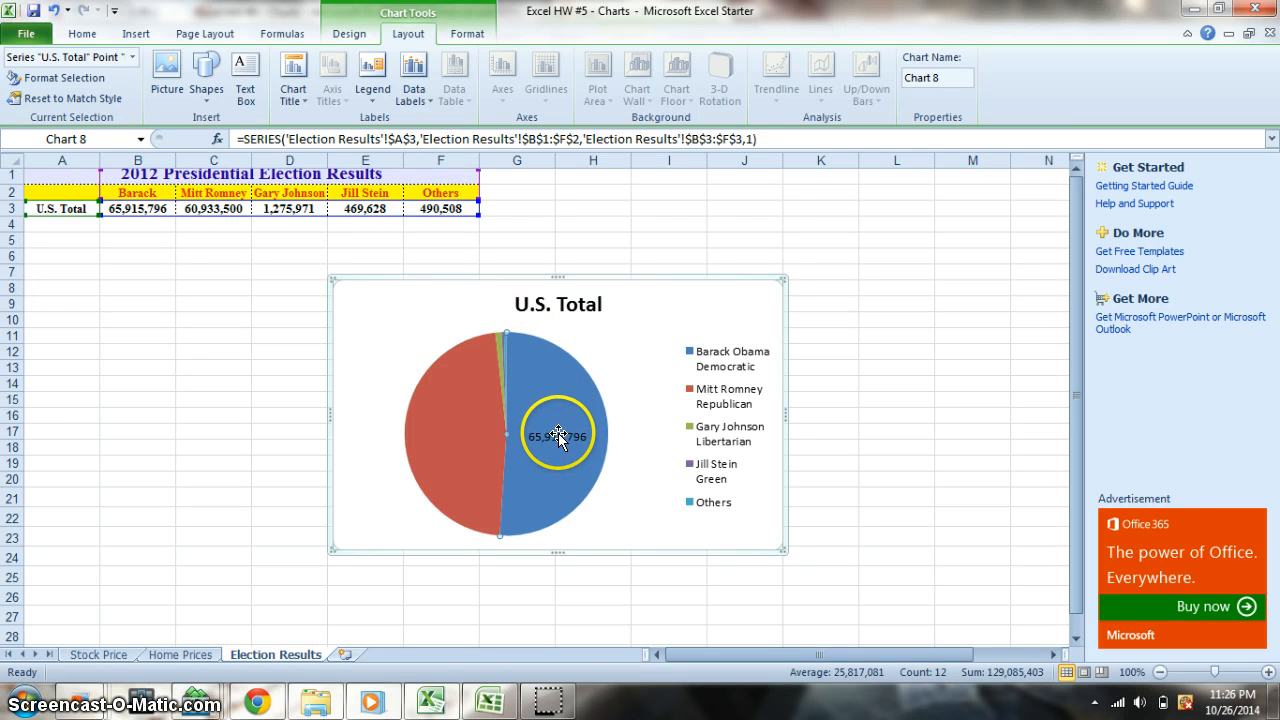
Add a centered data label to the Mitt Romney slice of the pie chart.
click(470, 415)
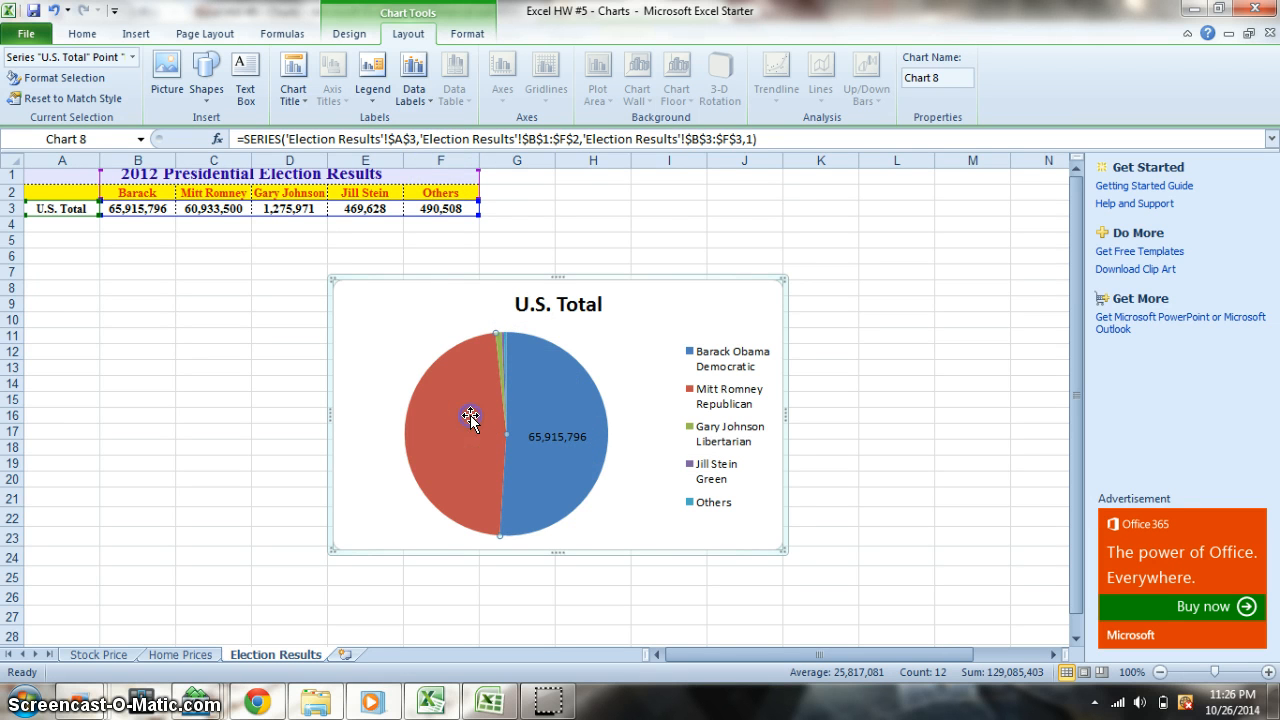
click(410, 98)
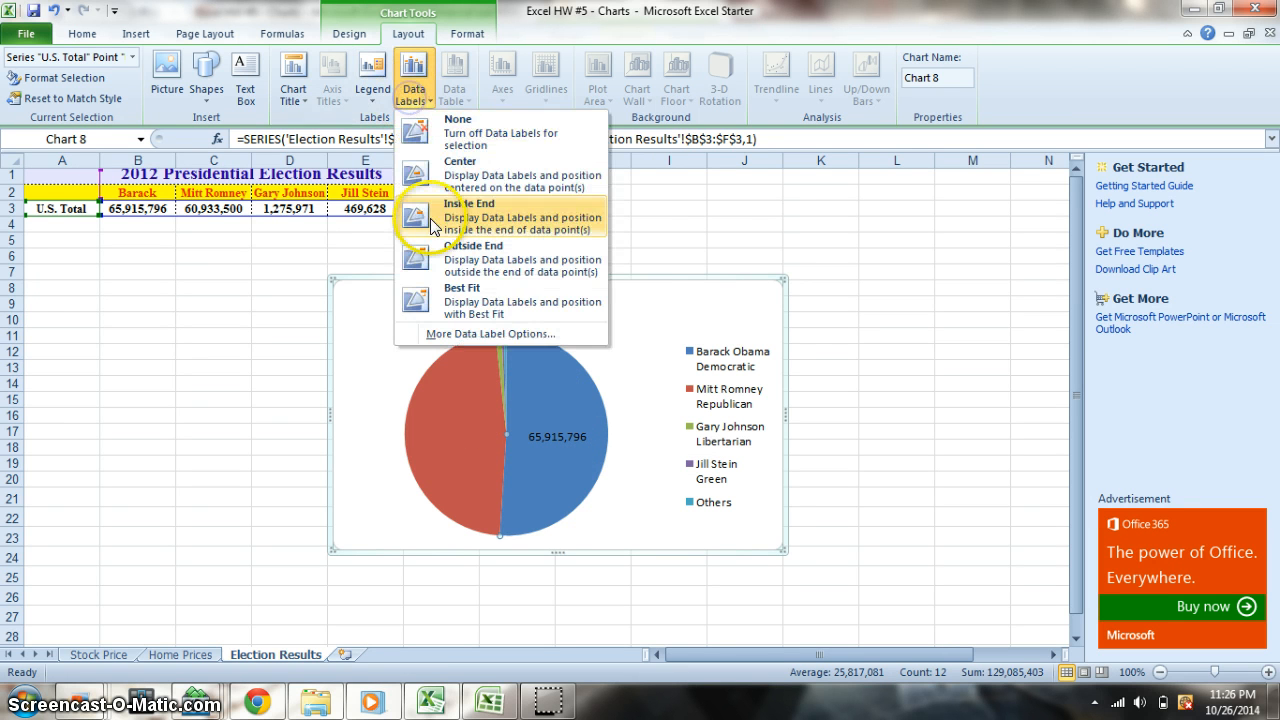
click(418, 166)
Add a data label at the Outside End position to the narrow Gary Johnson slice.
click(523, 343)
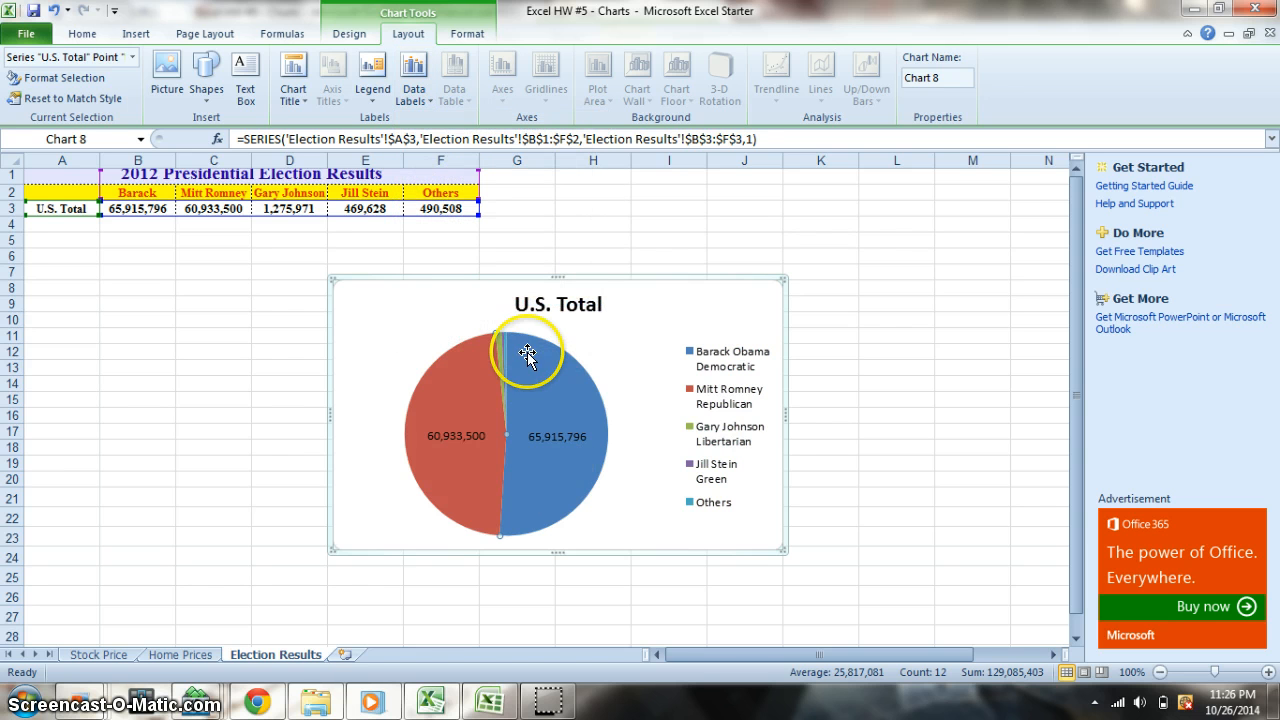
click(500, 349)
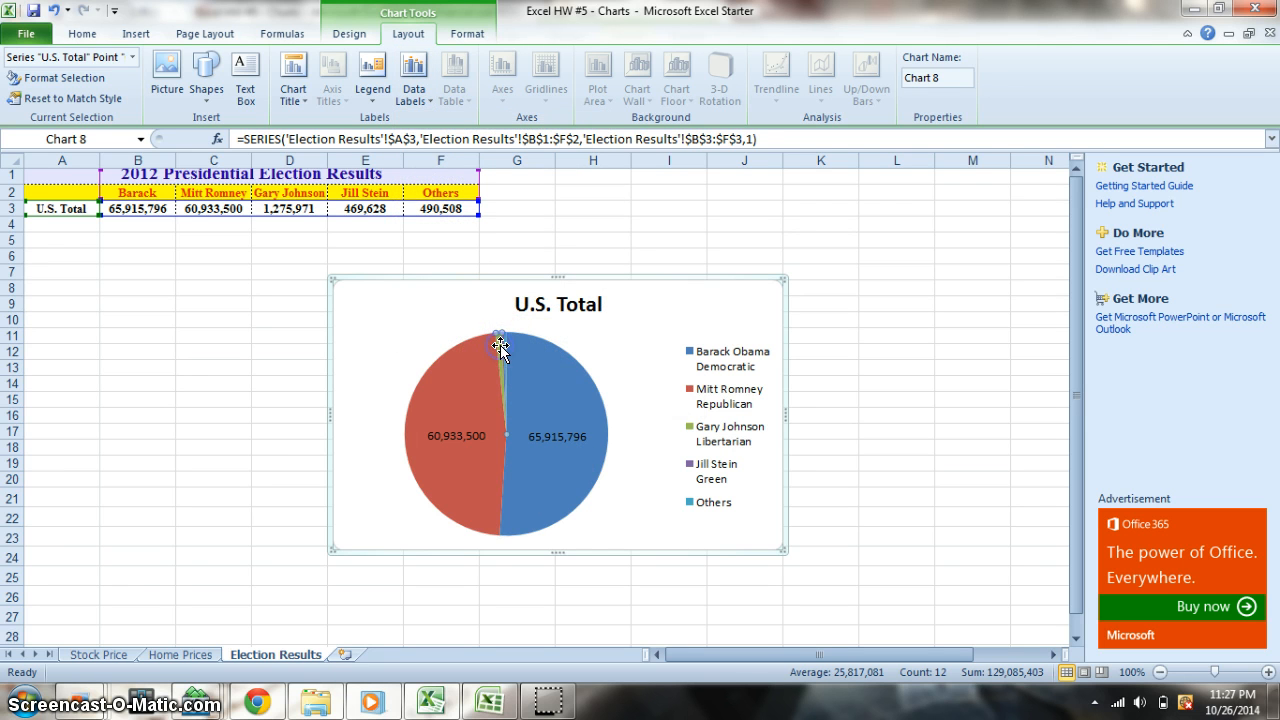
click(414, 78)
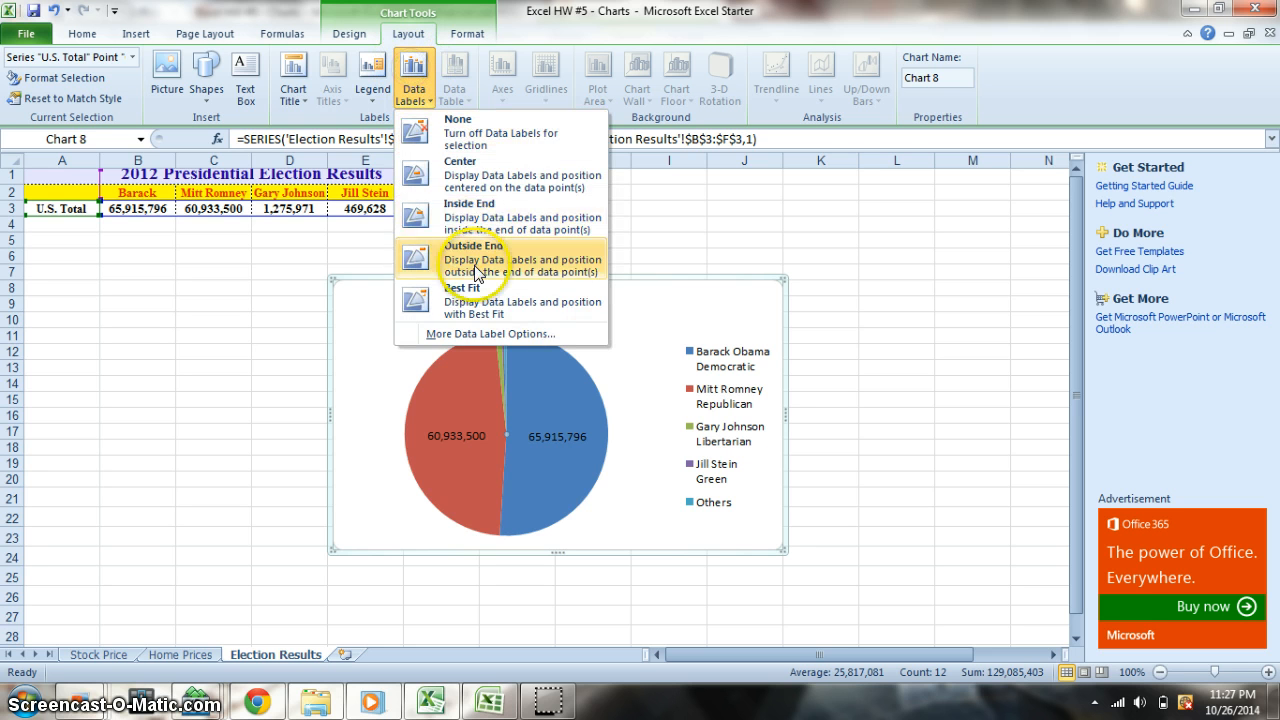
click(440, 262)
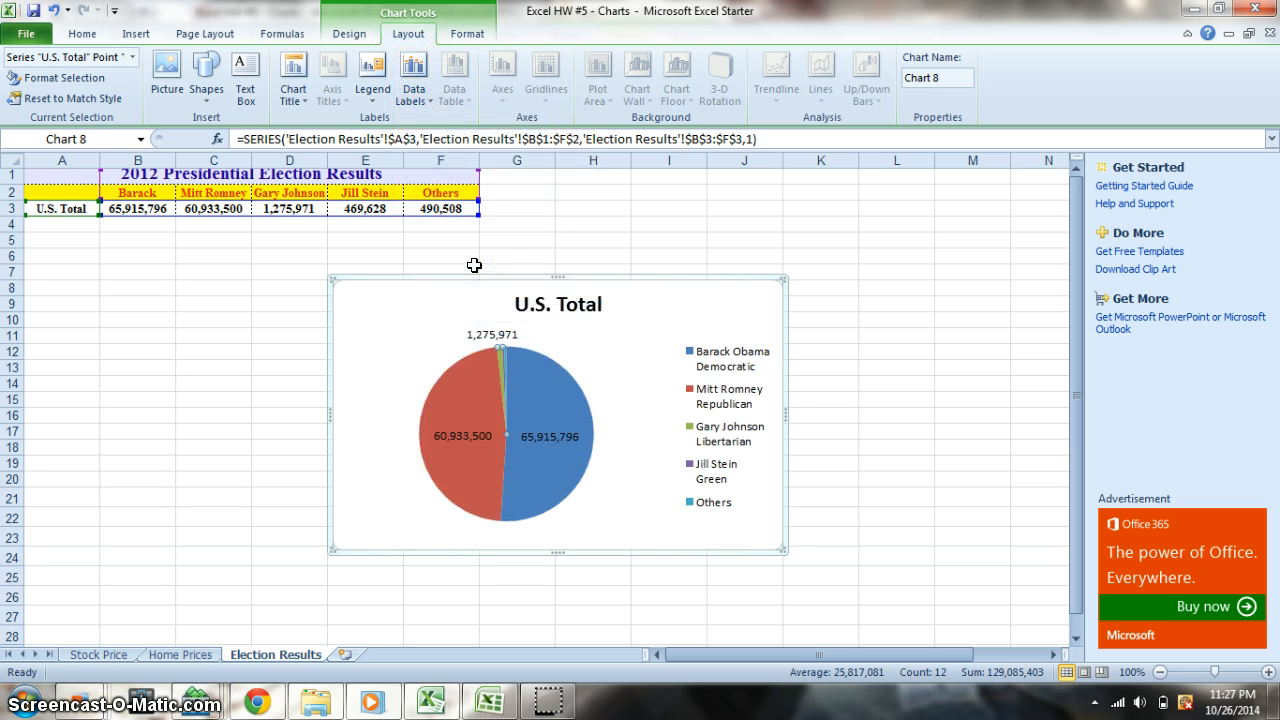
click(724, 428)
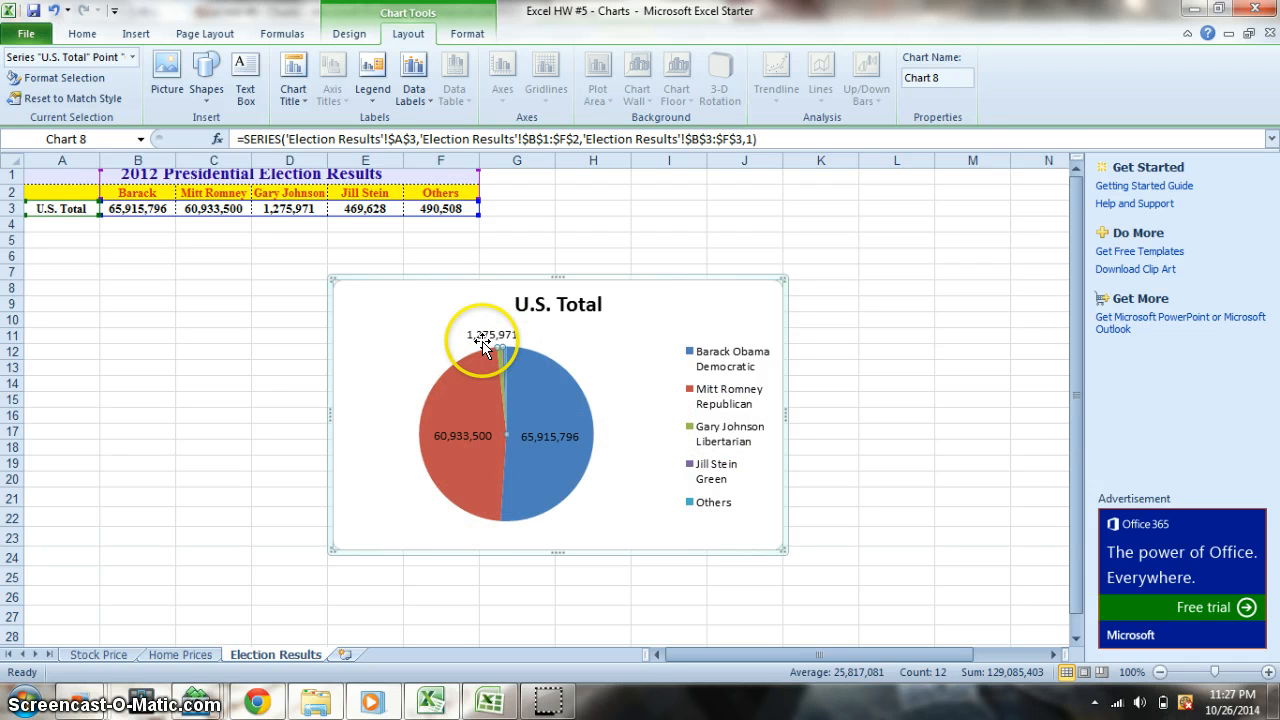
Switch to the Excel non-commercial window with the finished chart and set its 2012 Presidential Election Results title to Centered Overlay Title.
mouse_move(510, 705)
click(500, 612)
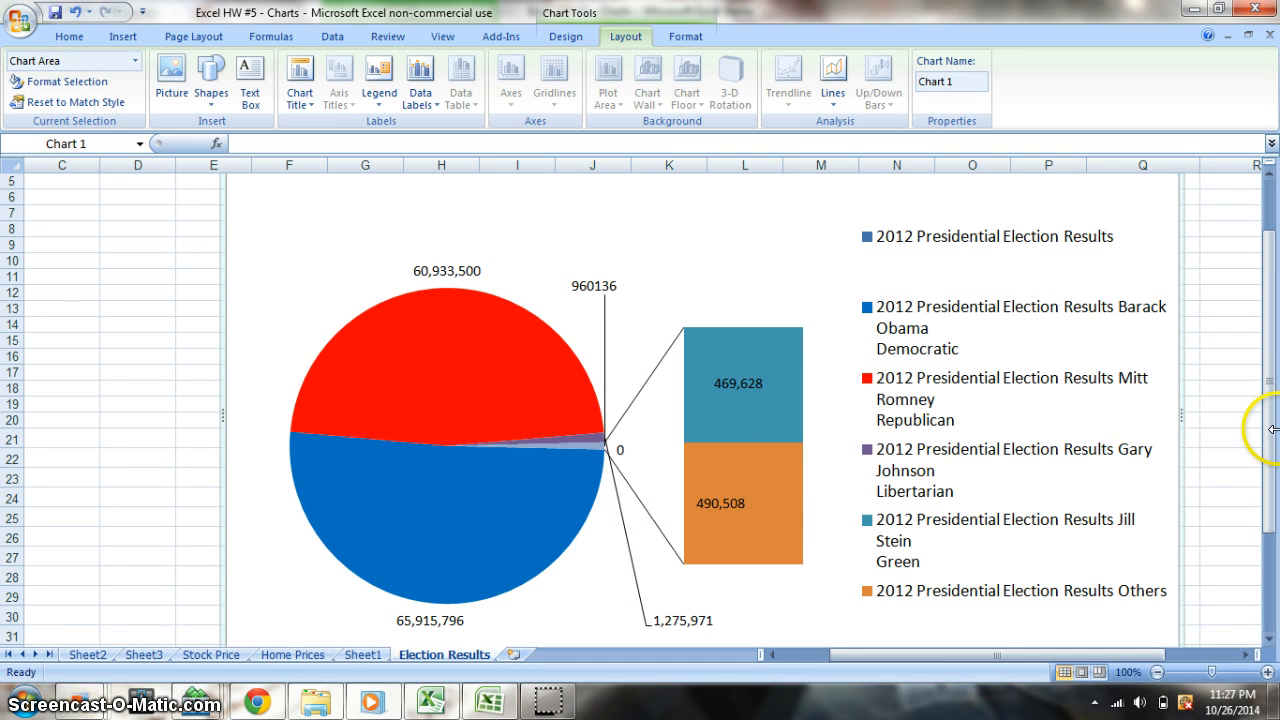
drag(1263, 428, 1263, 357)
click(745, 227)
click(745, 205)
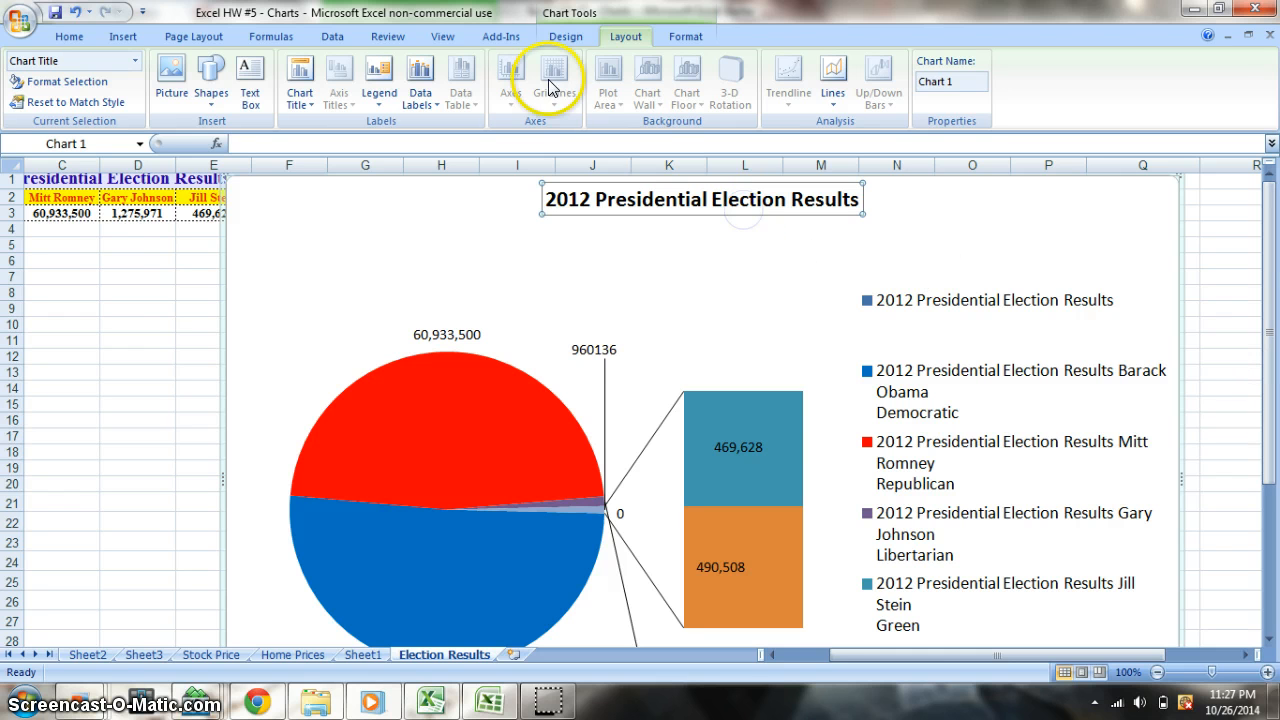
click(302, 88)
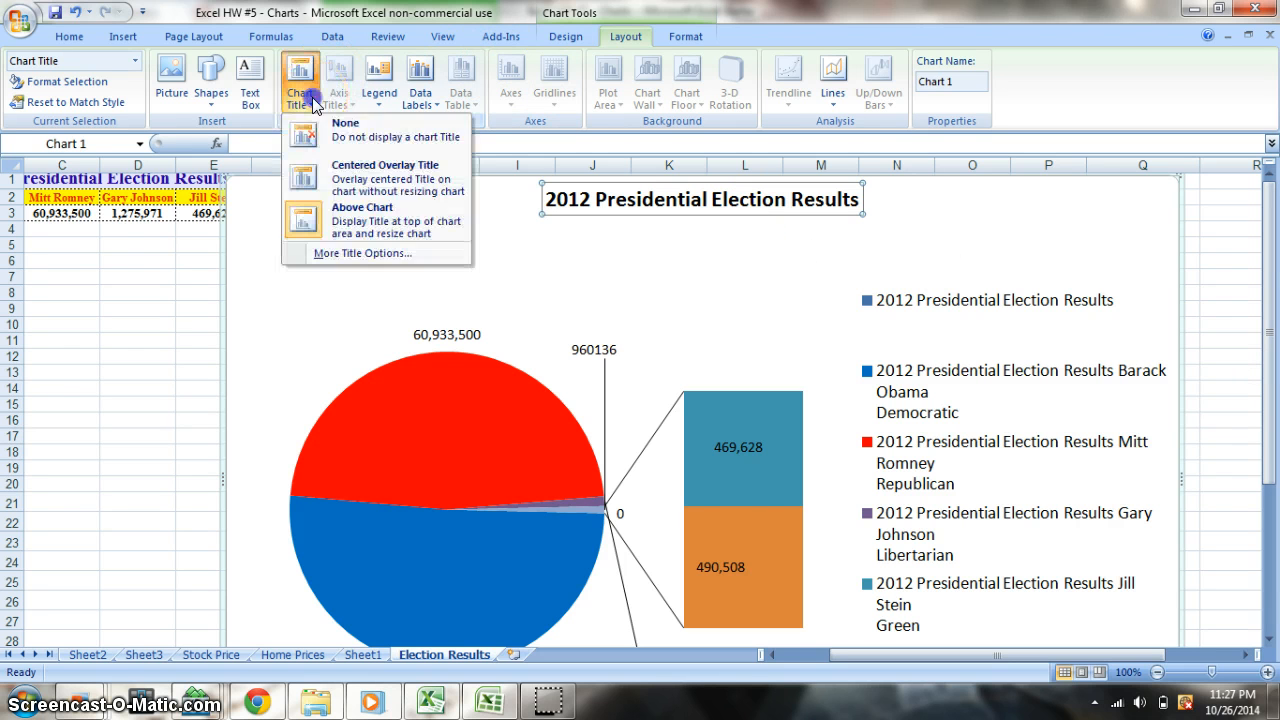
click(363, 185)
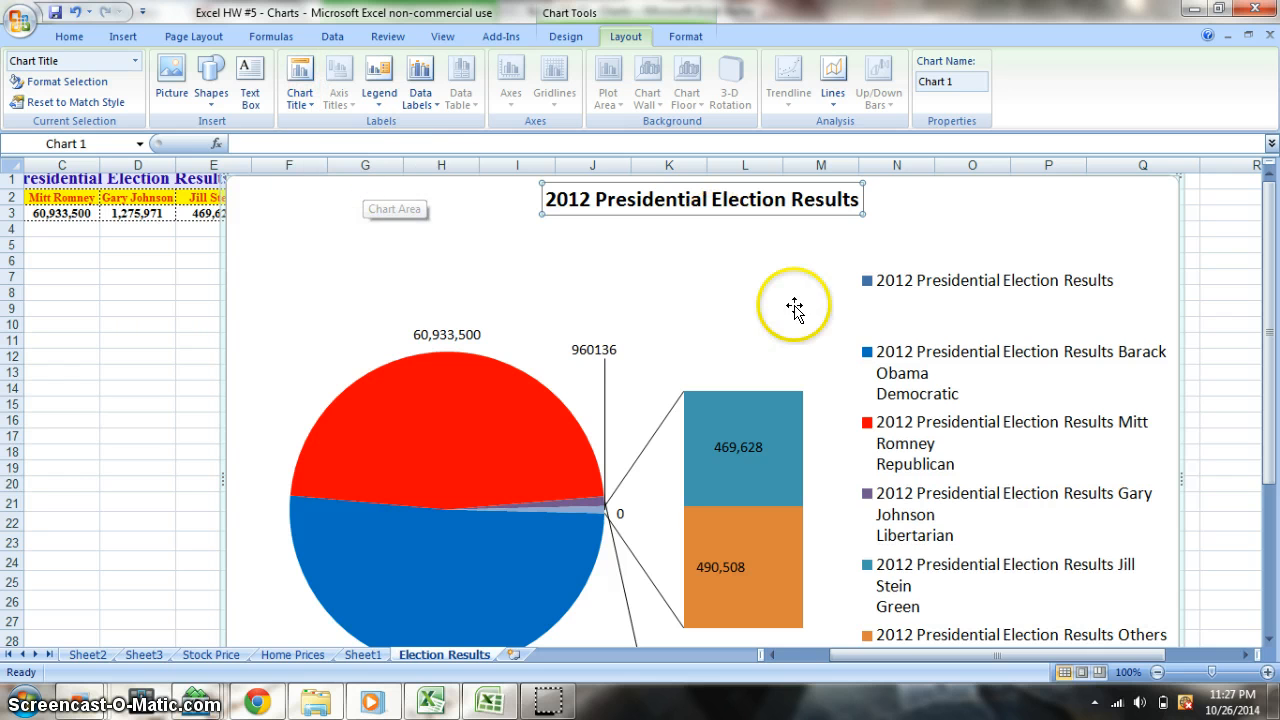
Examine the slices, secondary bar, data labels and legend of the finished election results chart.
drag(1272, 337, 1274, 440)
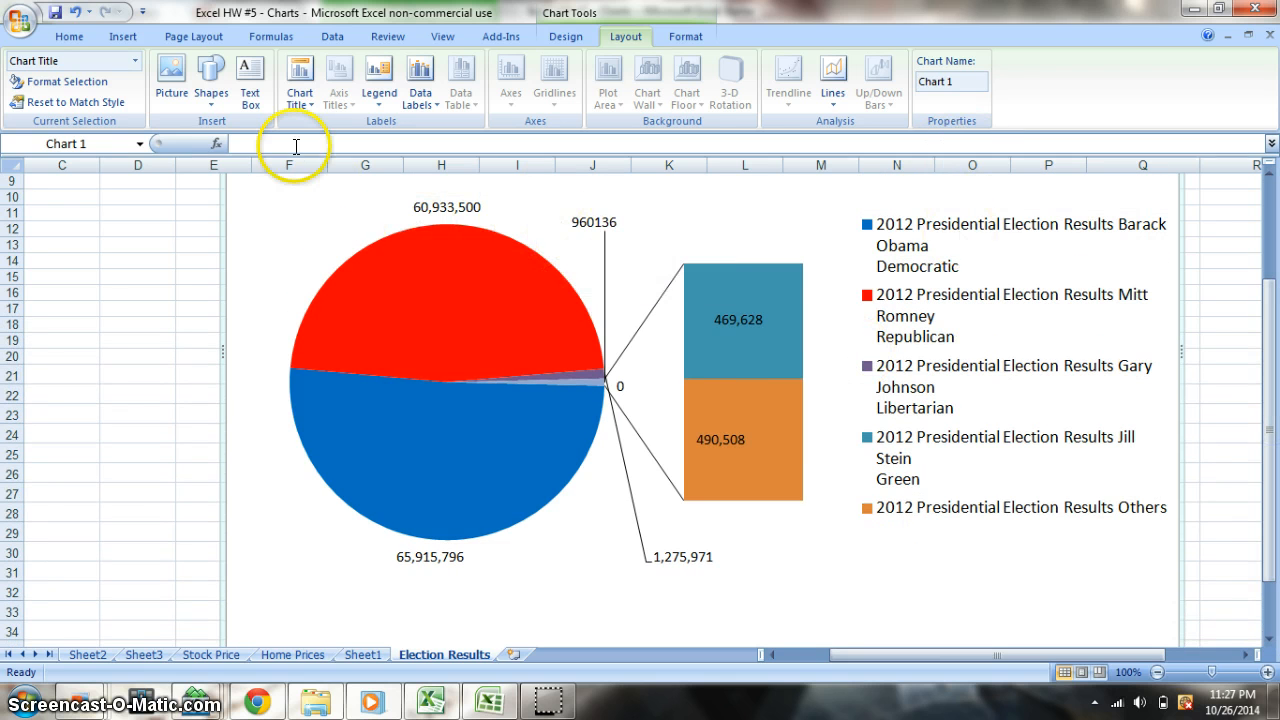
mouse_move(450, 340)
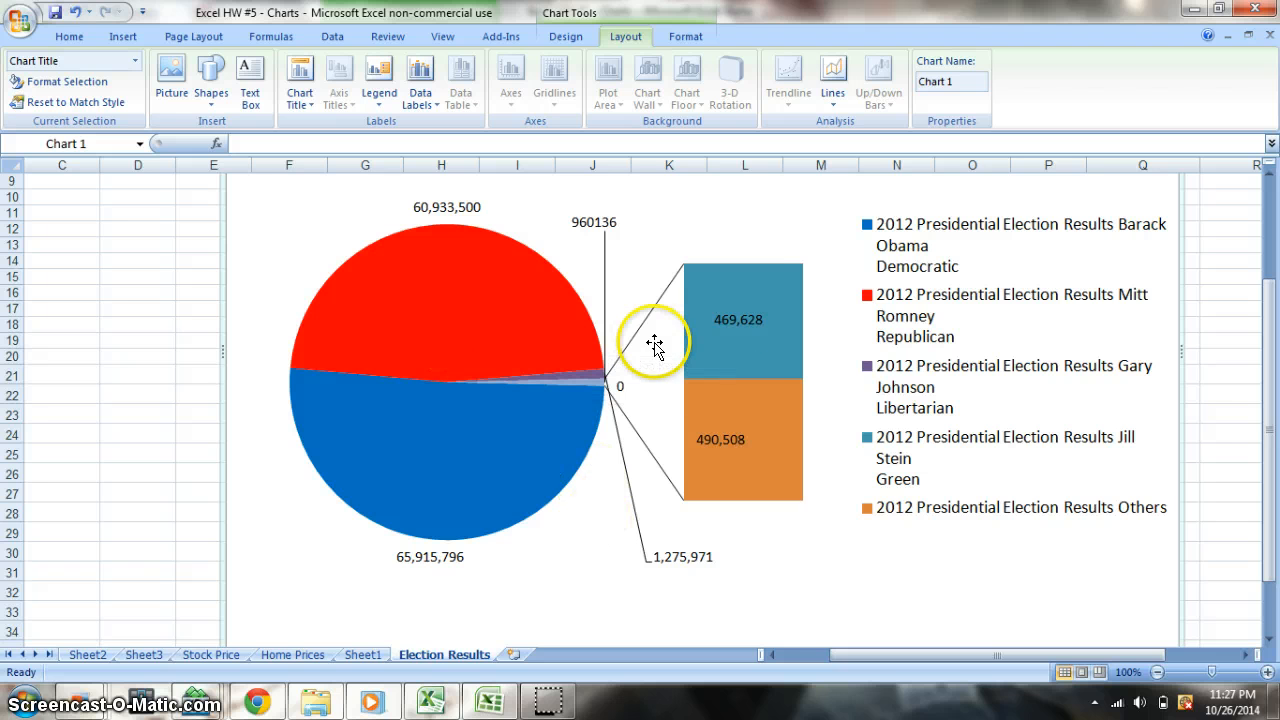
mouse_move(705, 313)
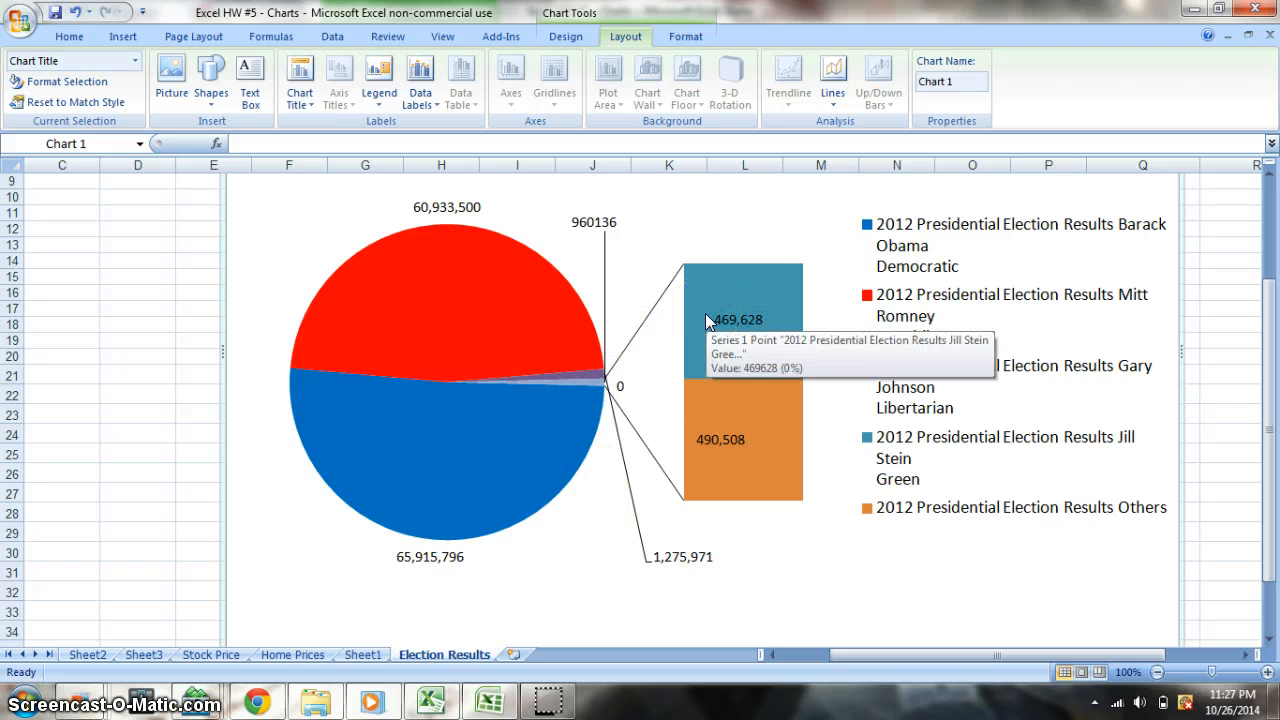
mouse_move(511, 248)
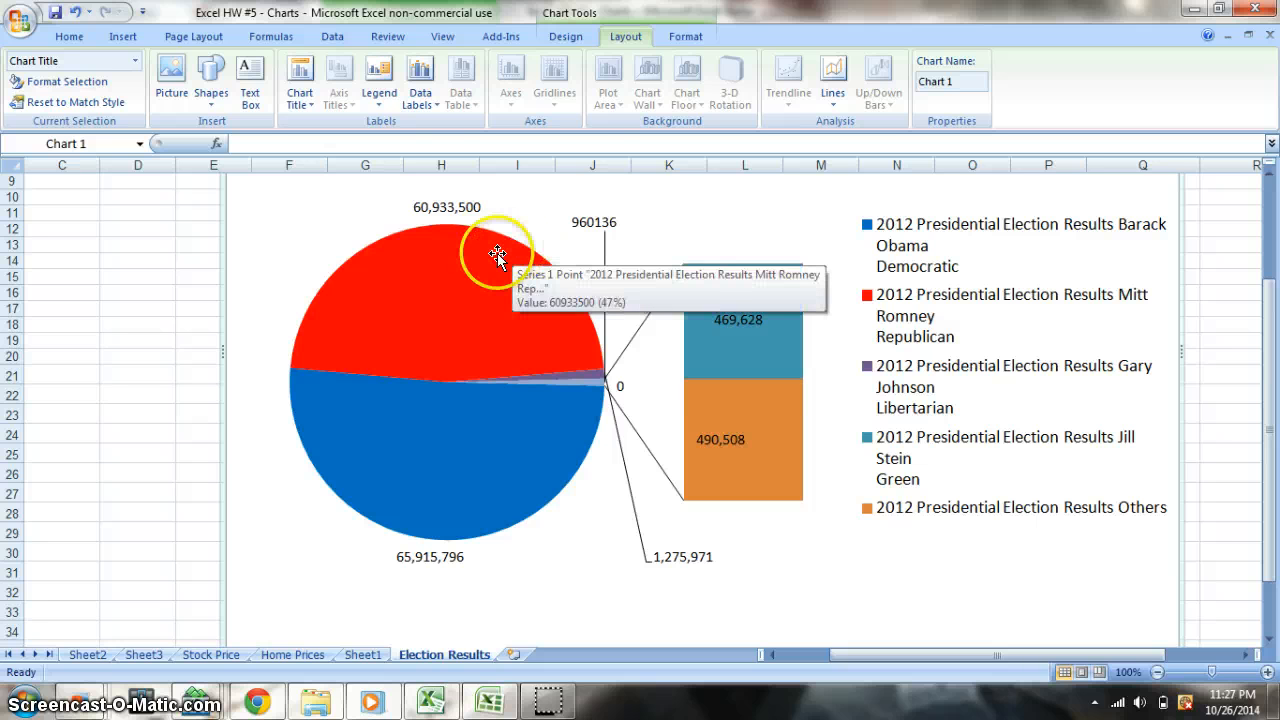
click(500, 255)
click(628, 380)
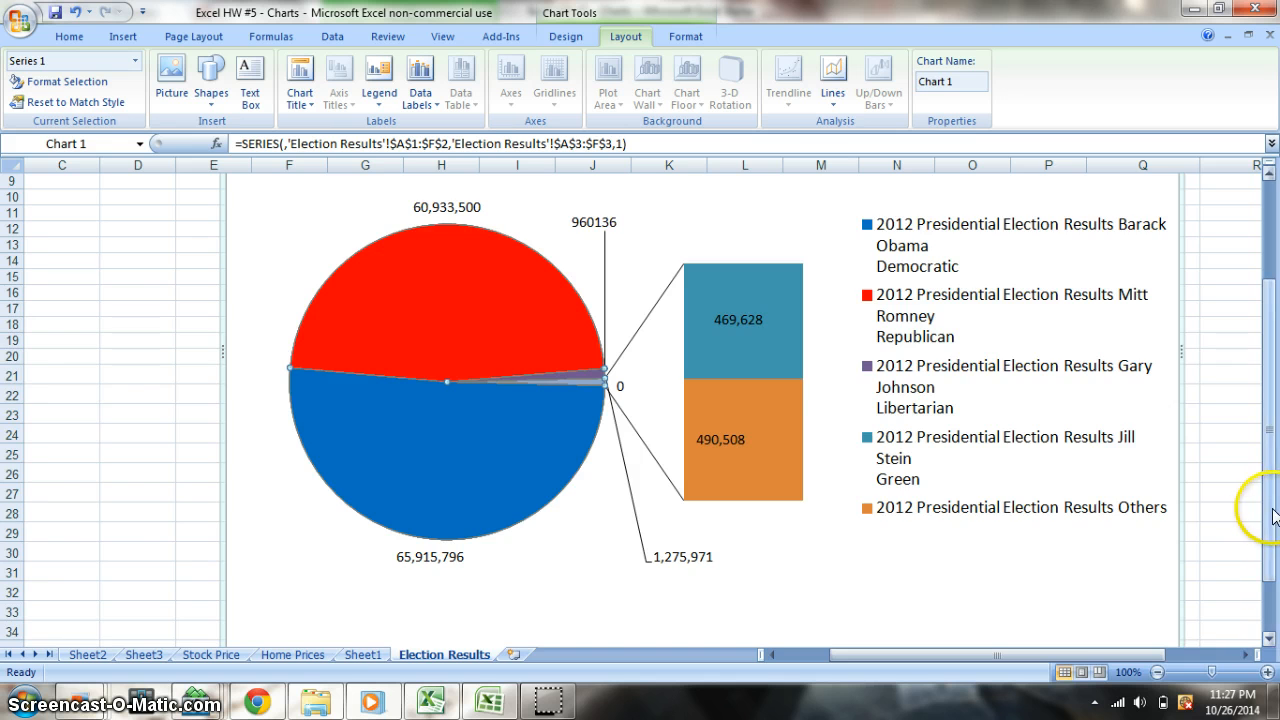
View the finished chart's design options and return to the Excel Starter workbook containing the U.S. Total pie chart.
drag(1275, 515, 1271, 470)
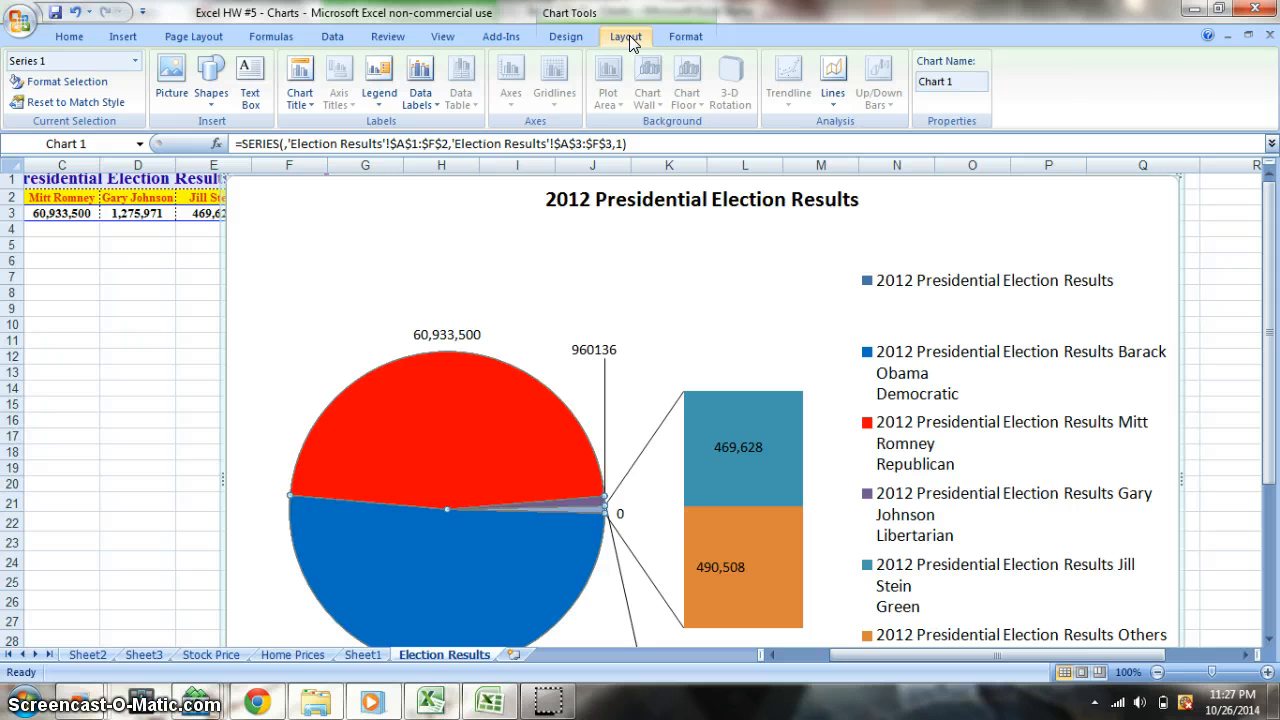
click(565, 38)
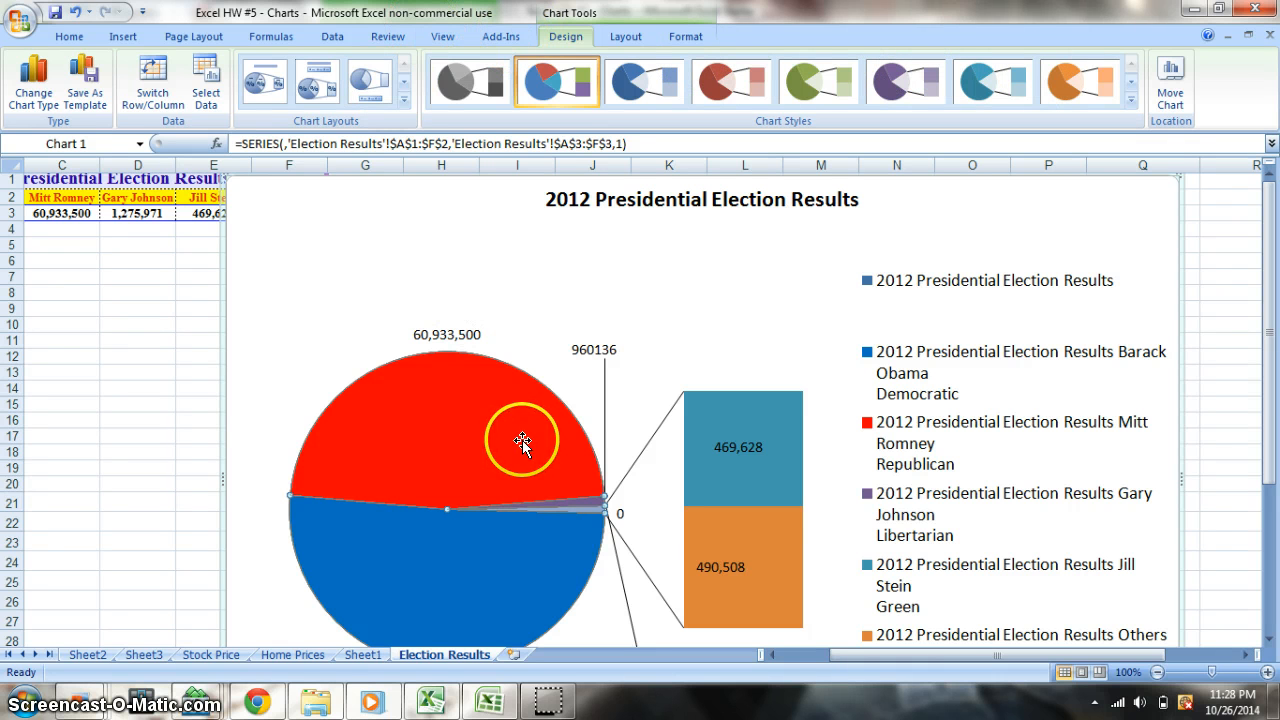
mouse_move(393, 712)
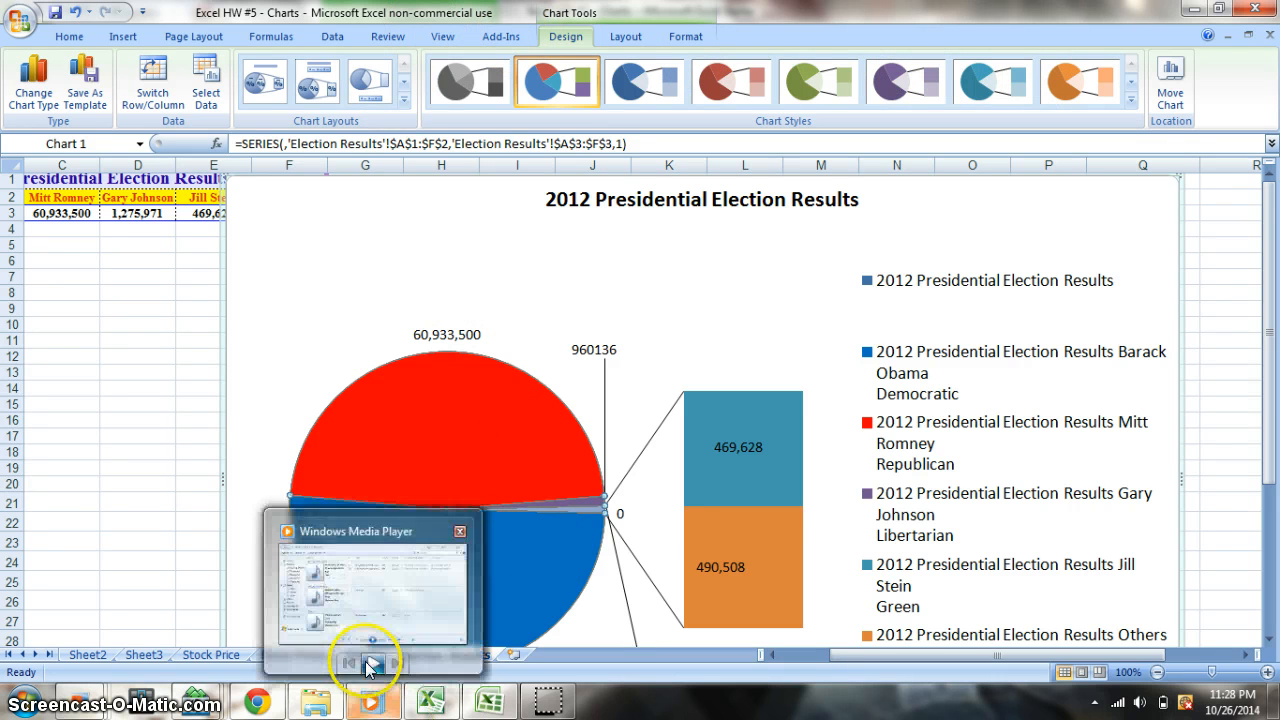
click(432, 705)
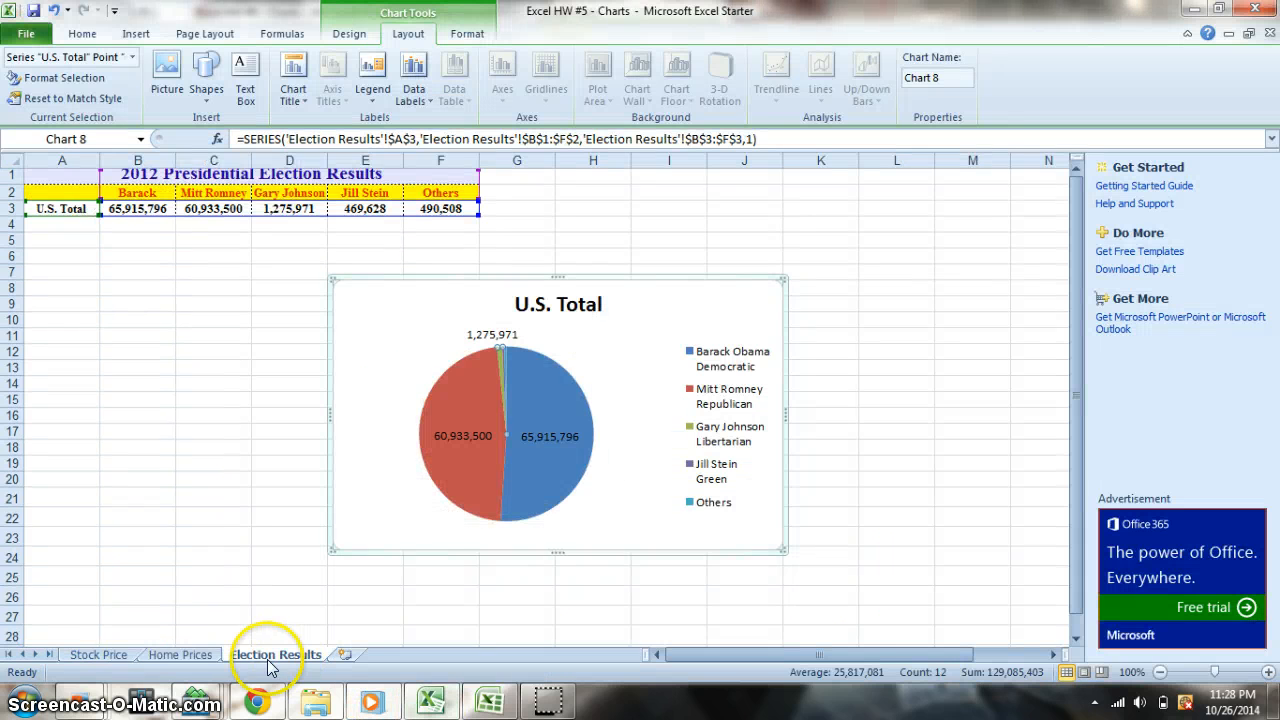
Open the Home Prices sheet and examine its address, city, zip code and sales date columns.
click(178, 656)
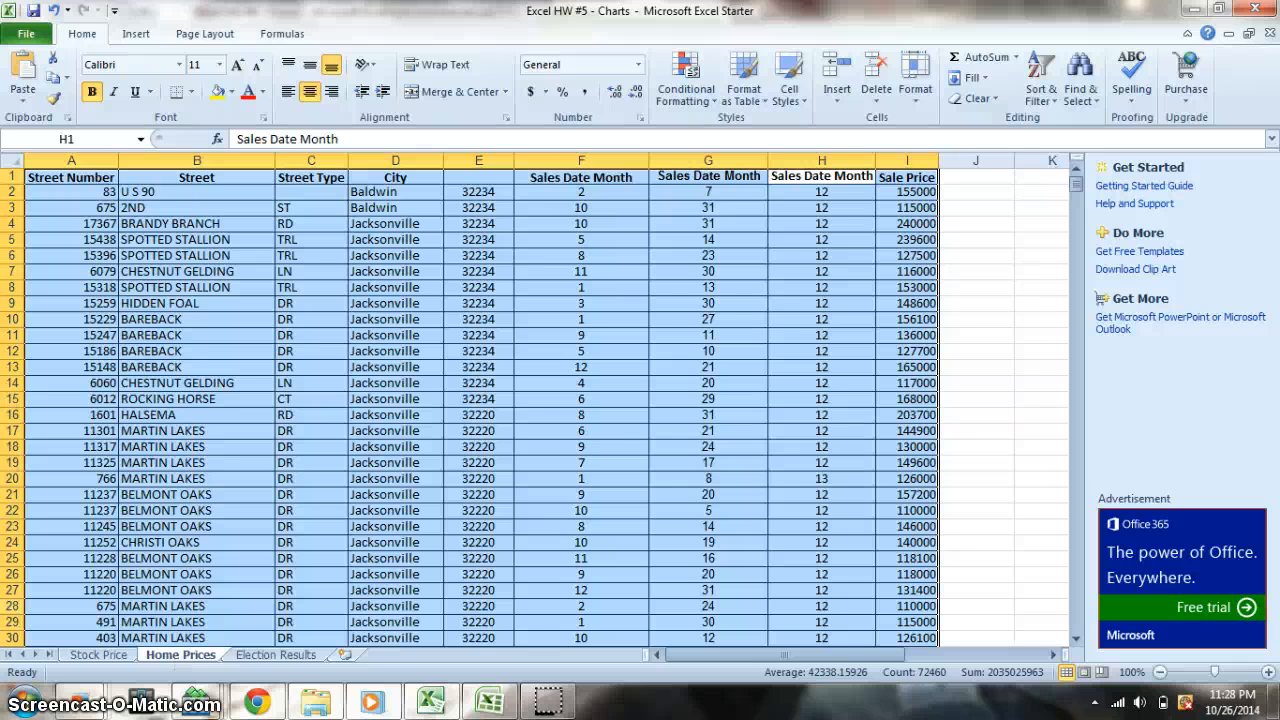
click(98, 191)
click(195, 192)
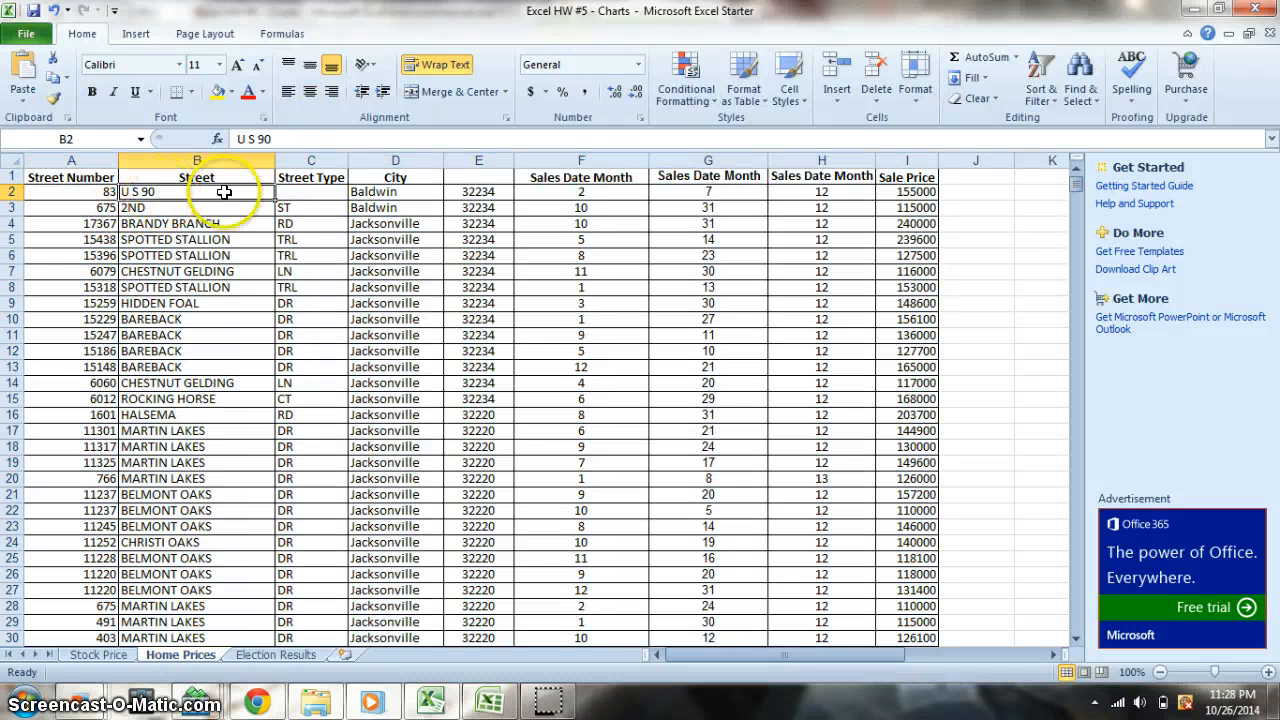
click(299, 192)
click(378, 194)
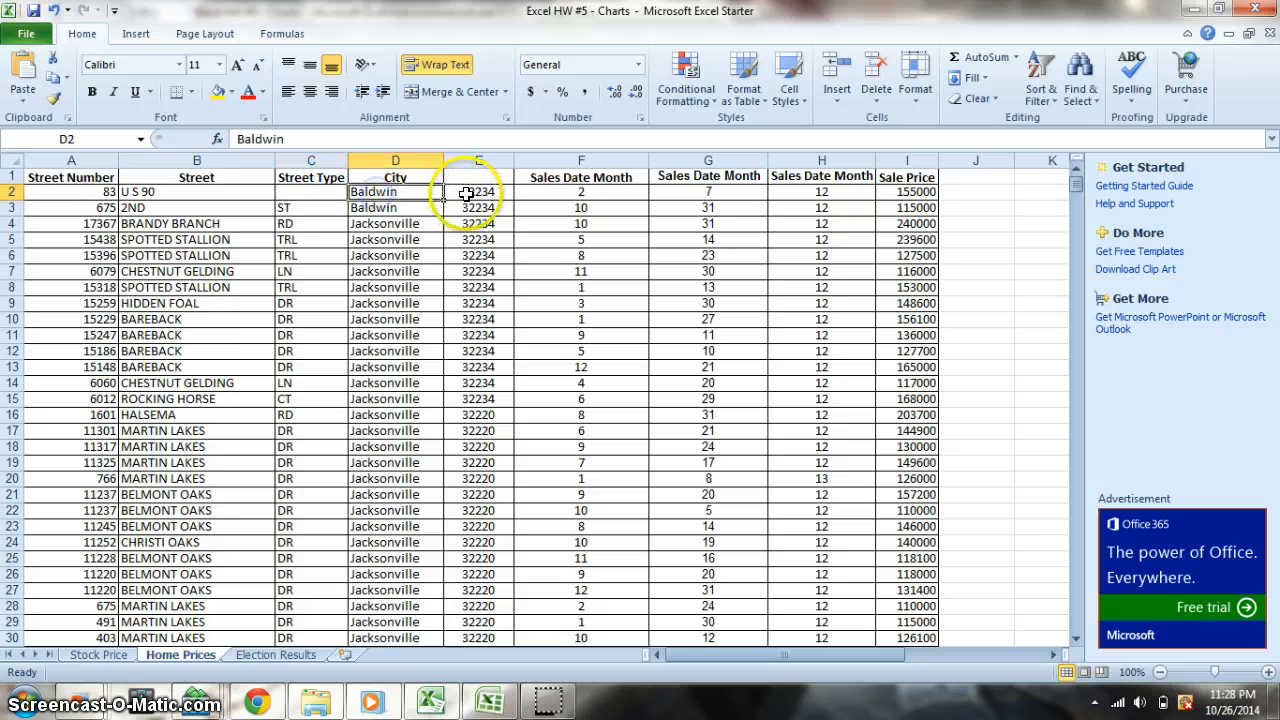
click(467, 194)
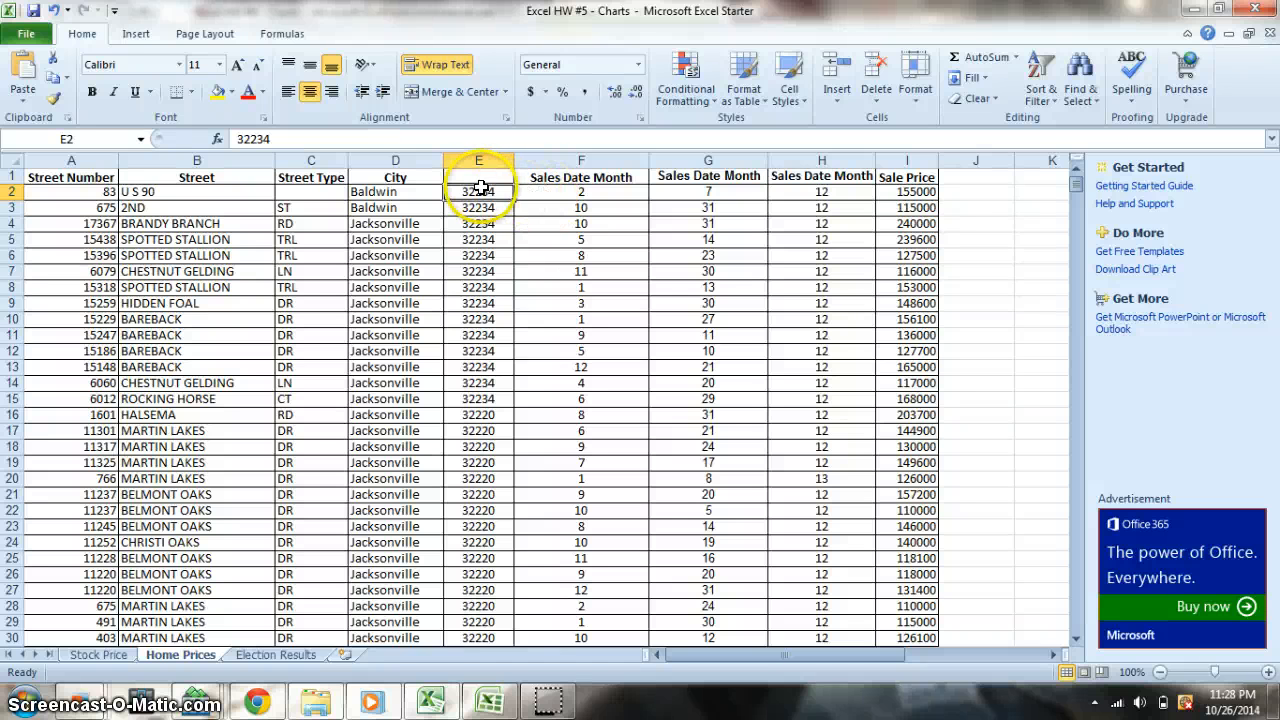
drag(479, 190, 480, 368)
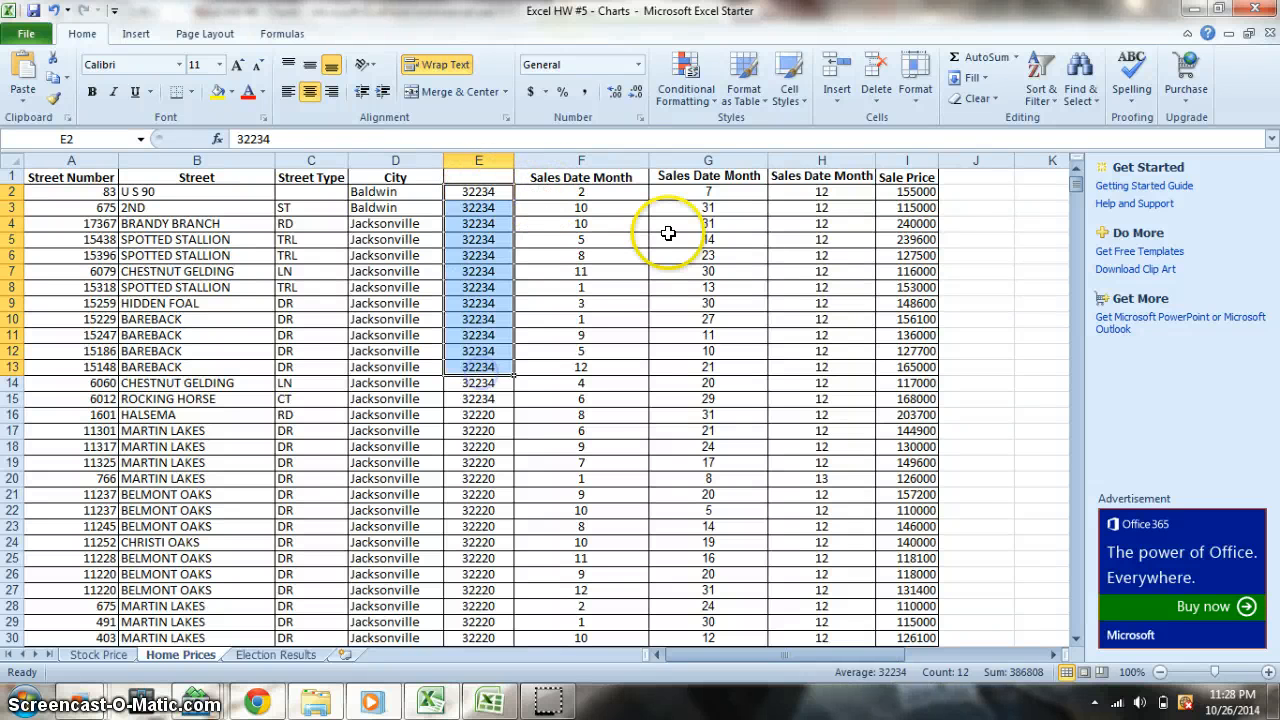
click(803, 191)
drag(803, 191, 815, 355)
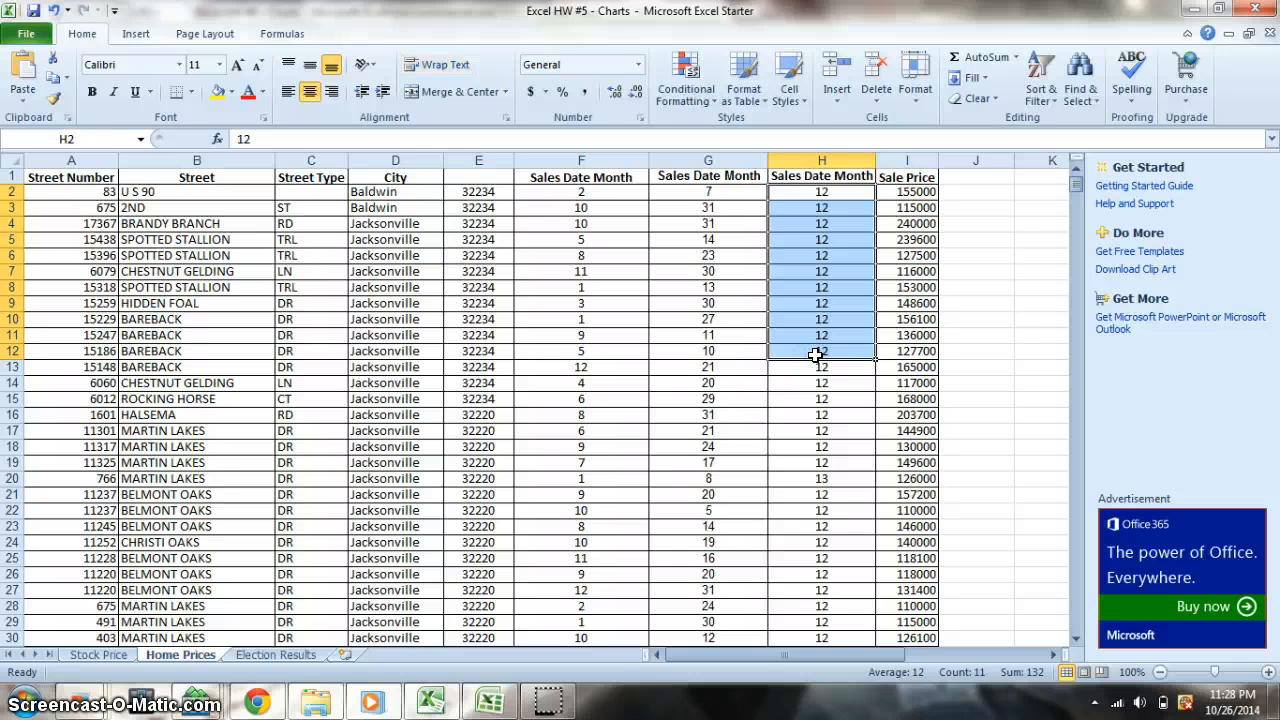
click(963, 269)
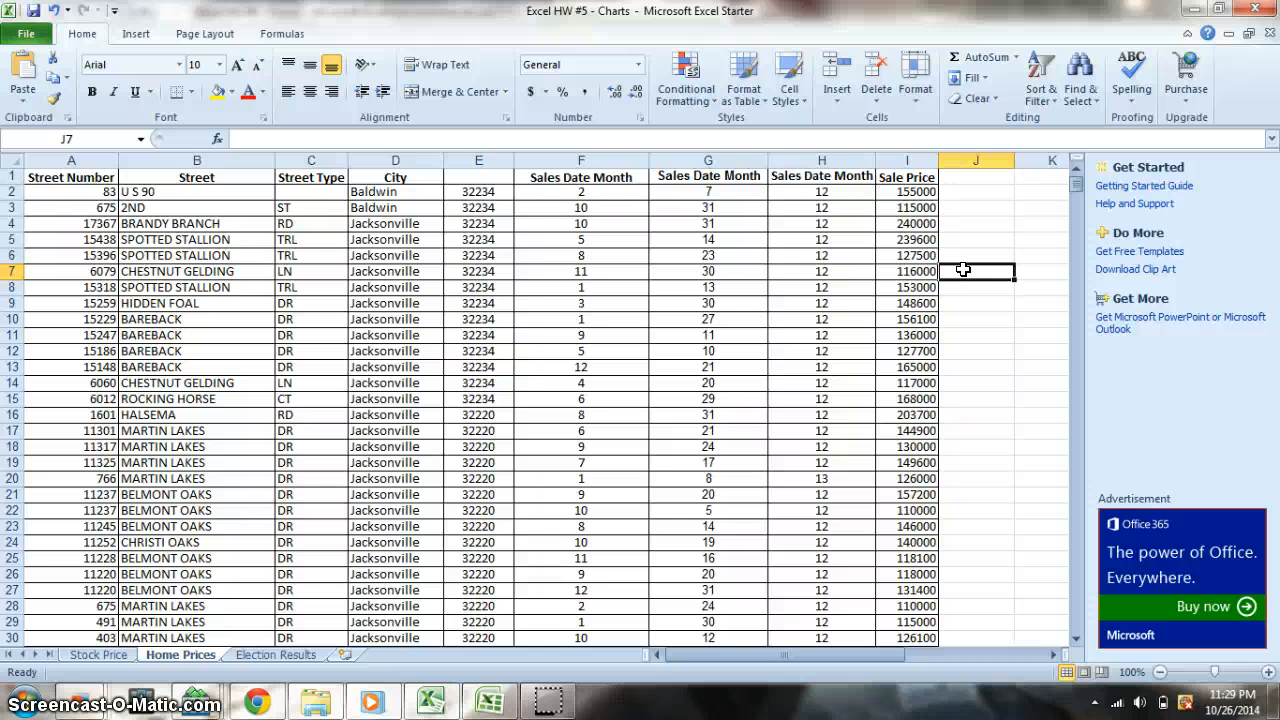
key(ctrl+a)
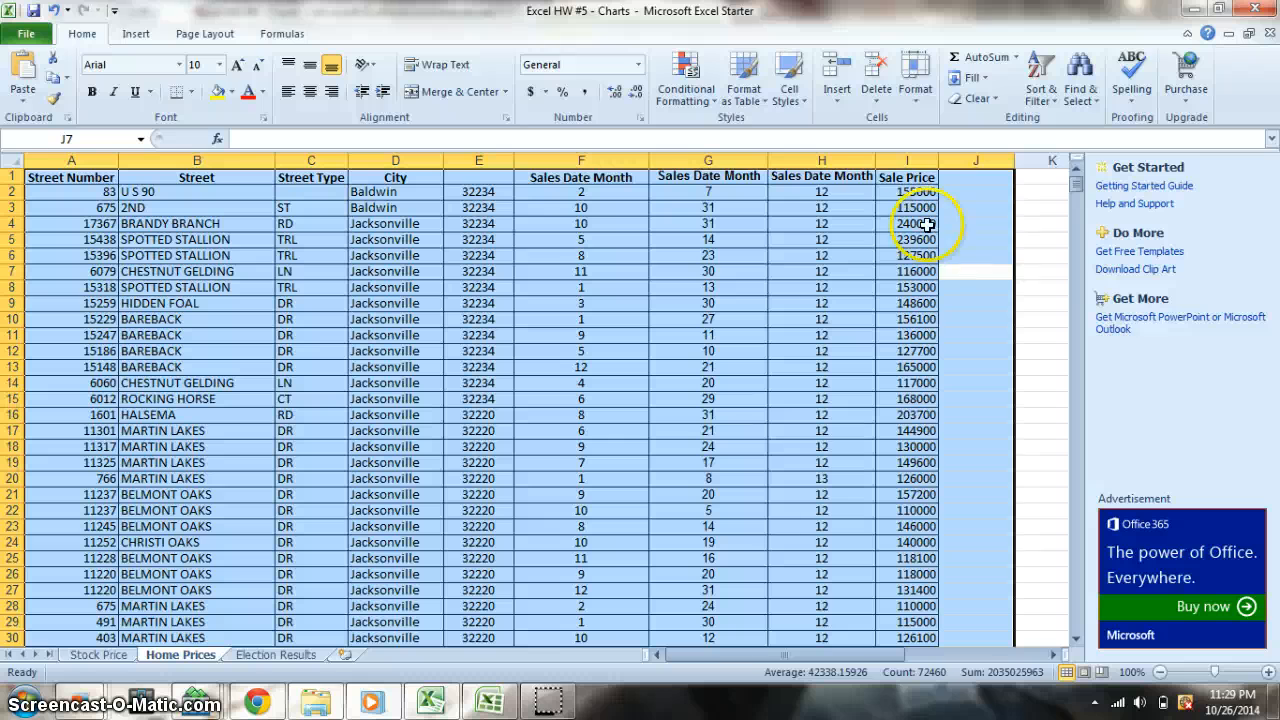
click(744, 80)
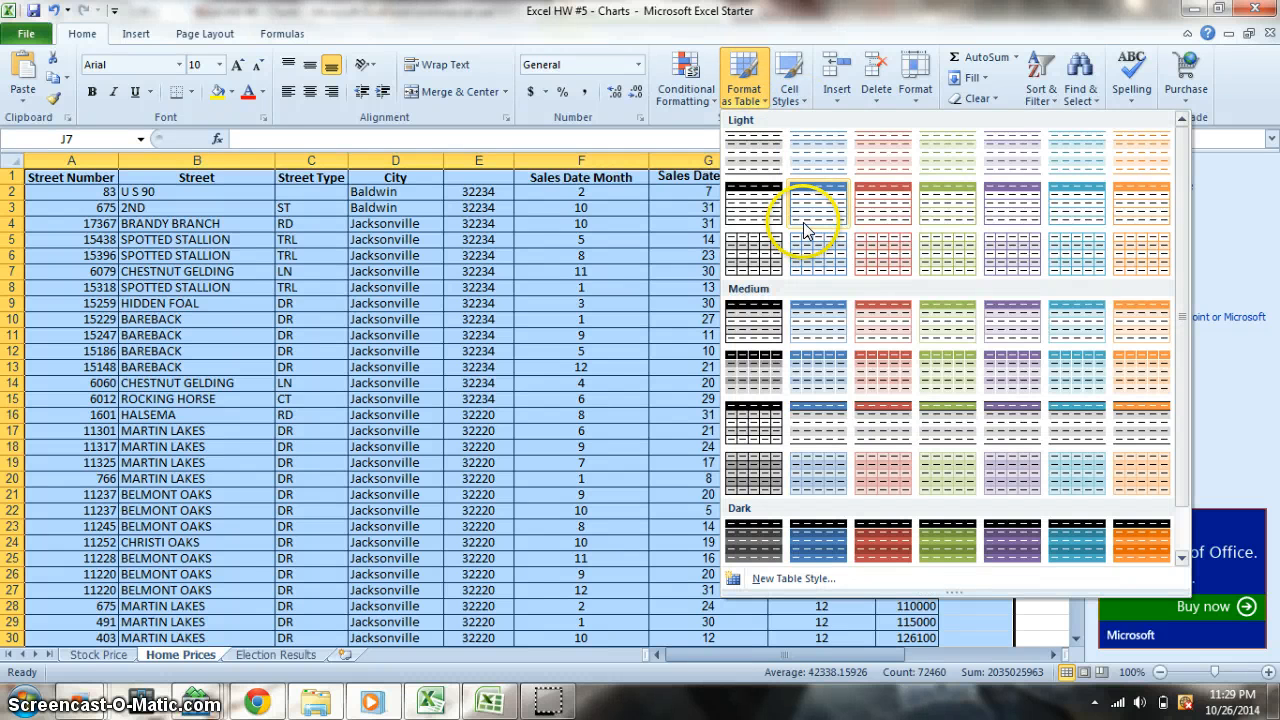
key(Escape)
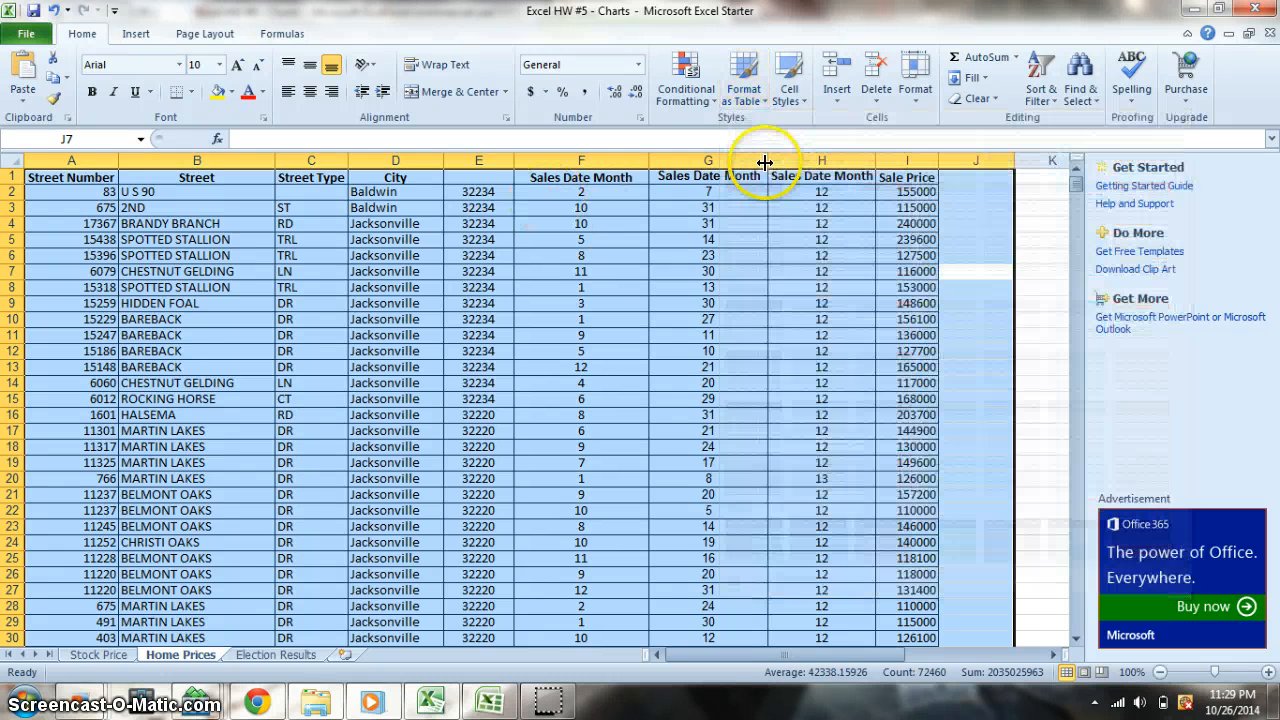
click(999, 201)
Format the range A1:I8053 on the Home Prices sheet as a light blue-header table, leaving the existing-headers option off.
click(918, 180)
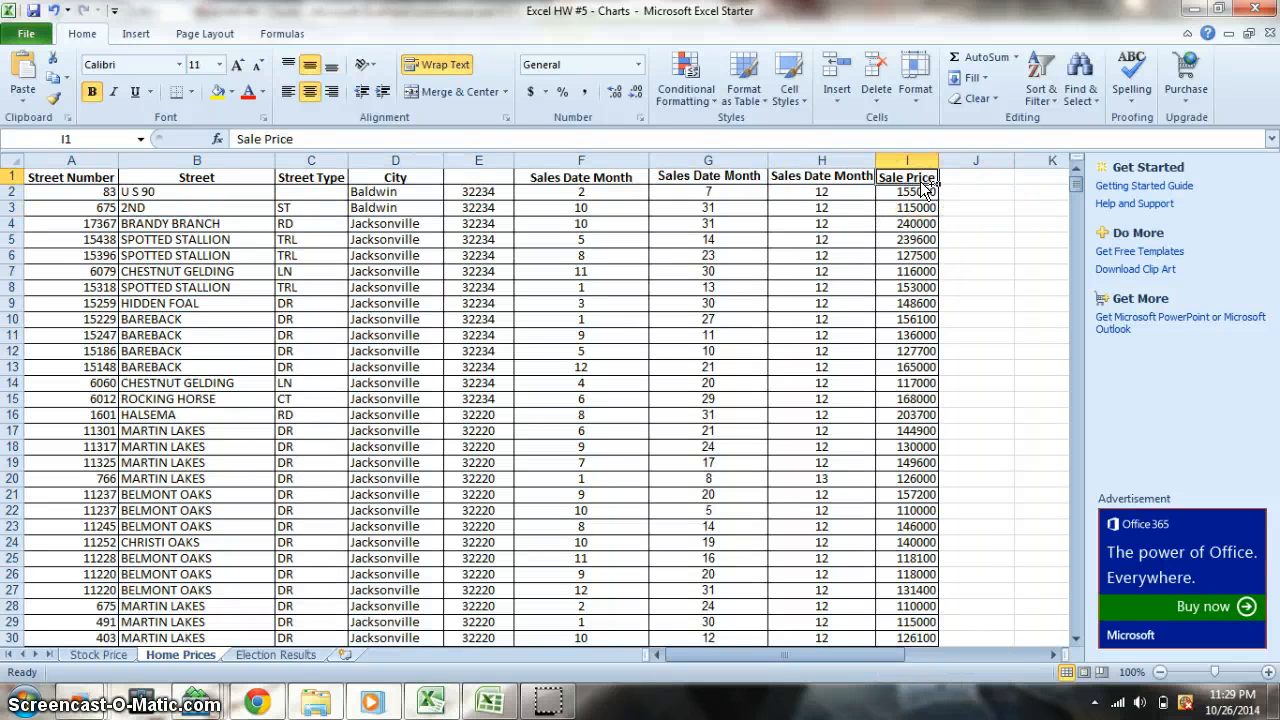
key(ctrl+shift+Down)
key(ctrl+shift+Left)
click(744, 102)
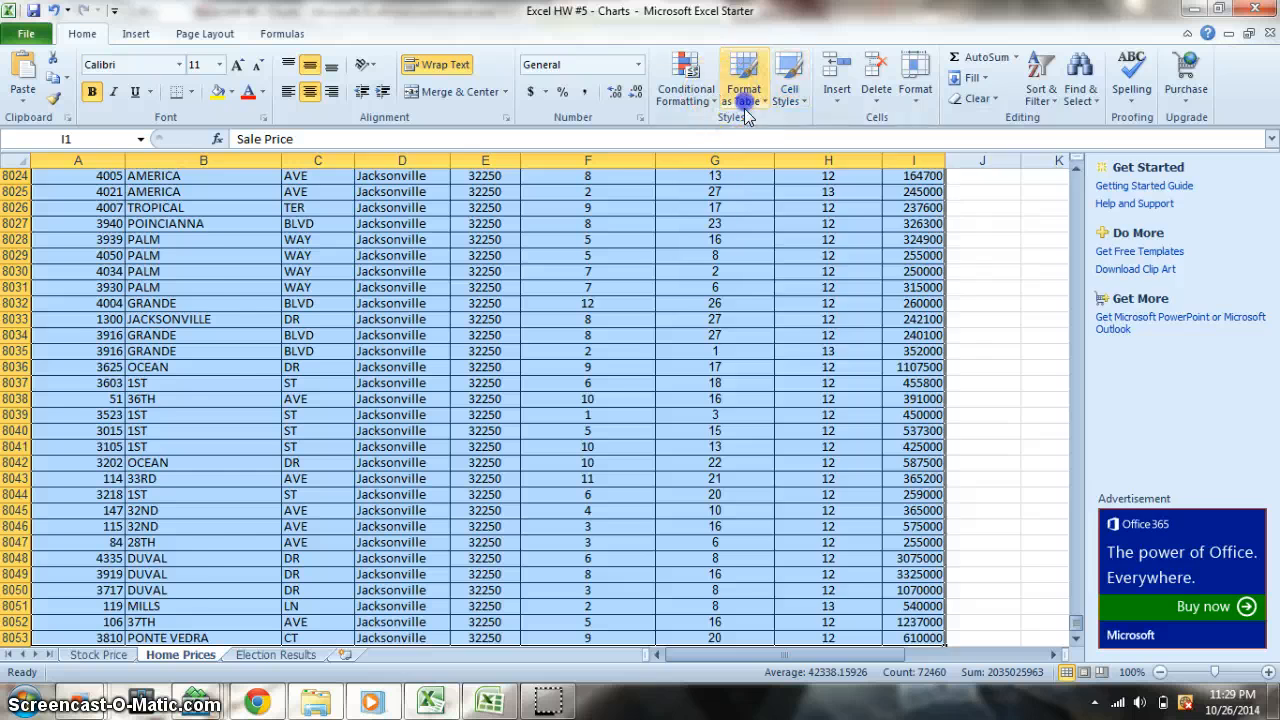
click(809, 204)
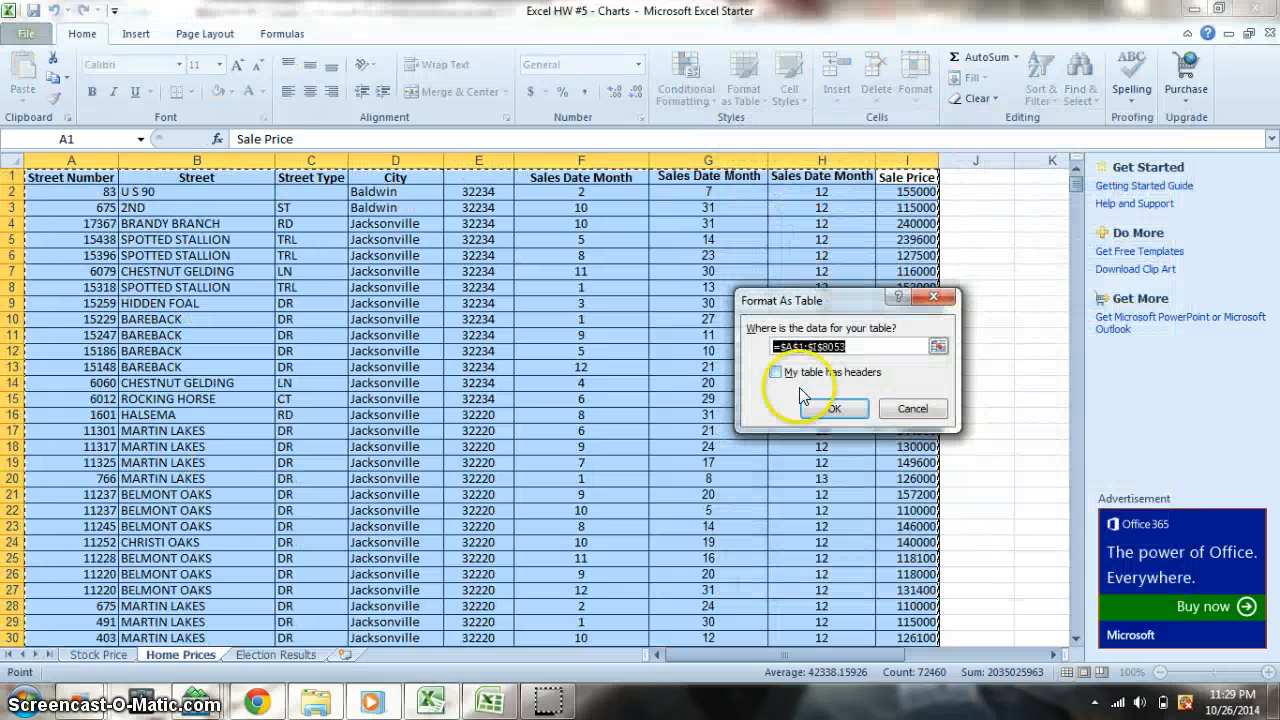
click(806, 405)
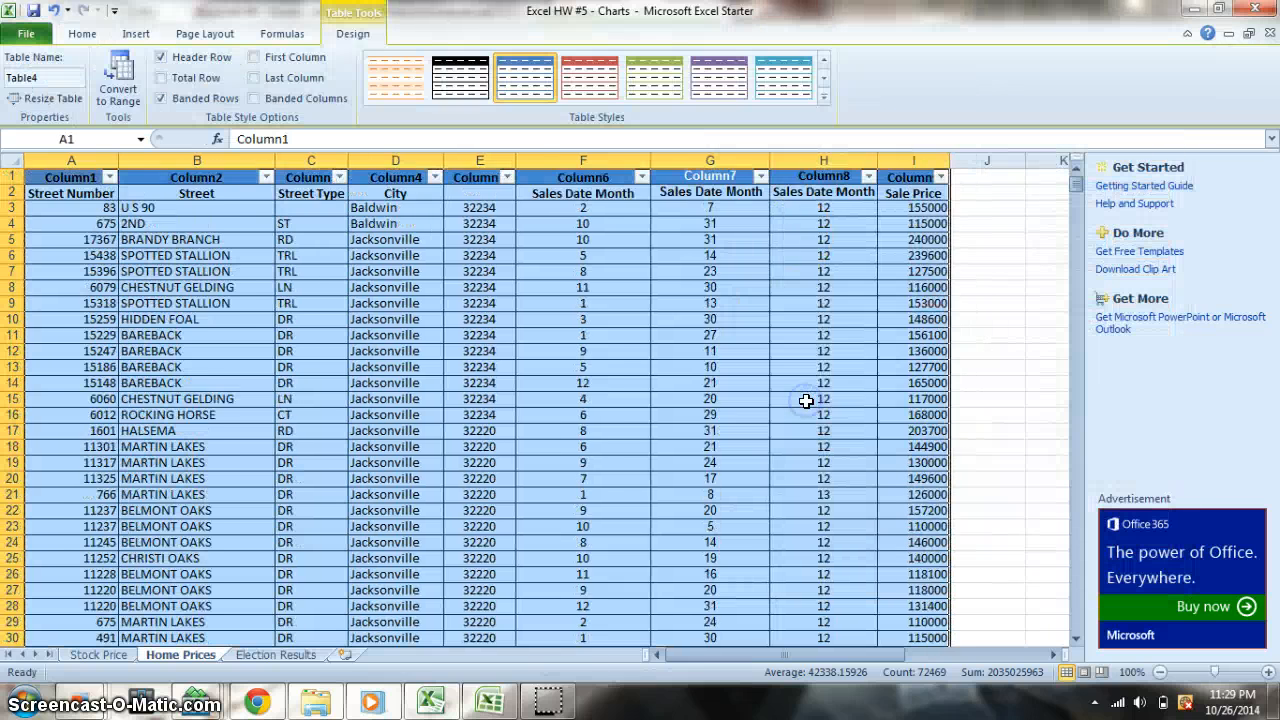
Examine the new table's header rows and data, and review the insert options available in this edition.
click(66, 193)
click(171, 222)
click(294, 328)
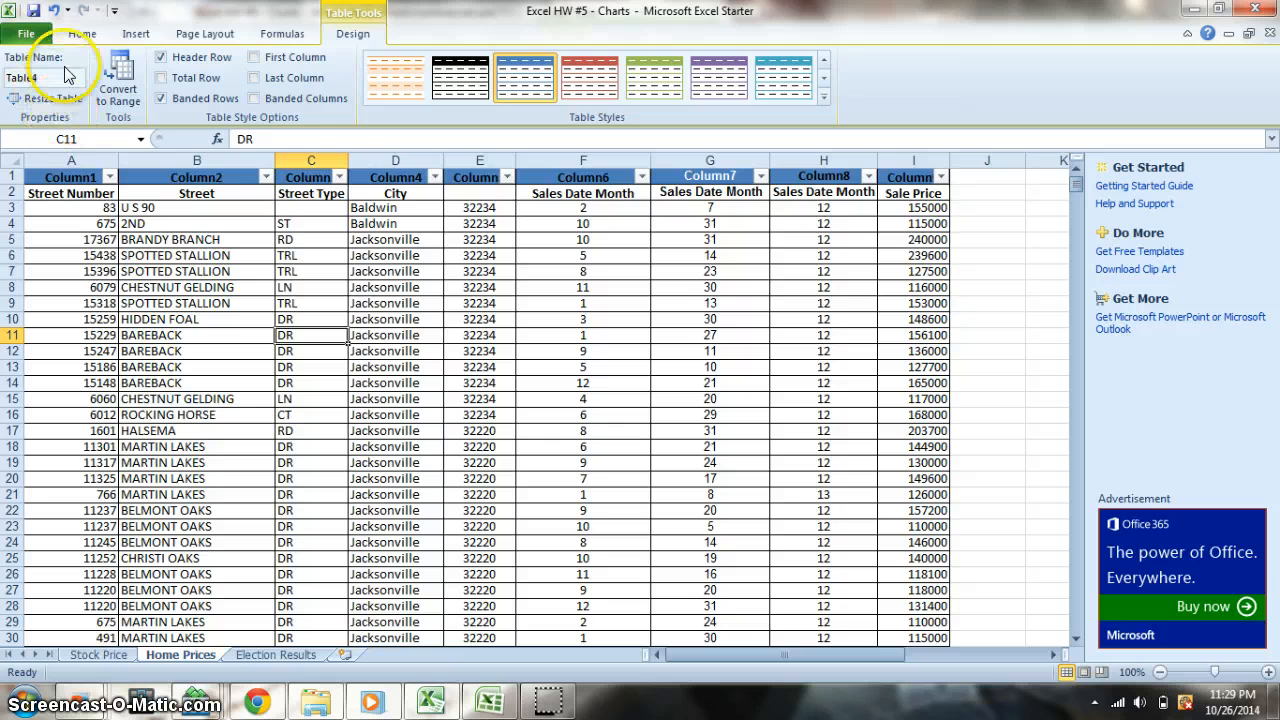
click(120, 55)
click(134, 34)
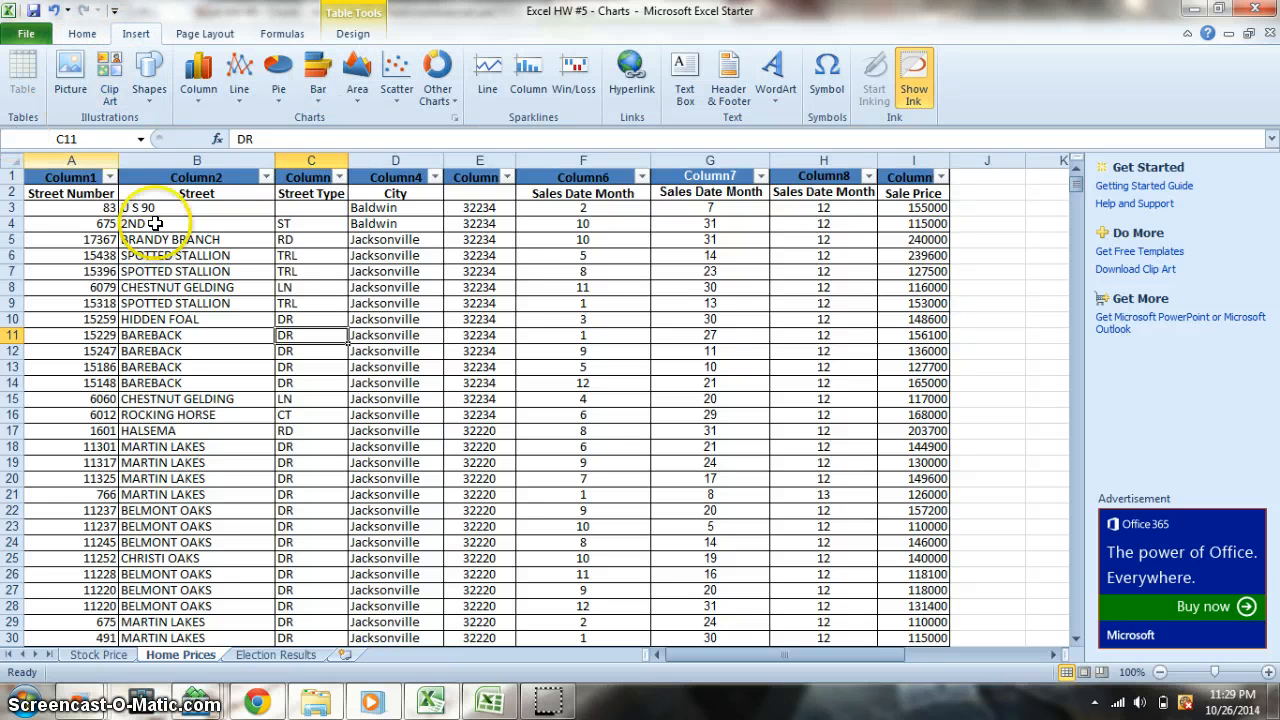
click(97, 177)
click(82, 194)
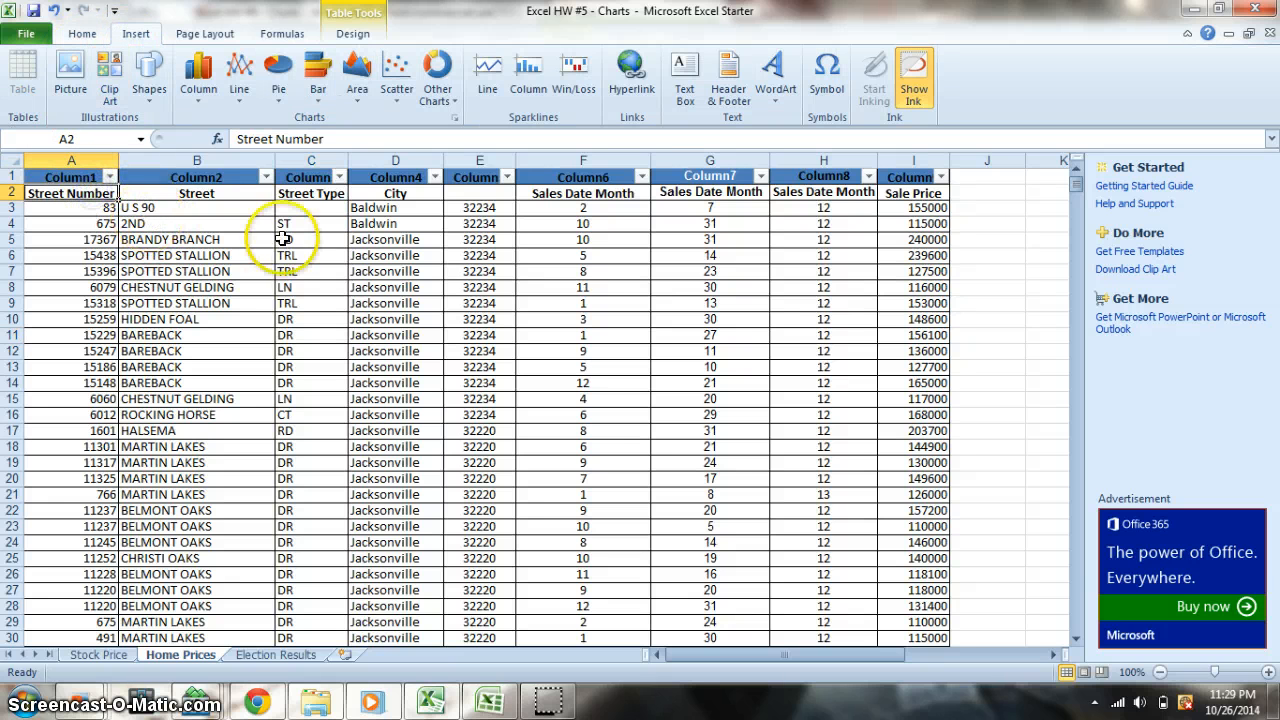
click(530, 287)
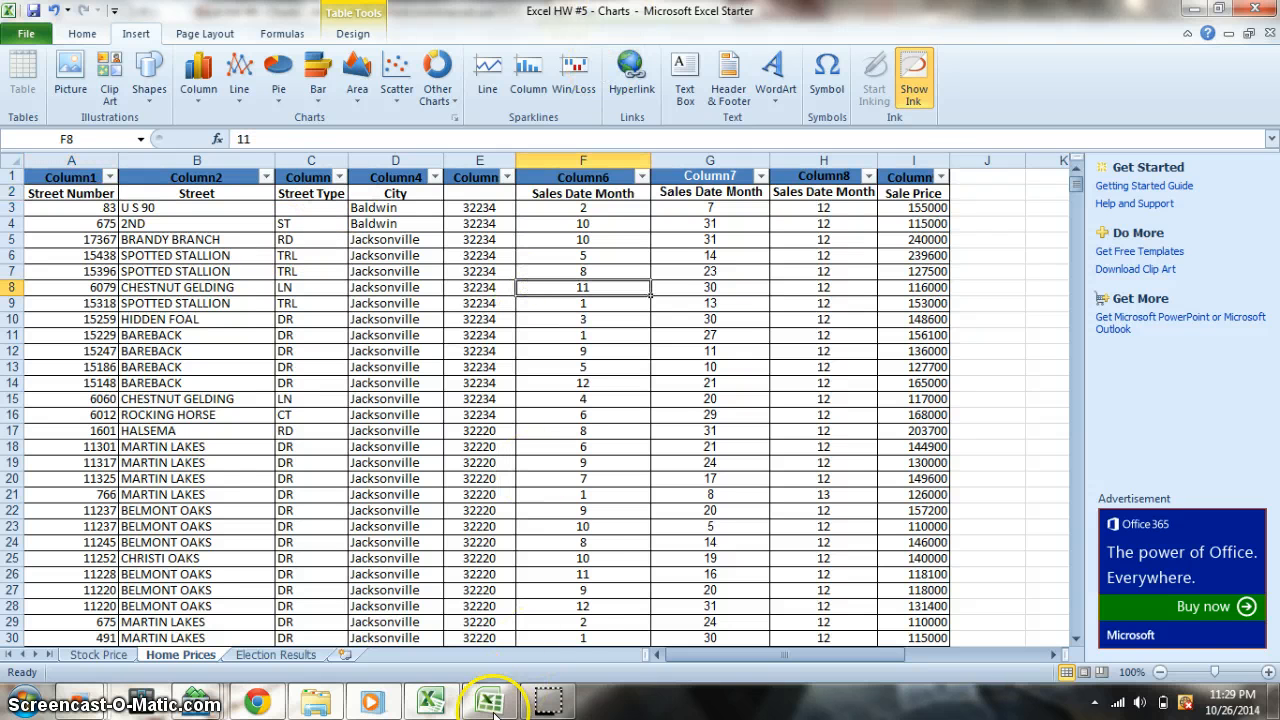
Switch to the Excel non-commercial window and view the Sheet1 pivot chart, the Home Prices table and its table styles.
click(432, 700)
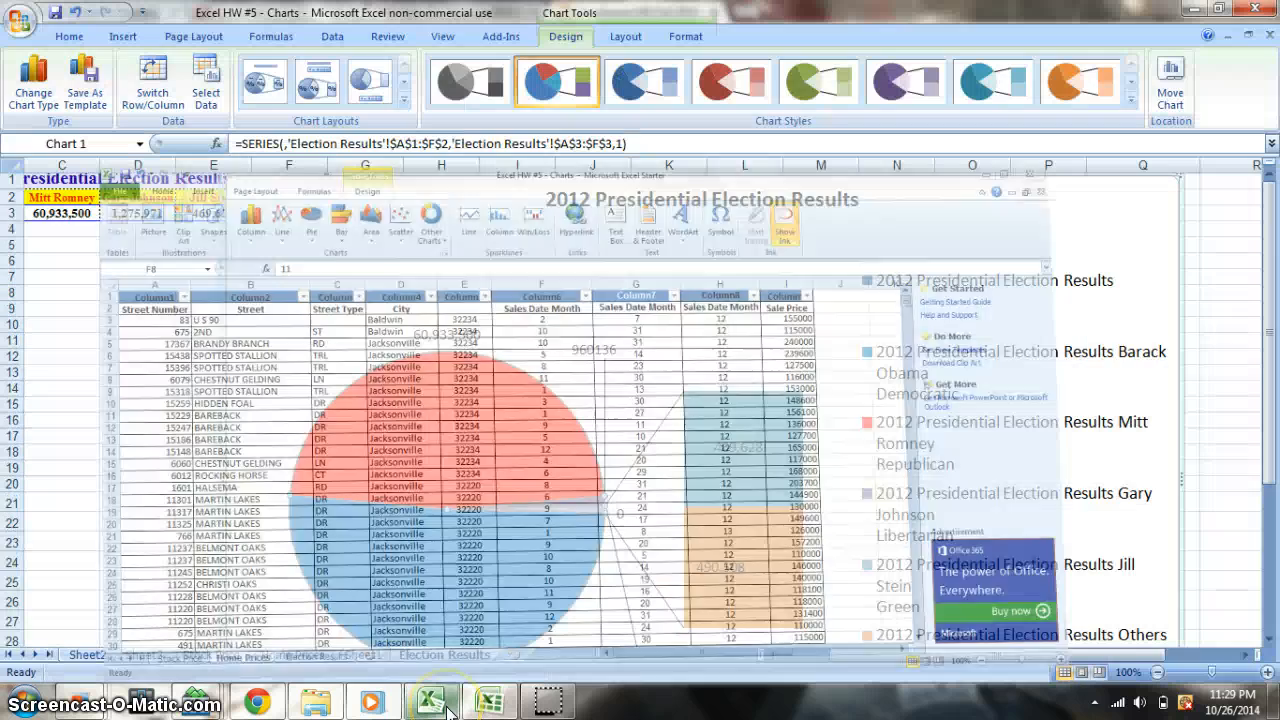
click(366, 654)
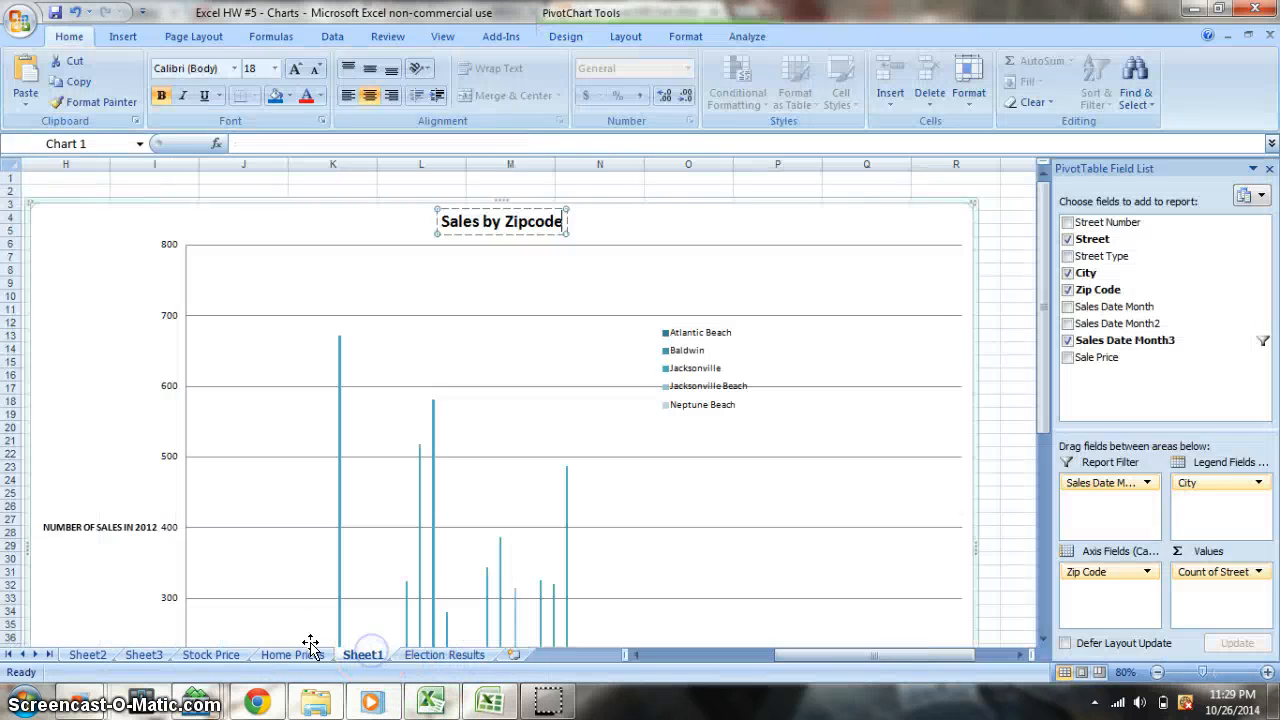
click(305, 652)
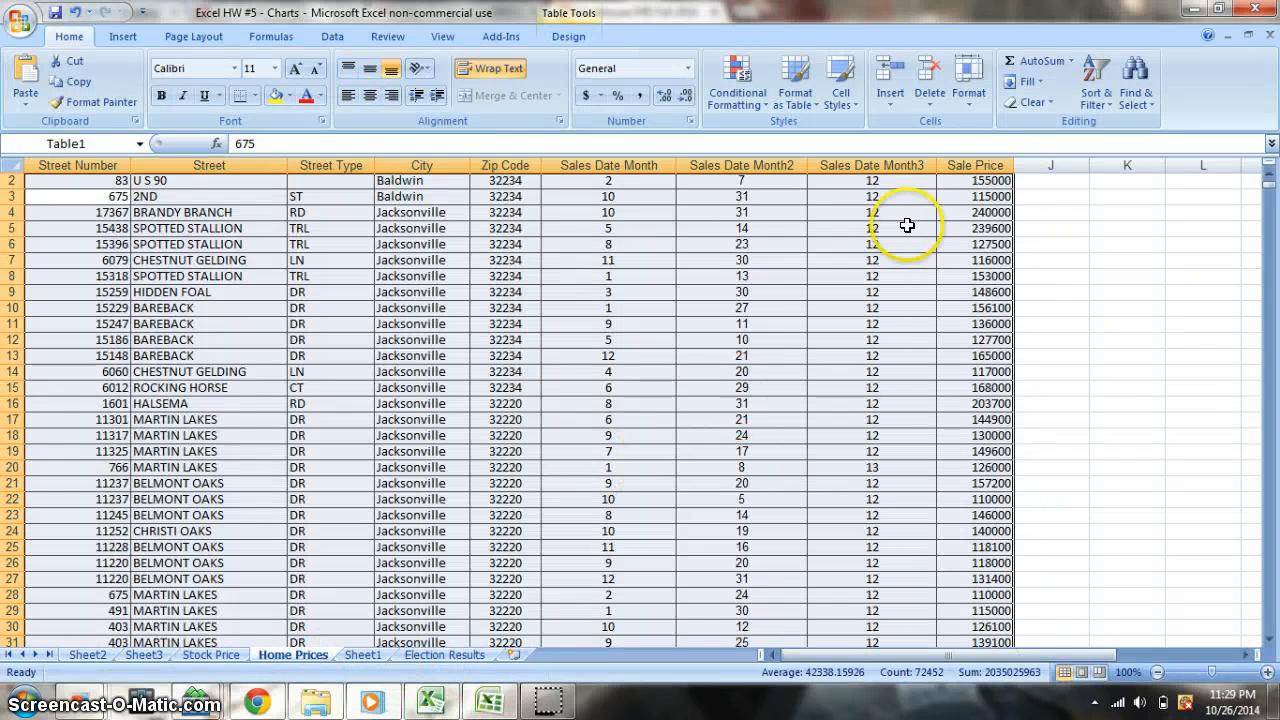
click(815, 104)
click(862, 228)
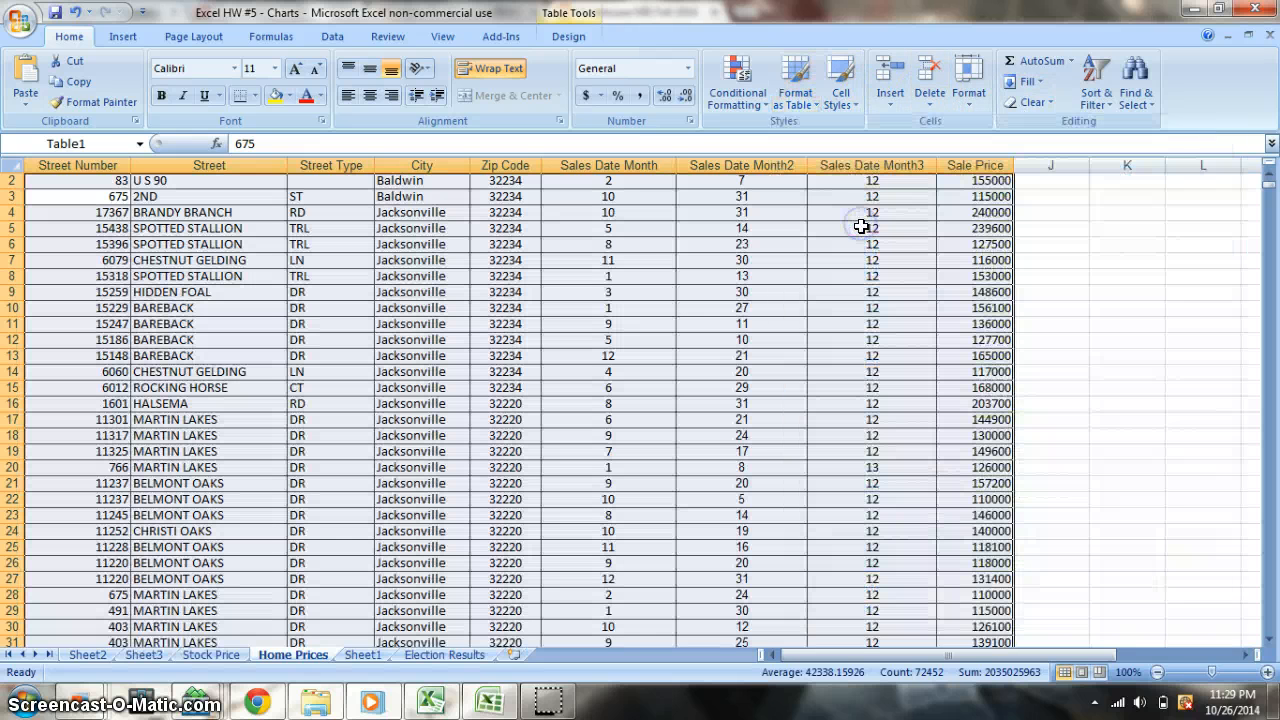
Create a PivotTable from Table1 of the Home Prices sheet on a new worksheet.
click(118, 37)
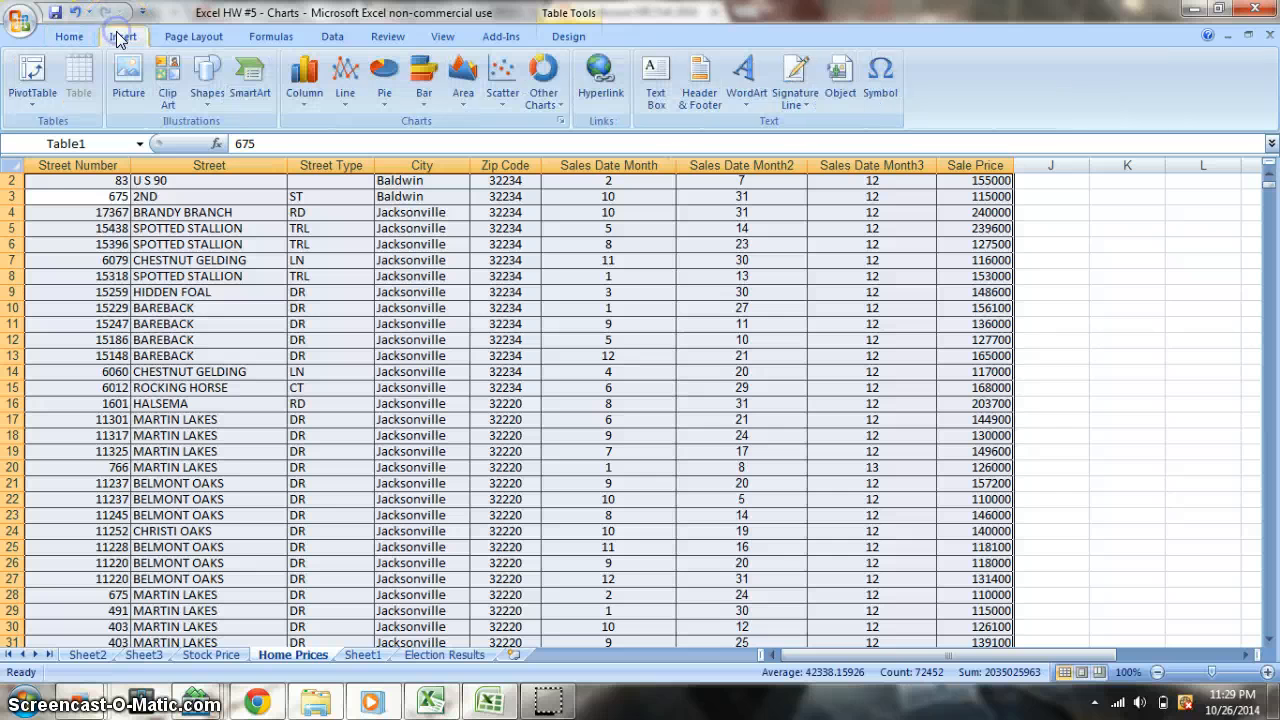
click(33, 98)
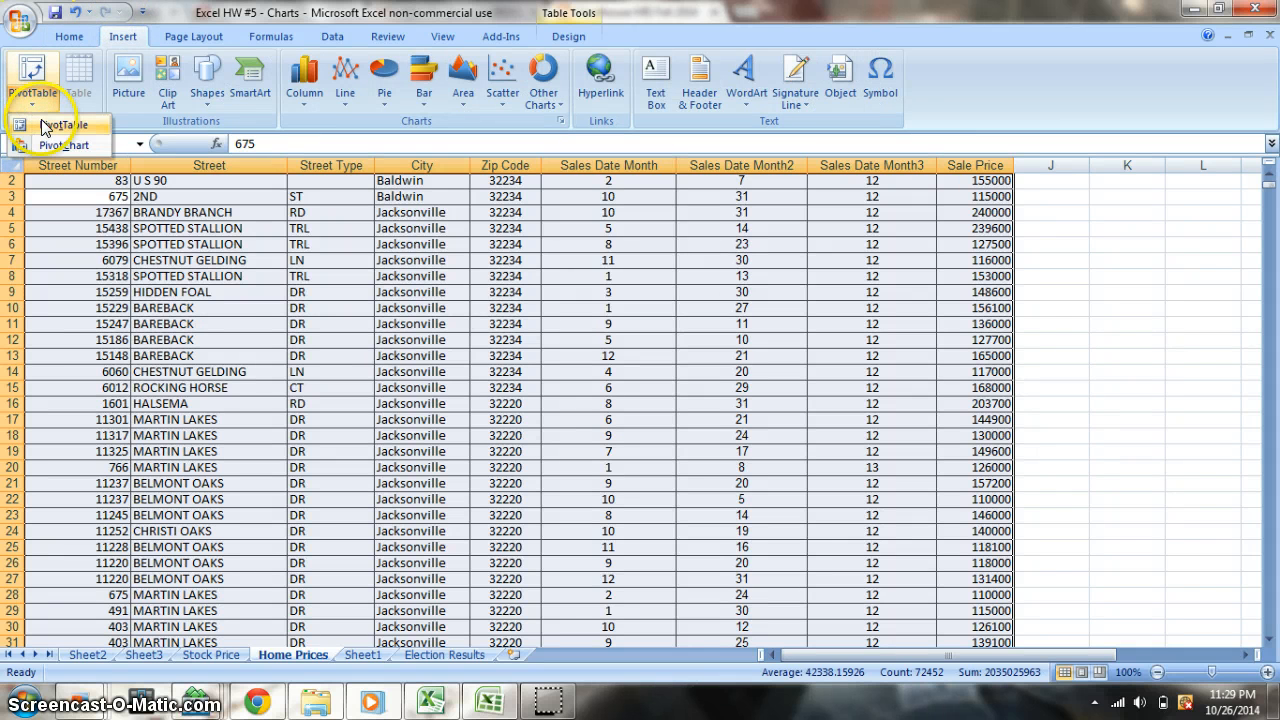
click(50, 125)
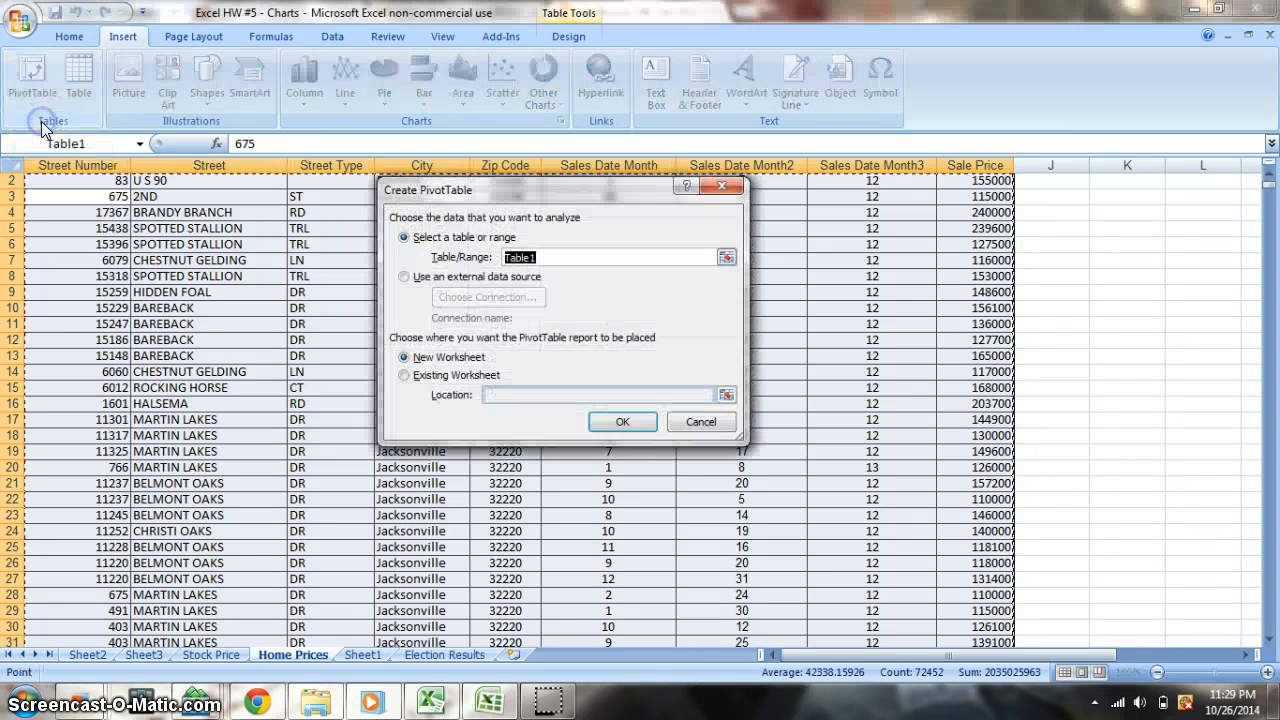
click(641, 424)
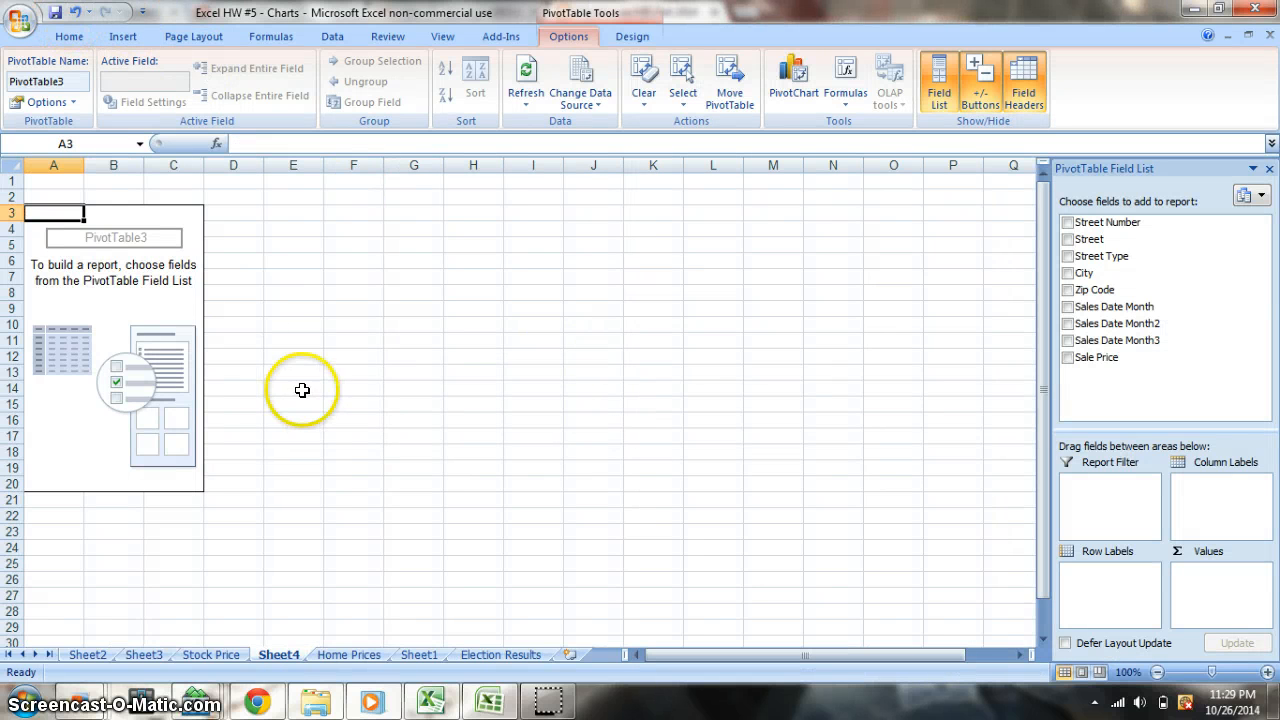
Look through the Sheet3, Stock Price and Home Prices sheets and examine Sheet1's finished PivotTable of sales by zip code and city.
click(145, 655)
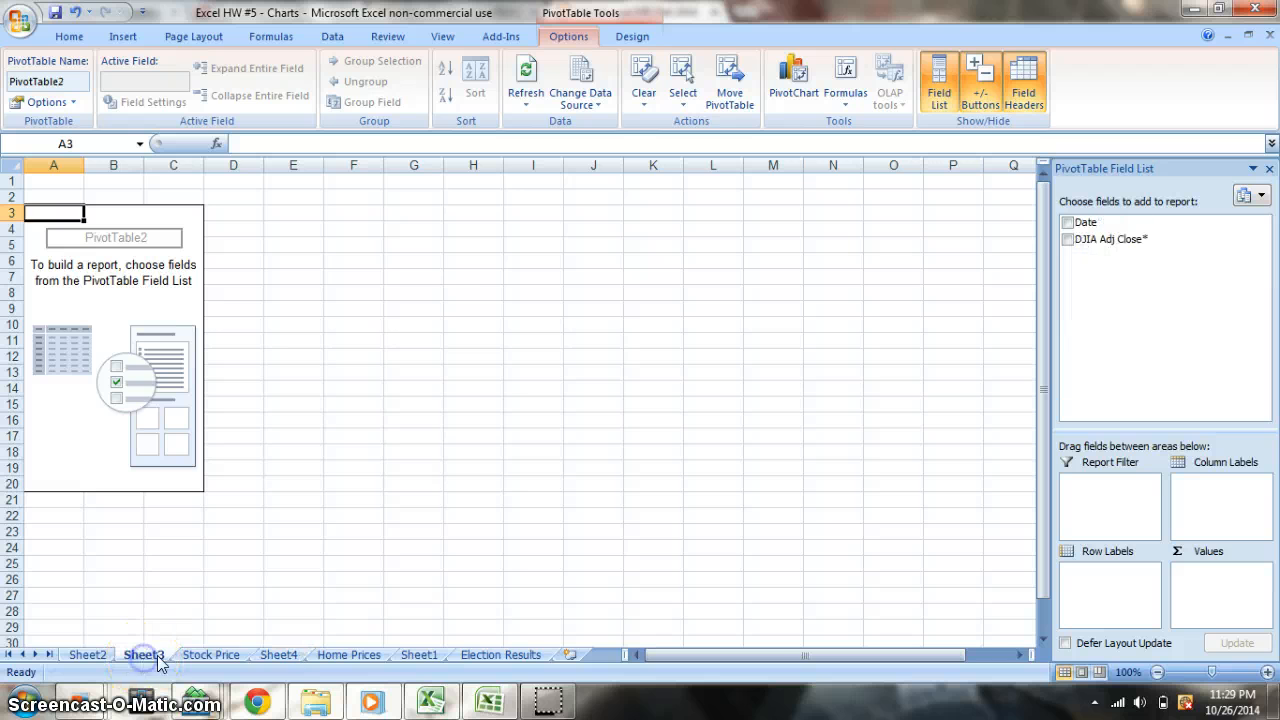
click(195, 656)
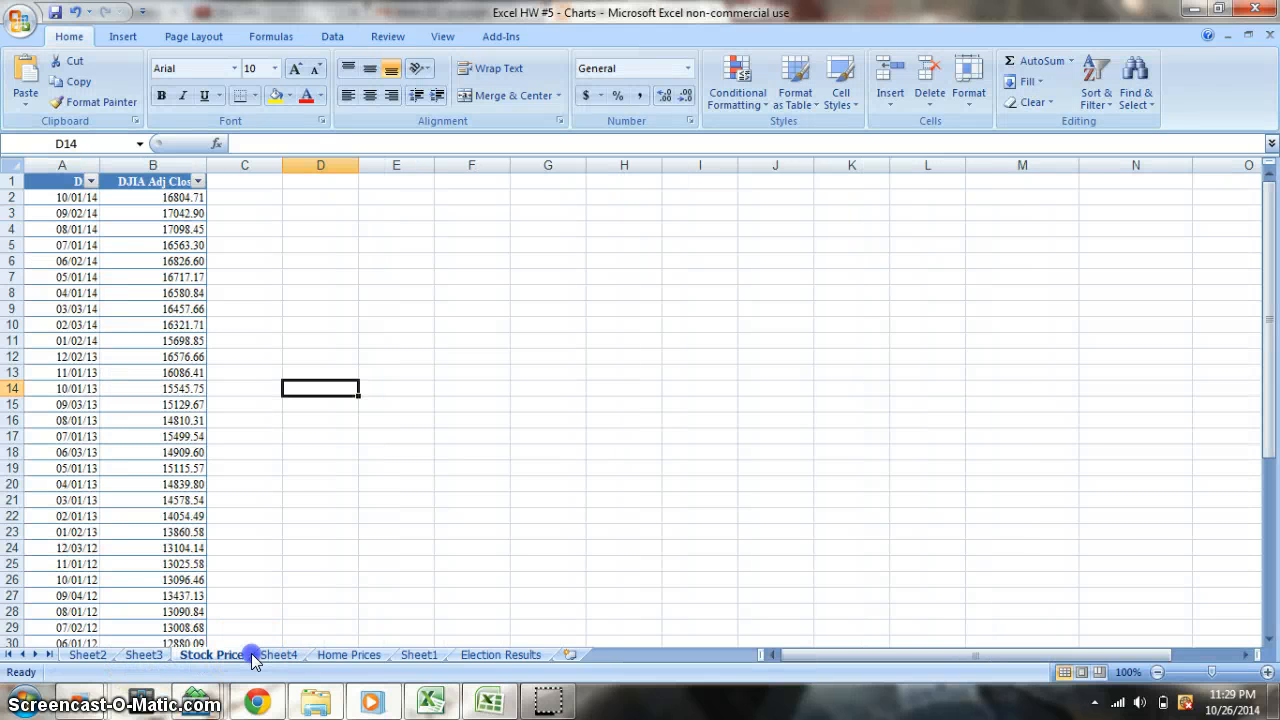
click(314, 655)
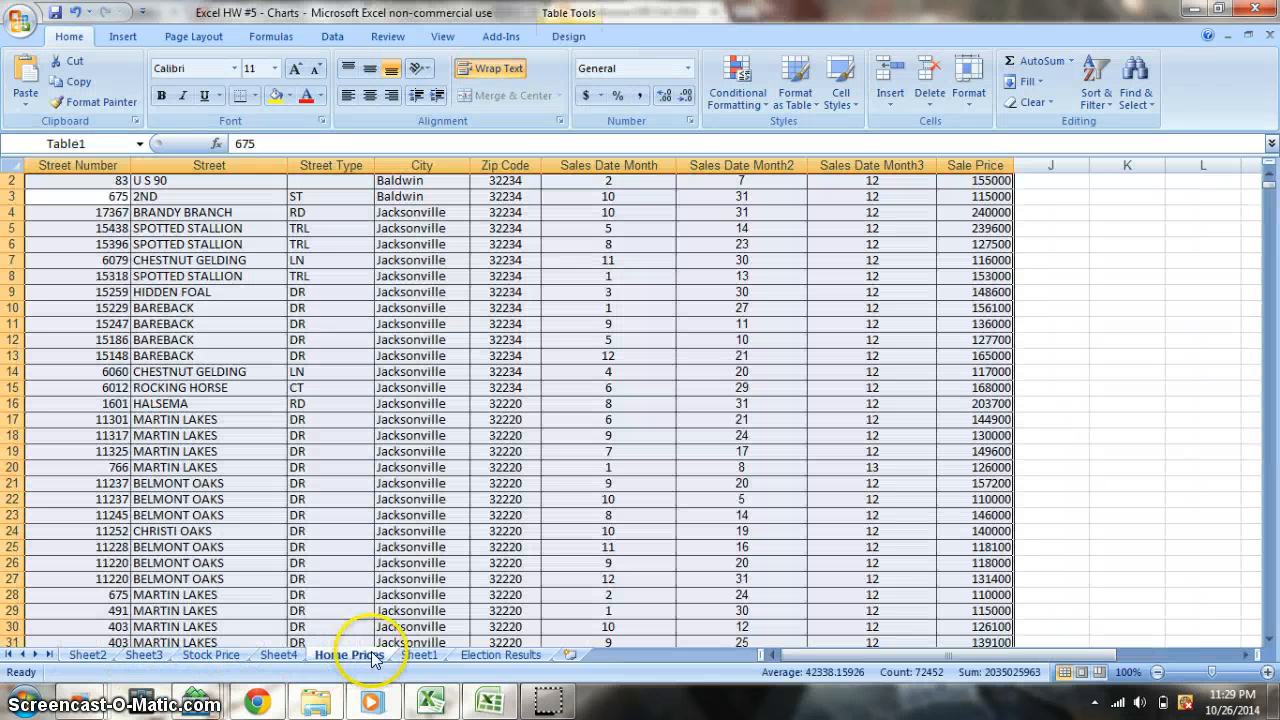
click(410, 655)
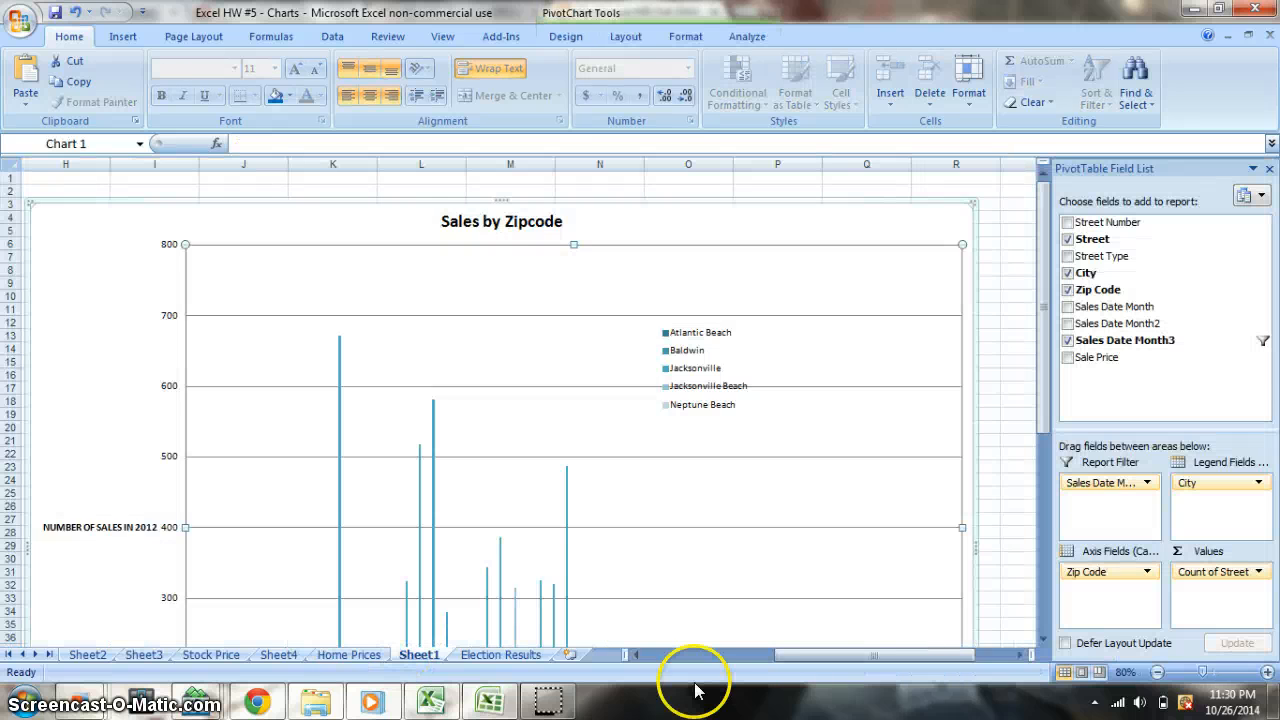
click(695, 655)
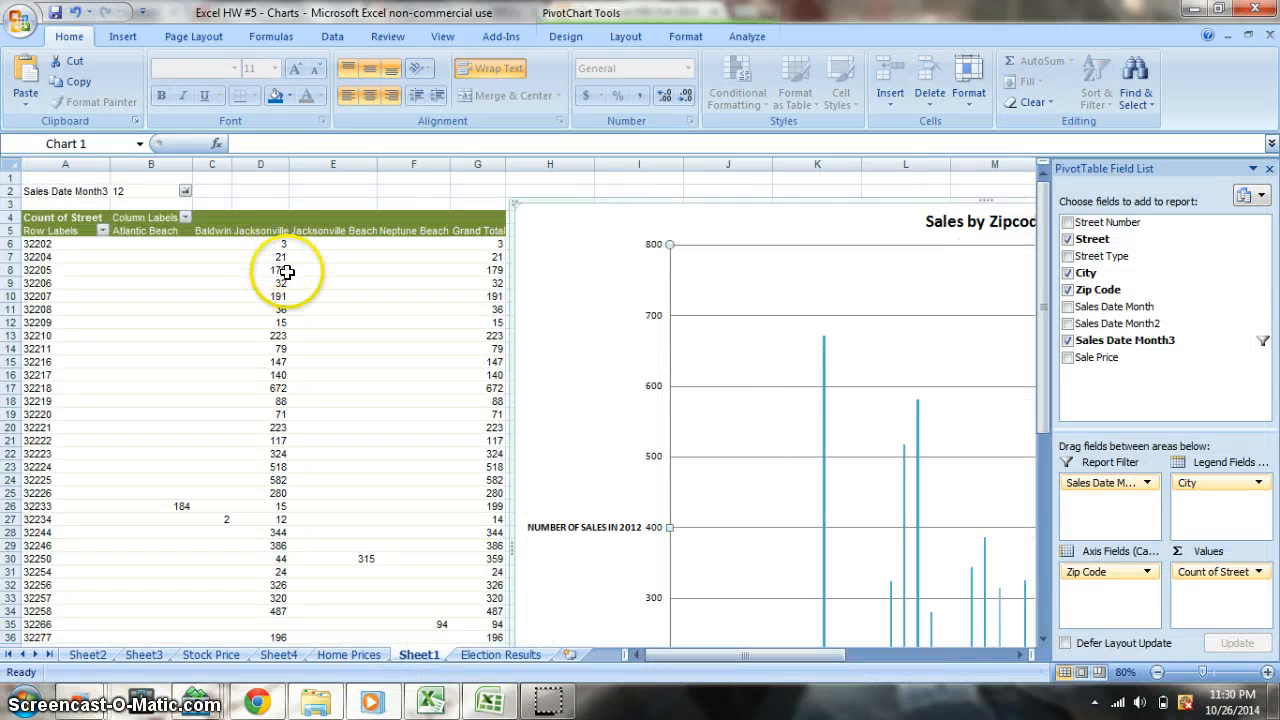
click(286, 229)
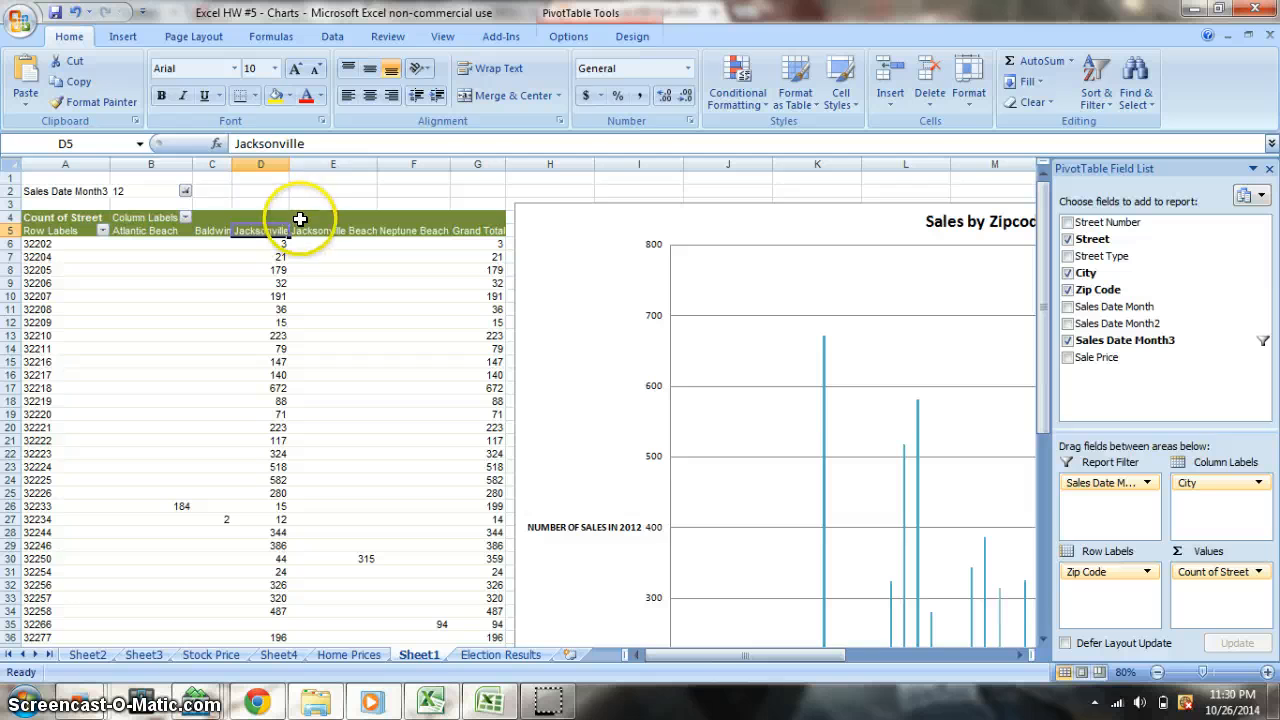
Move the Sales by Zipcode chart away from the PivotTable so its edge starts around column J.
click(1208, 674)
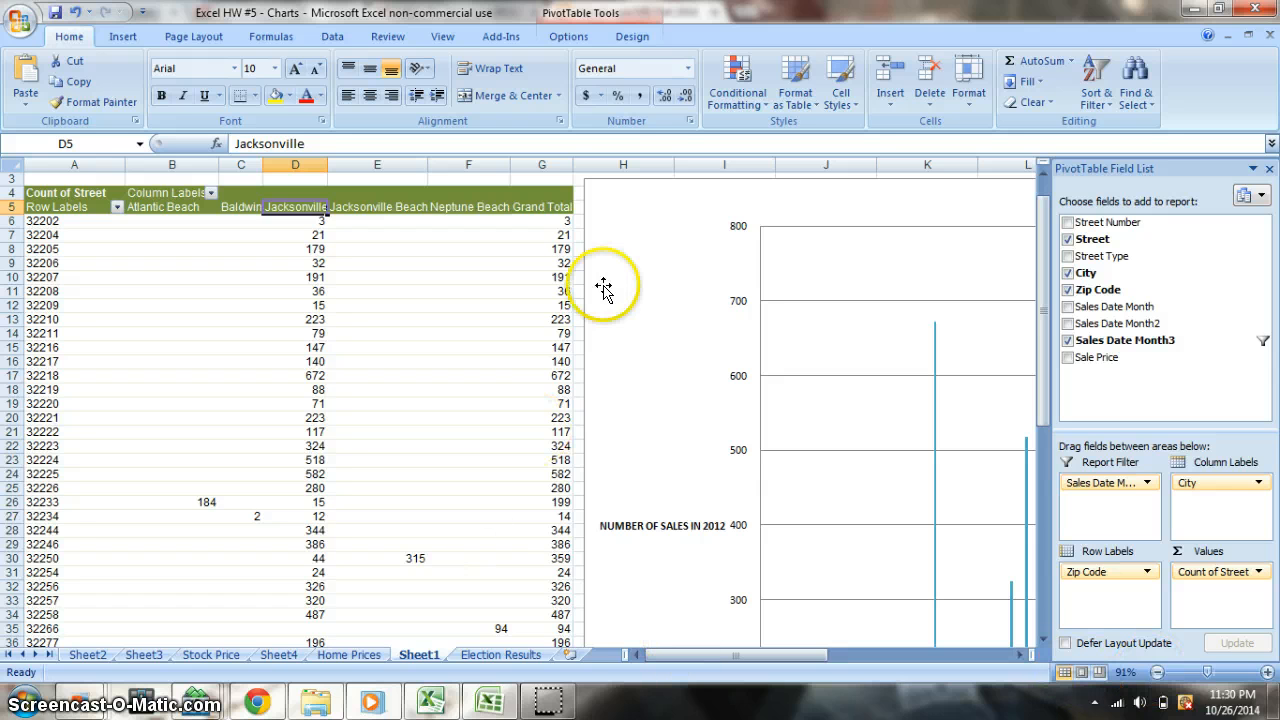
drag(604, 288, 850, 274)
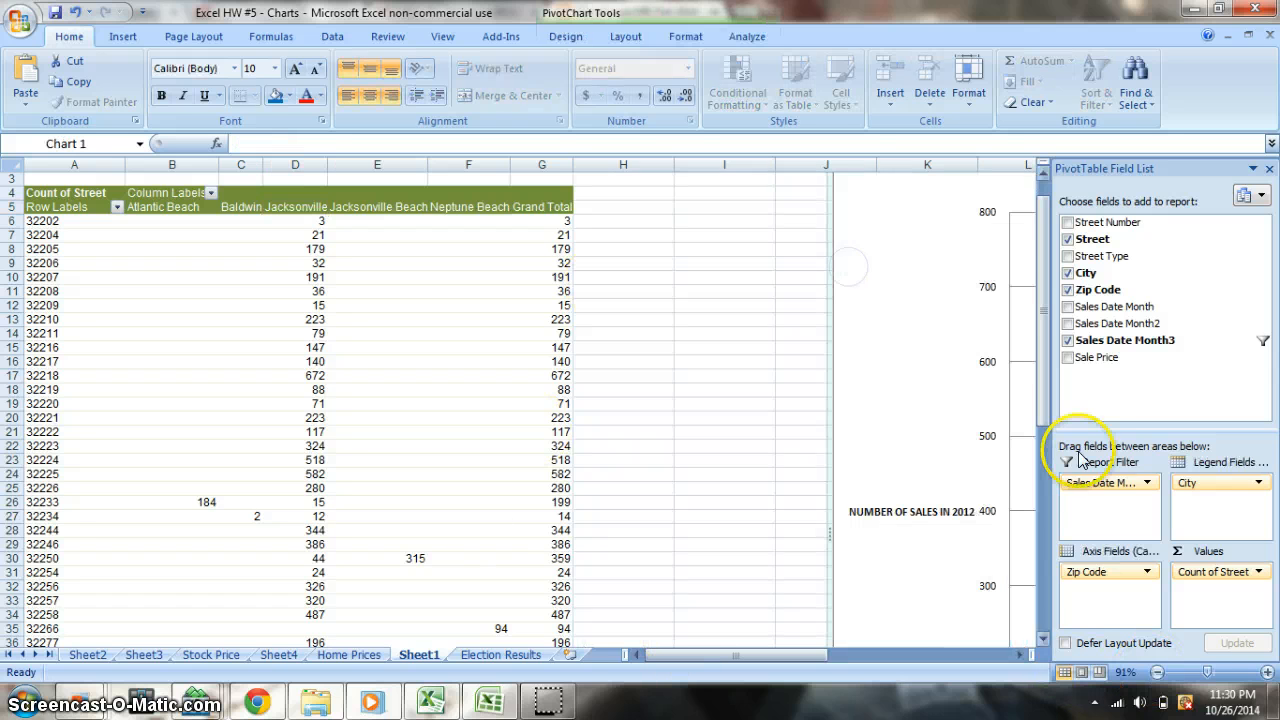
click(1267, 672)
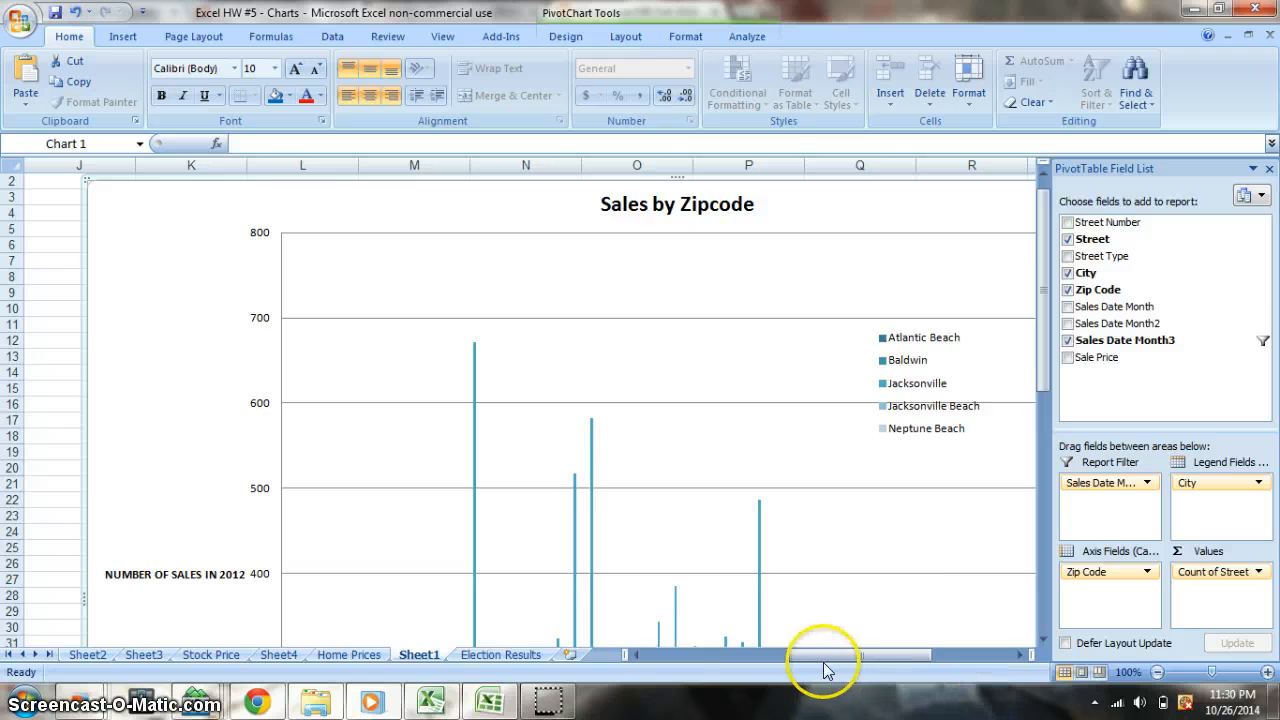
Examine the Sheet1 PivotTable's field assignments and the choices in its Sales Date Month3 report filter.
drag(825, 660, 734, 654)
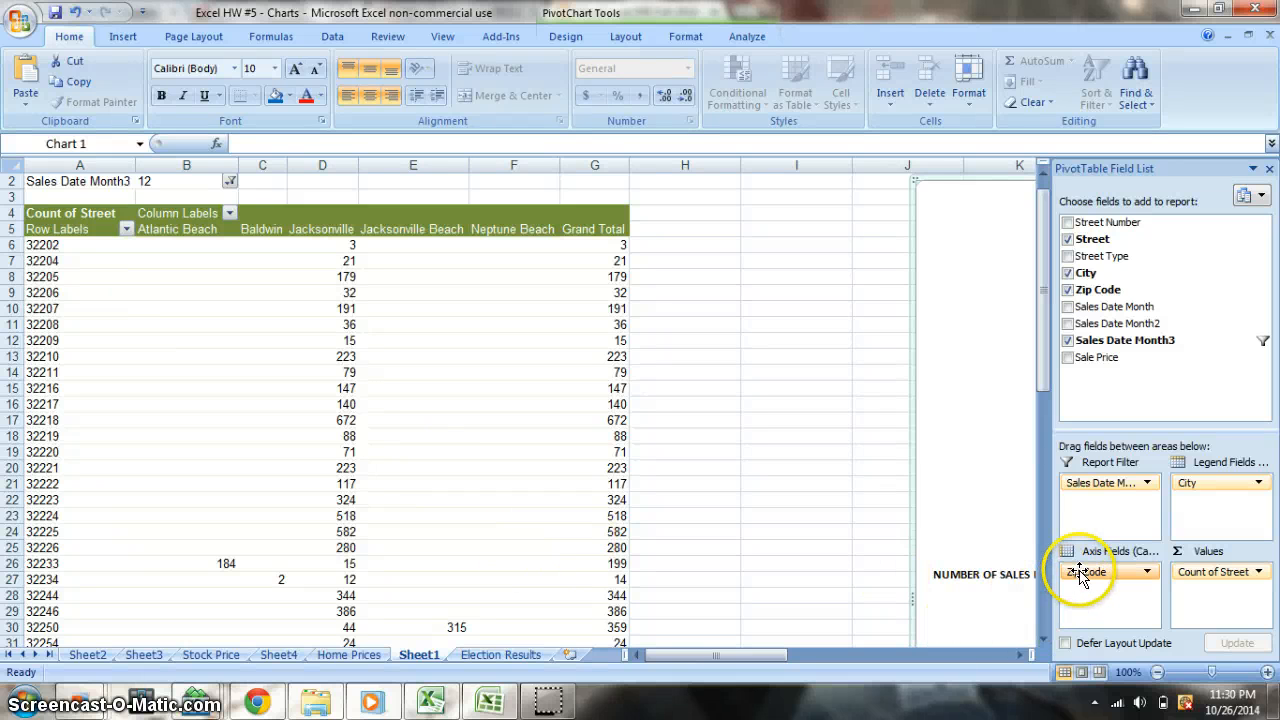
drag(1084, 572, 1102, 291)
click(1110, 346)
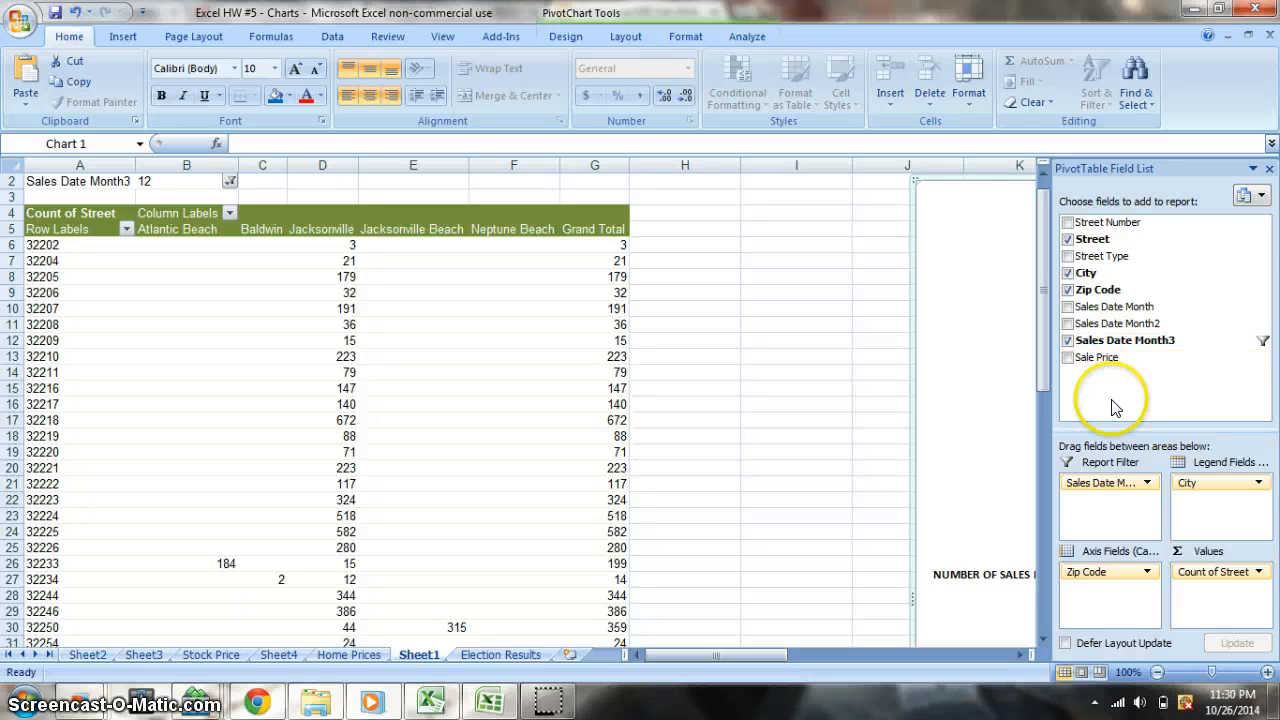
click(231, 182)
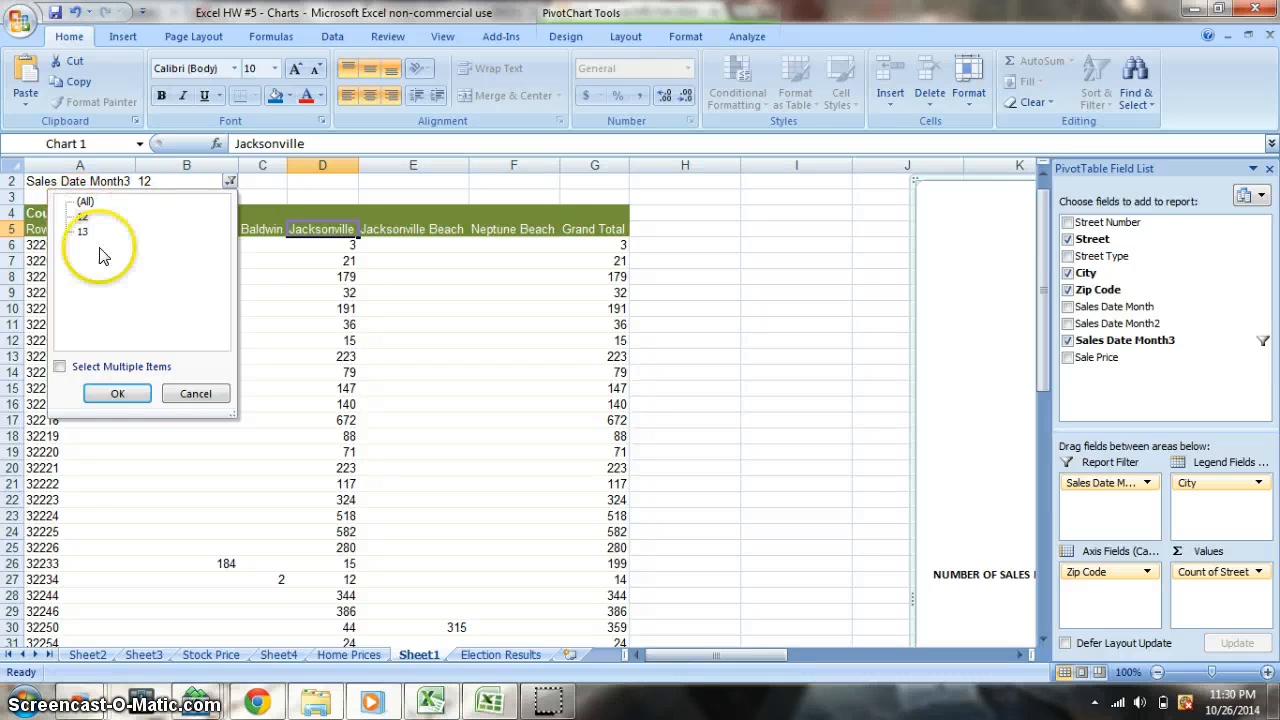
click(117, 393)
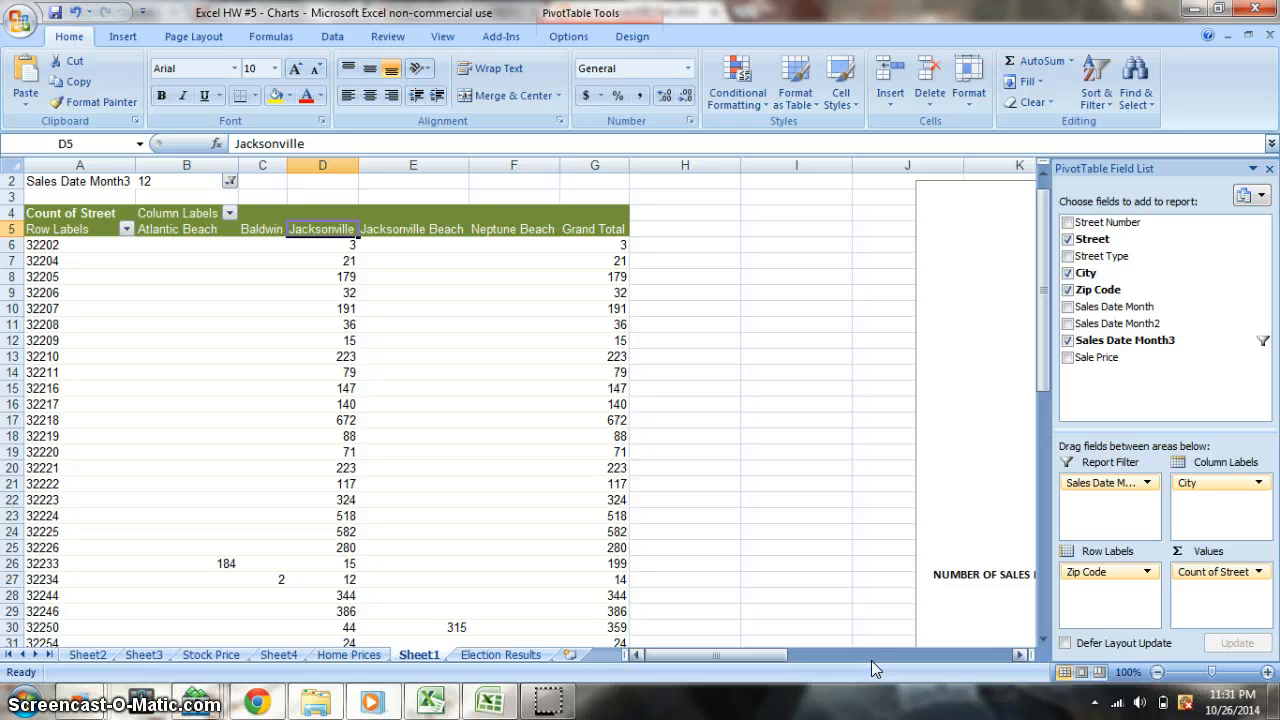
Check the chart types offered for the PivotTable and view the Sales by Zipcode chart down to its zip code axis.
click(568, 357)
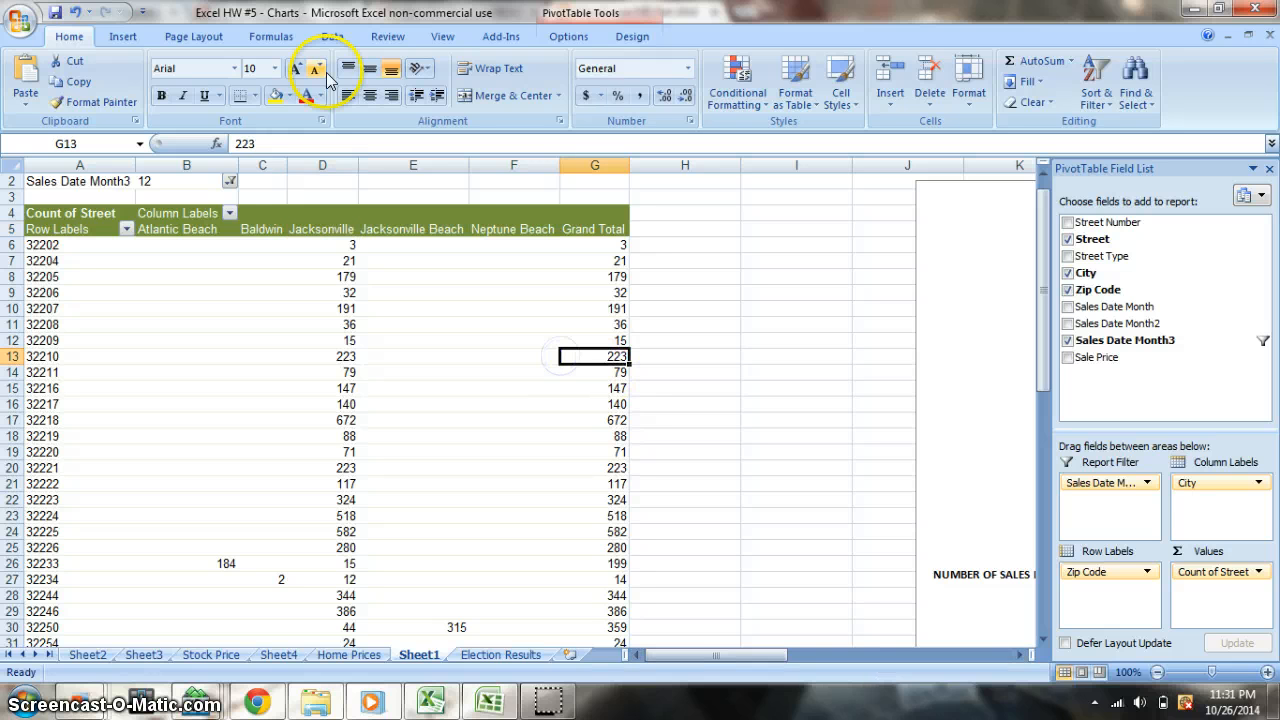
click(118, 36)
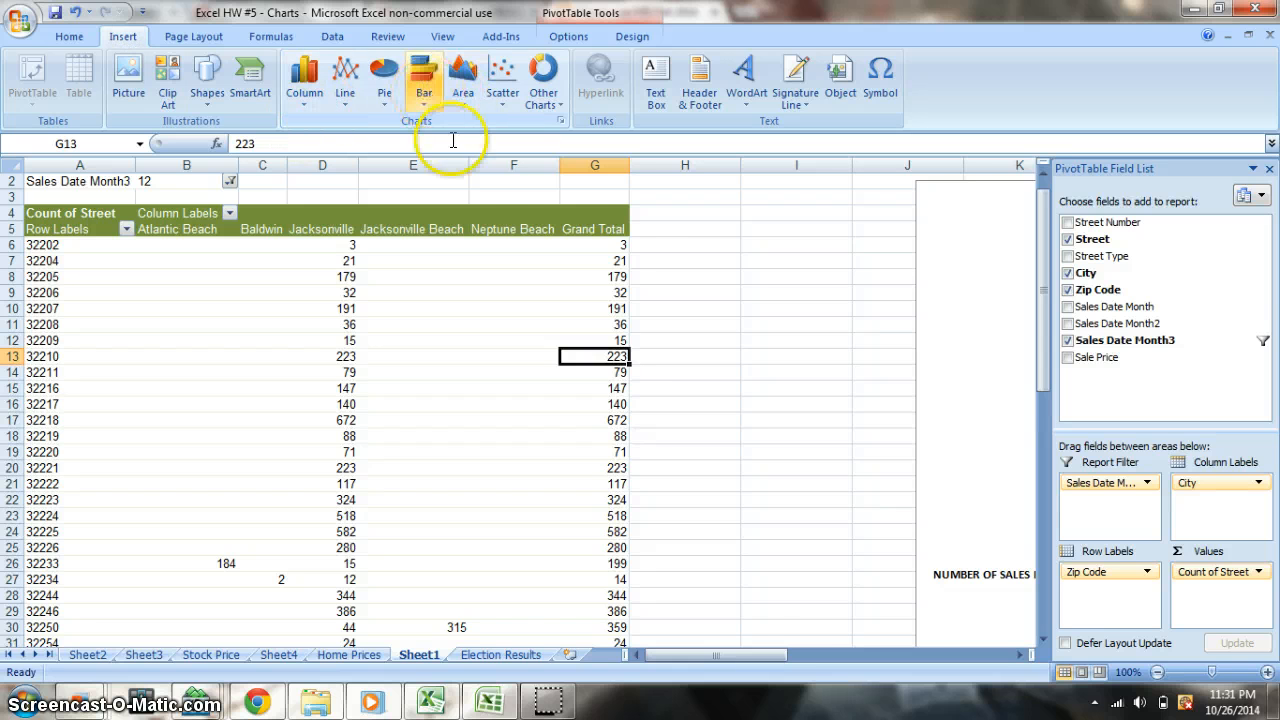
click(843, 658)
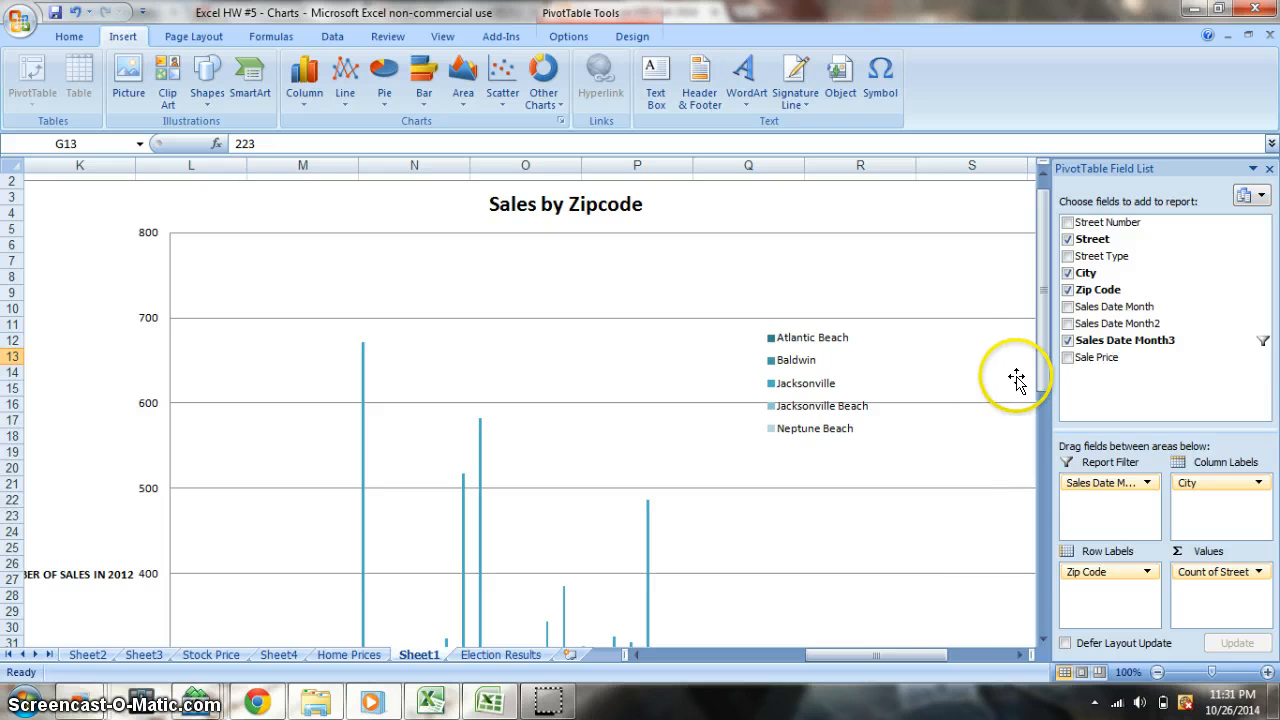
drag(937, 655, 943, 653)
drag(1044, 333, 1123, 551)
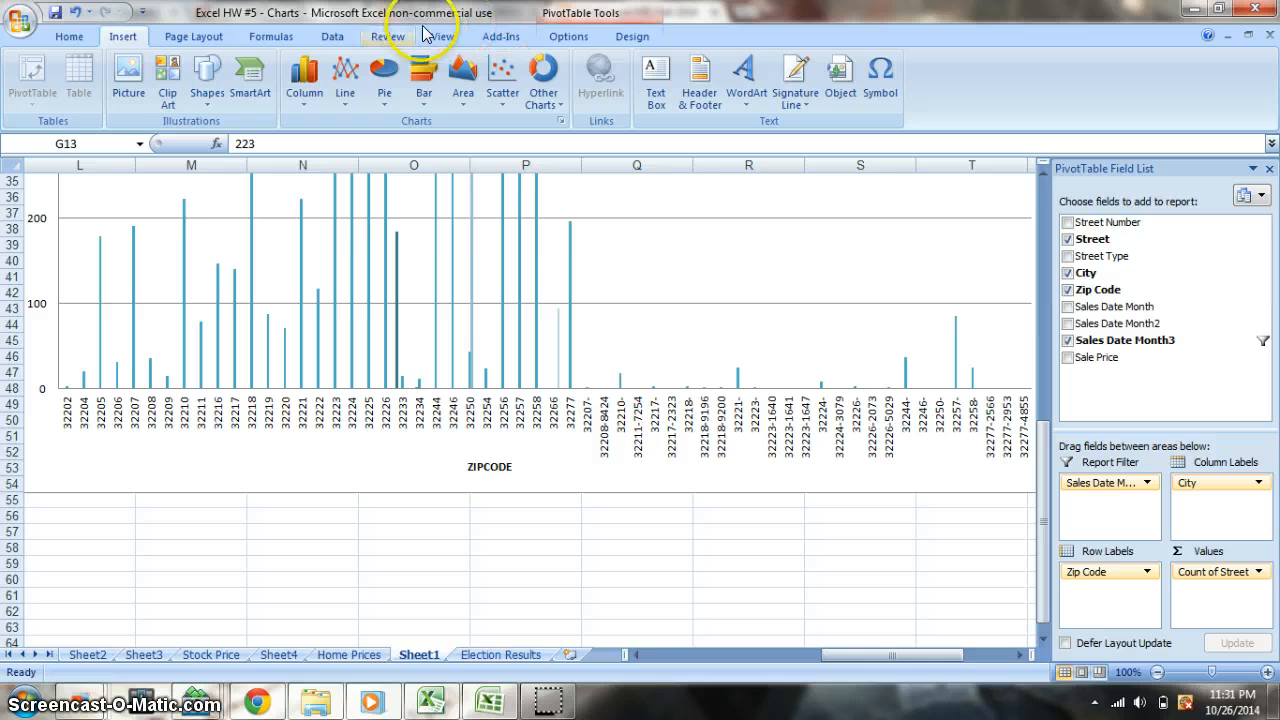
Display the Sales by Zipcode chart's layout options and select its ZIPCODE axis title.
click(72, 40)
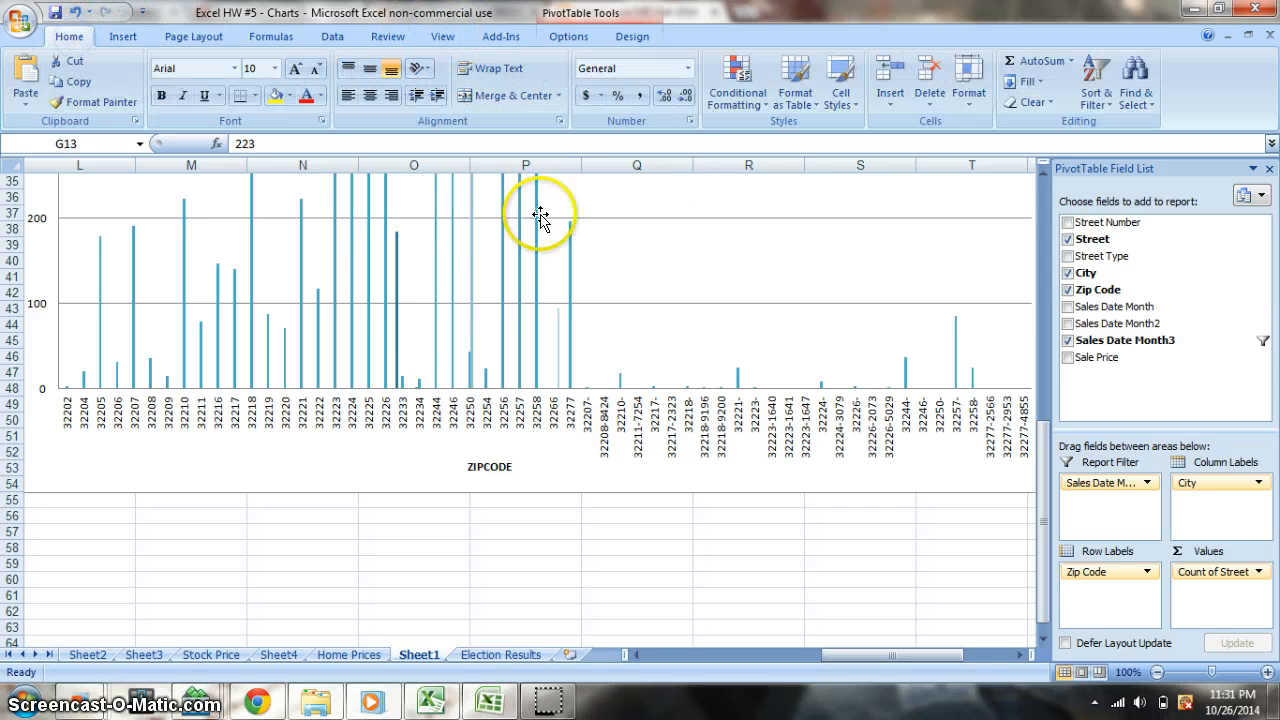
click(666, 243)
click(628, 40)
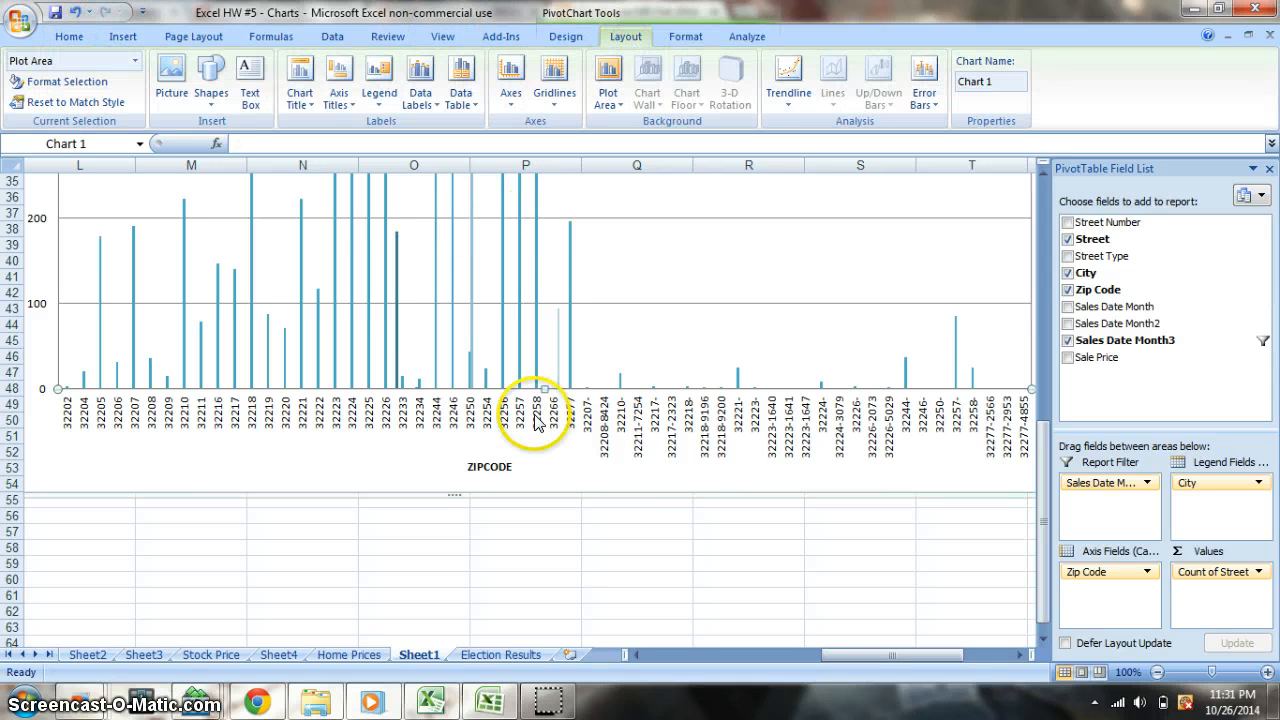
click(493, 470)
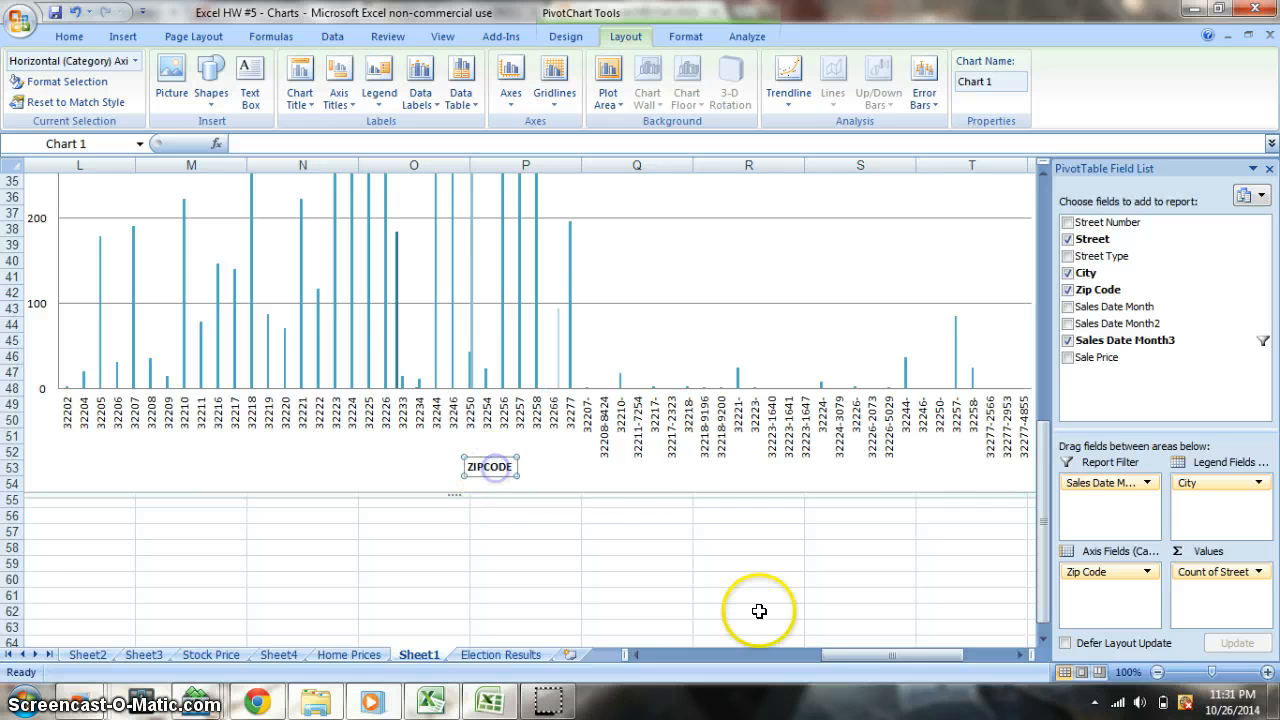
Rotate the vertical axis title NUMBER OF SALES IN 2012 by 270° in the Sales by Zipcode chart.
drag(878, 648, 815, 640)
drag(1040, 483, 1021, 343)
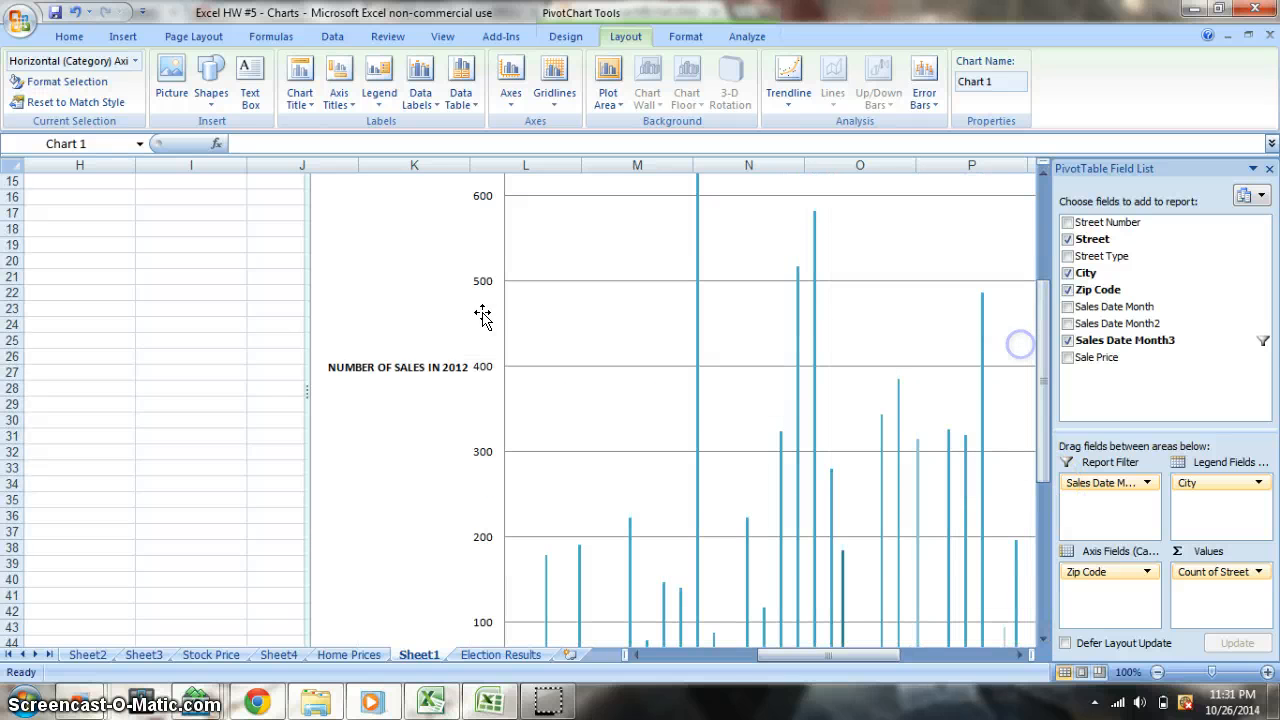
click(415, 366)
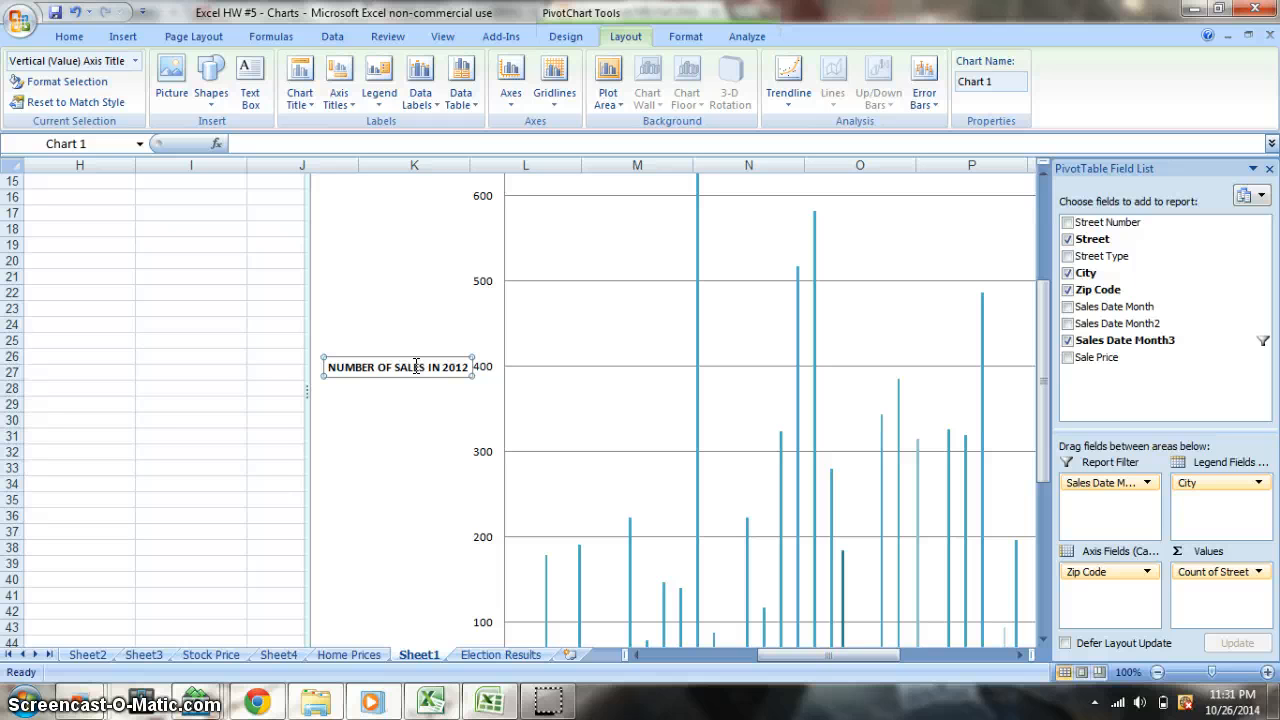
right_click(429, 366)
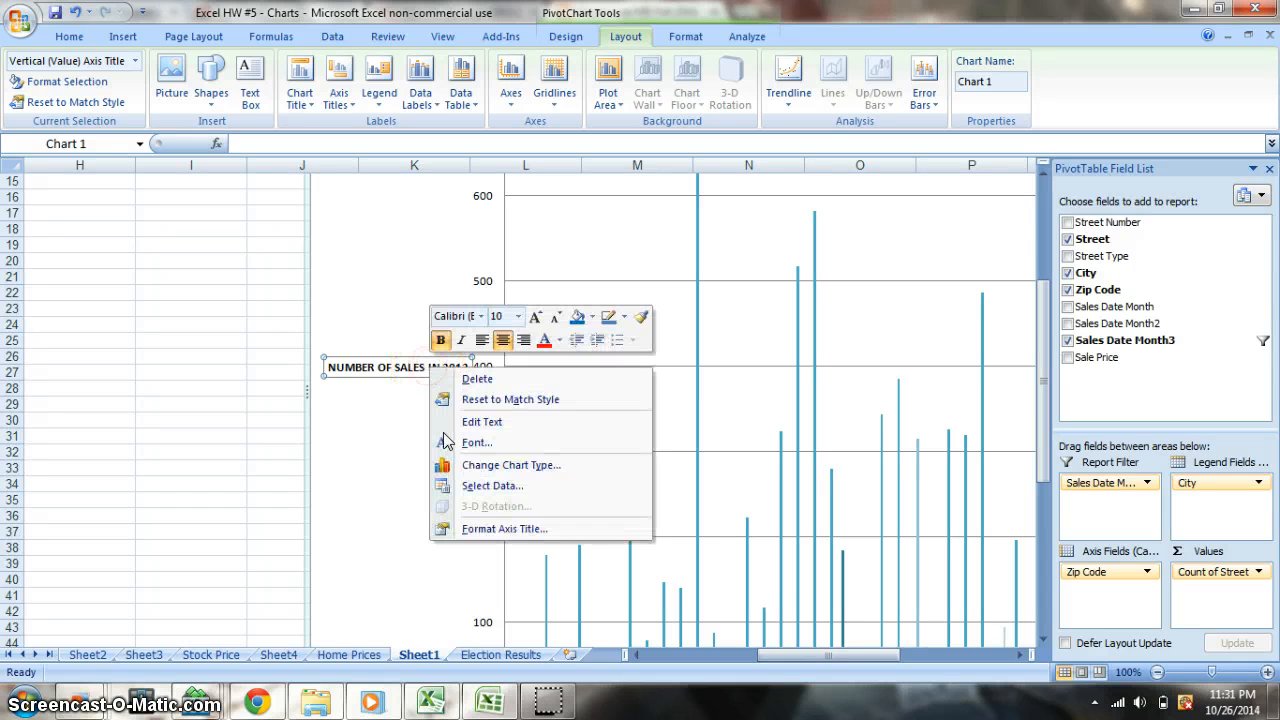
click(472, 527)
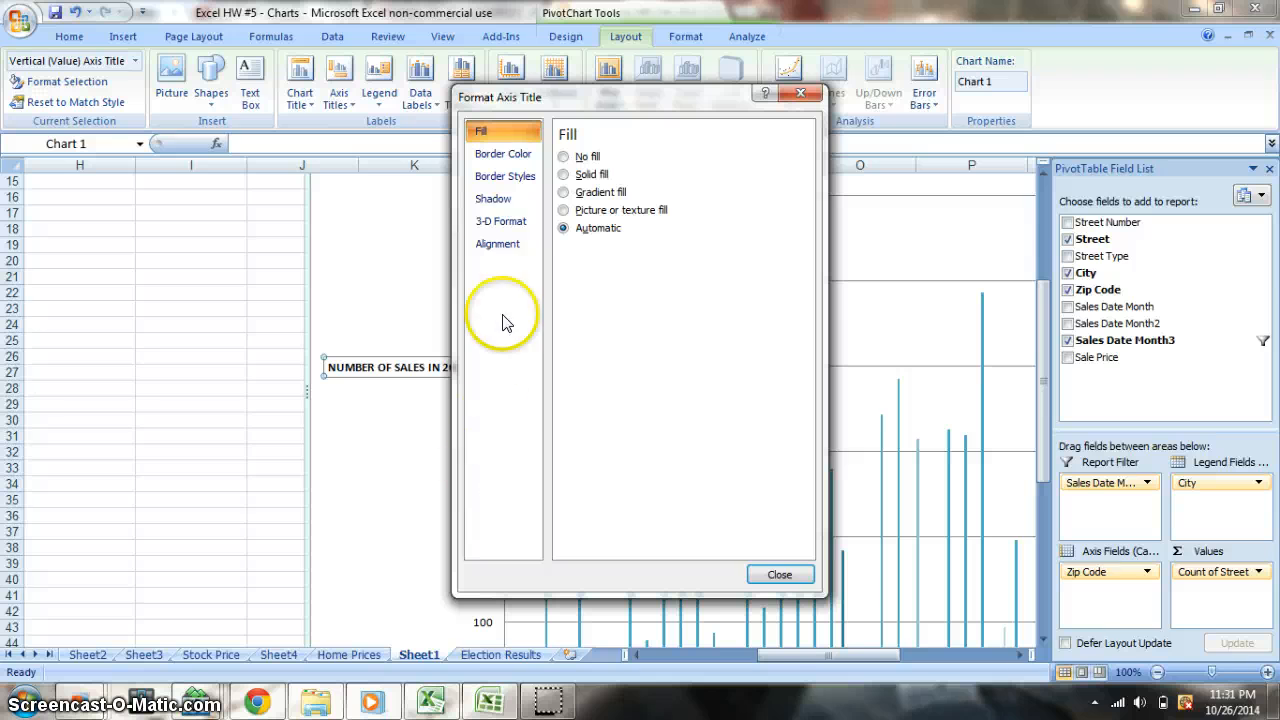
click(492, 243)
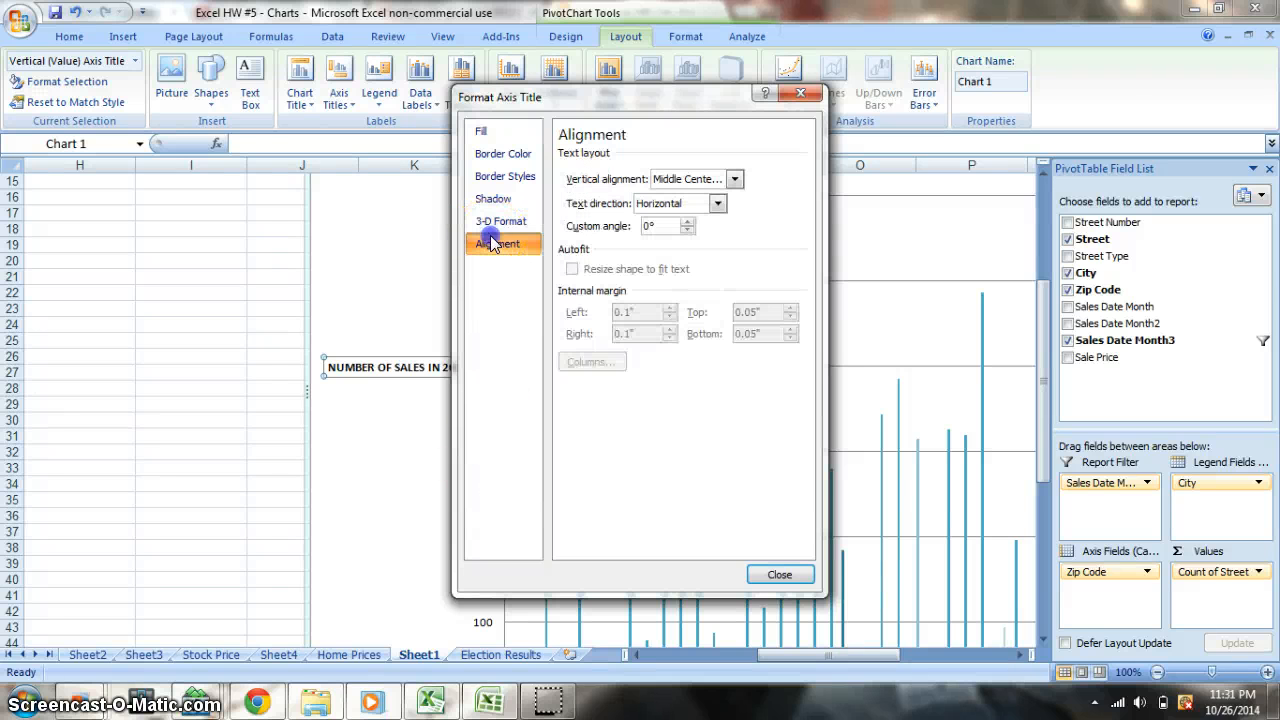
click(717, 203)
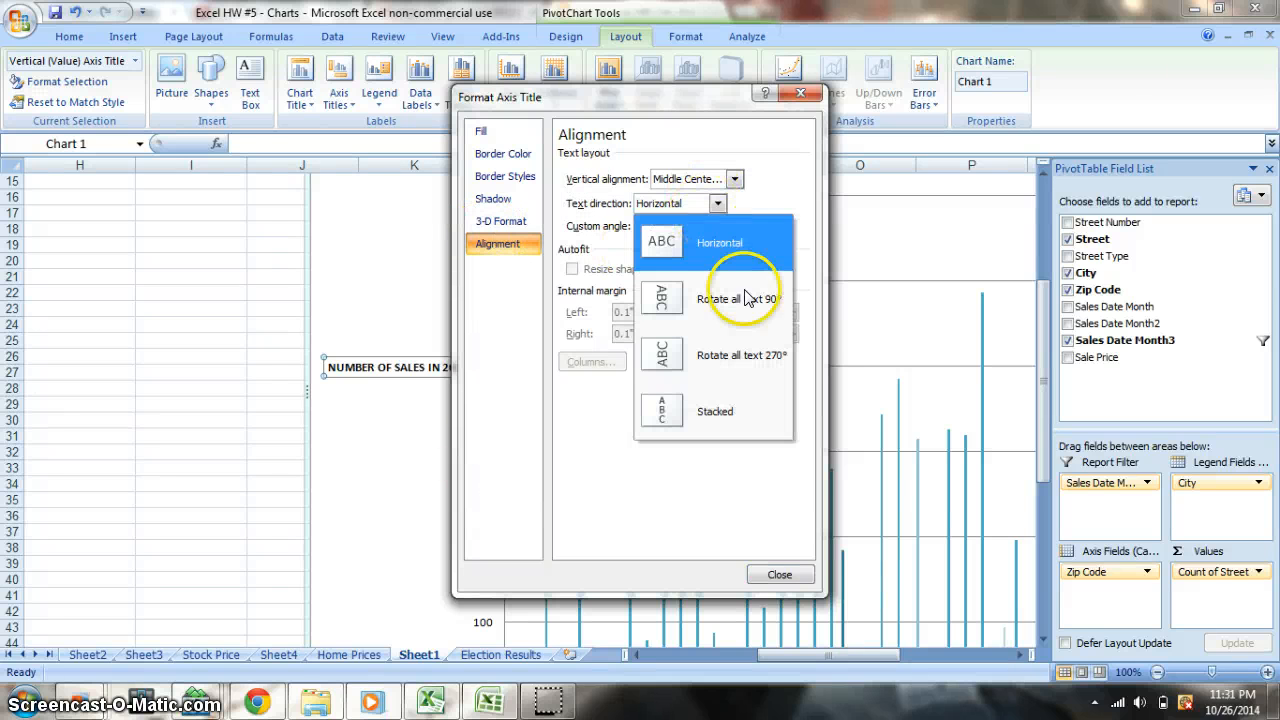
click(749, 355)
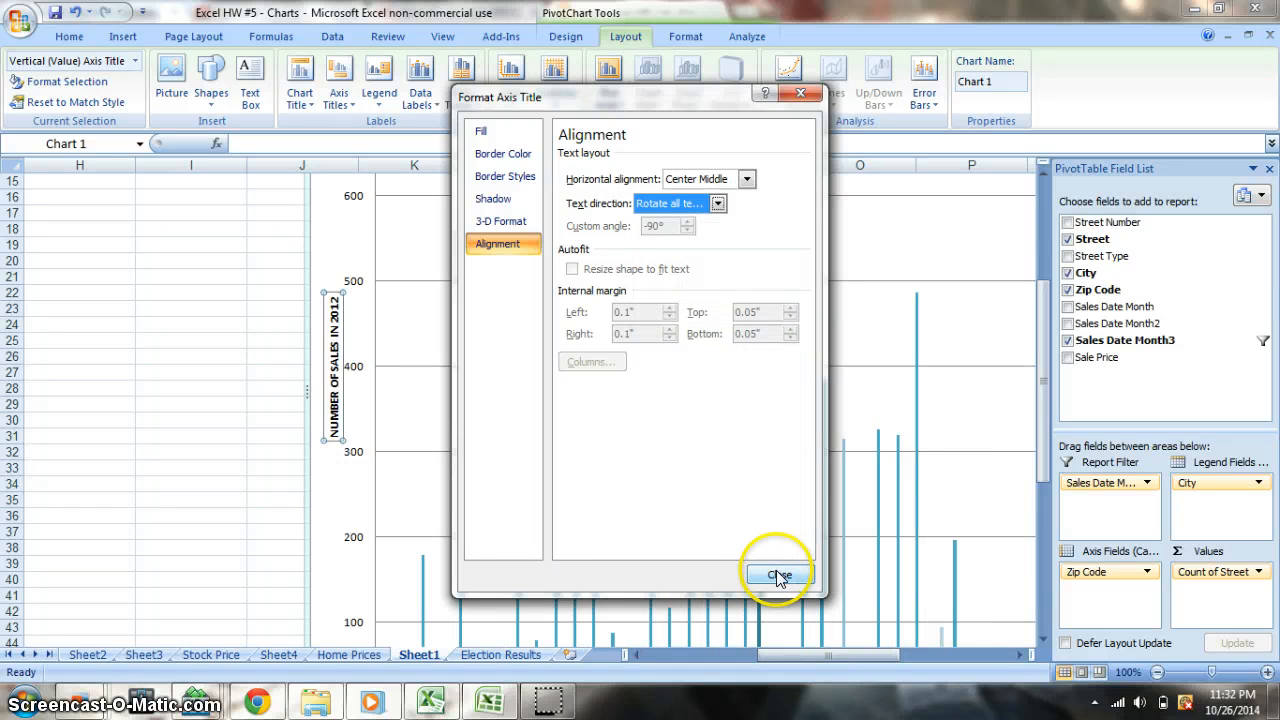
click(778, 575)
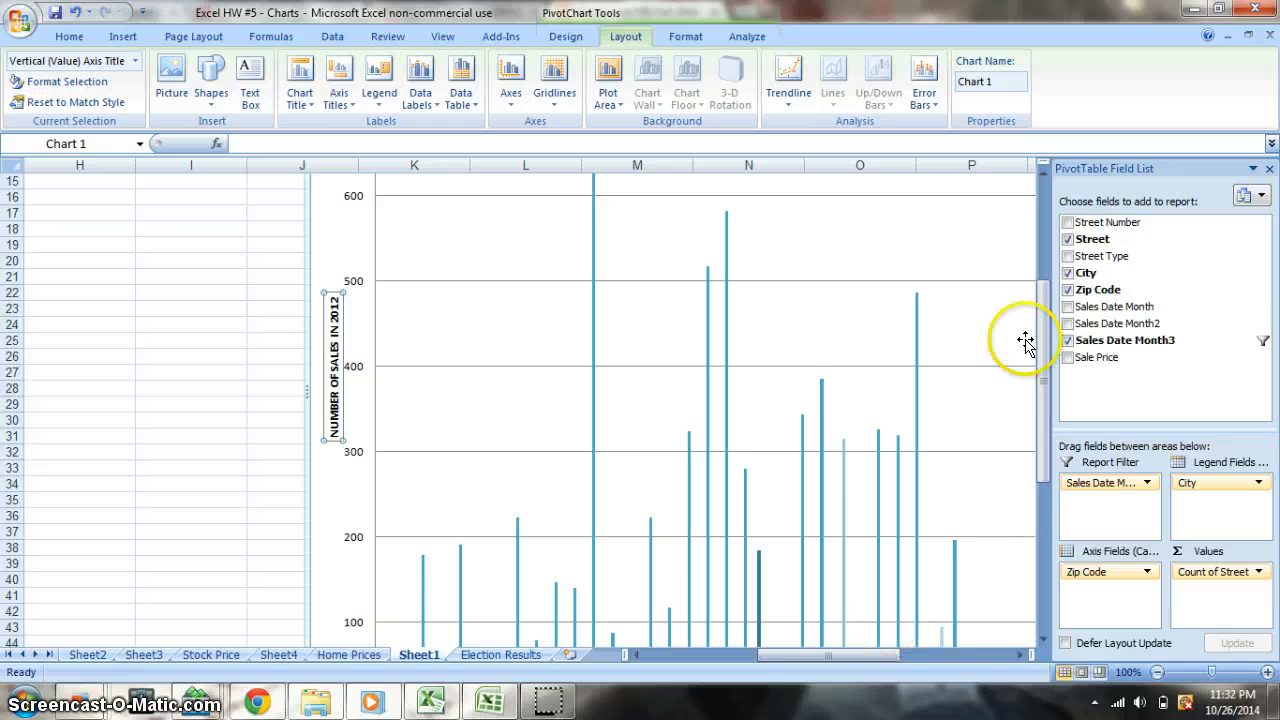
Zoom Sheet1 out to 67% and view the Sales by Zipcode chart from its title downward.
drag(1211, 672, 1197, 679)
mouse_move(1043, 444)
mouse_down()
mouse_move(1040, 425)
mouse_move(1078, 572)
mouse_move(1040, 440)
mouse_up()
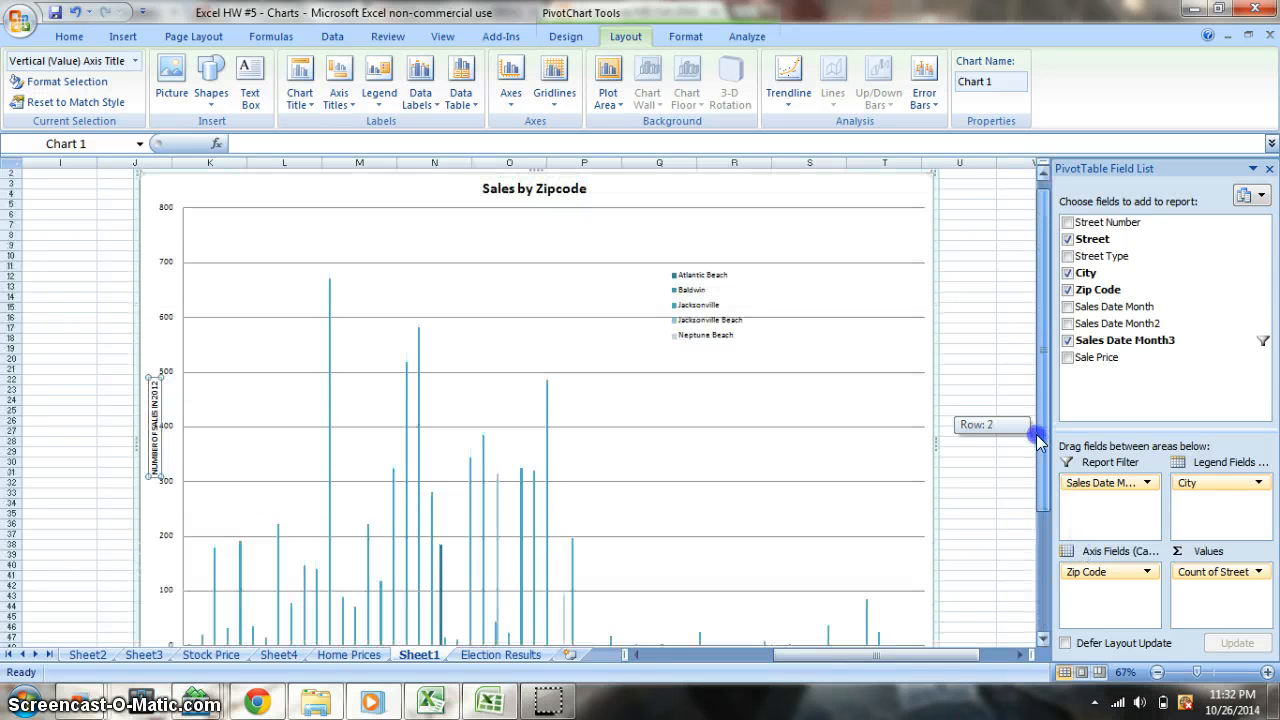
drag(1040, 443, 1040, 441)
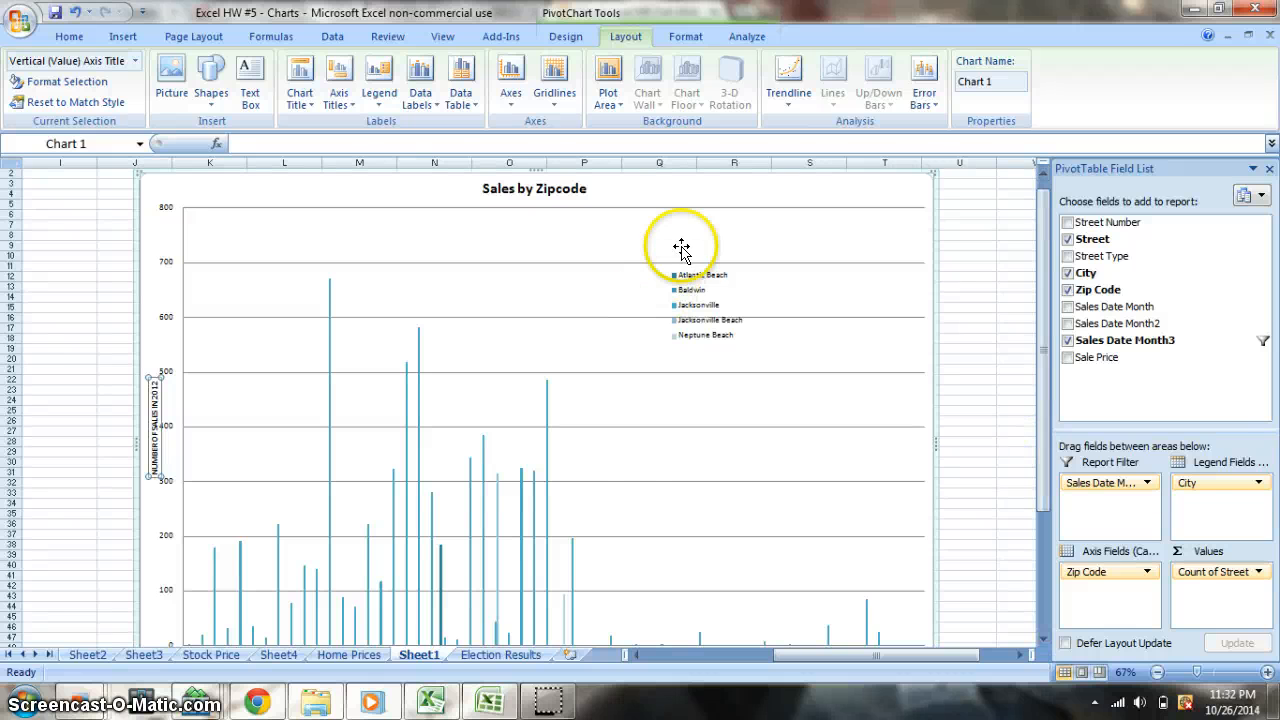
Try the red chart style on the Sales by Zipcode chart and reapply the teal style.
click(565, 38)
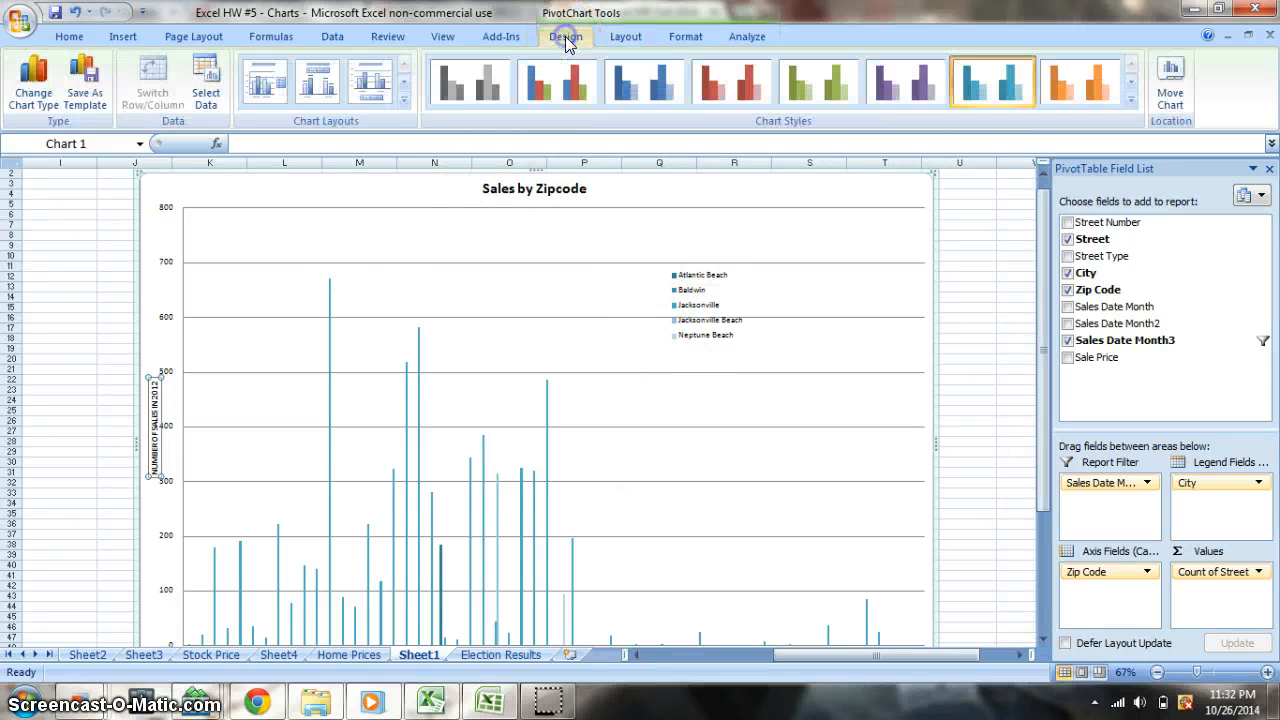
click(740, 78)
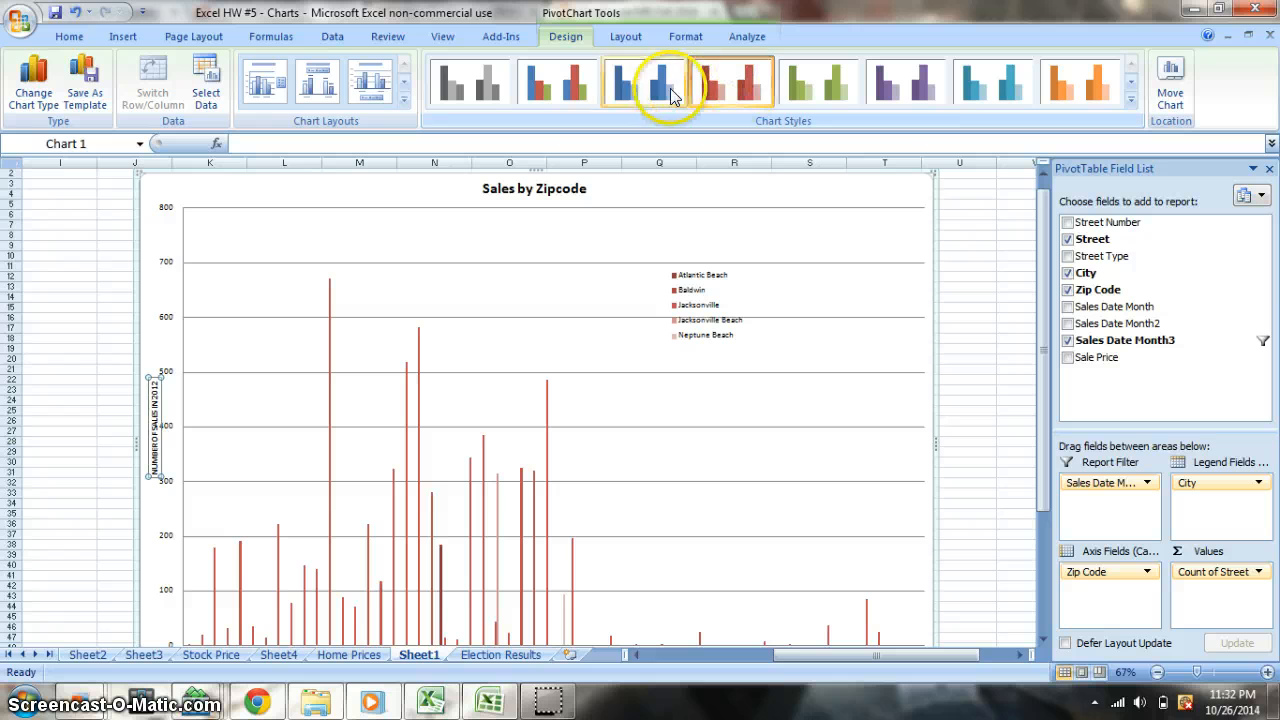
click(978, 95)
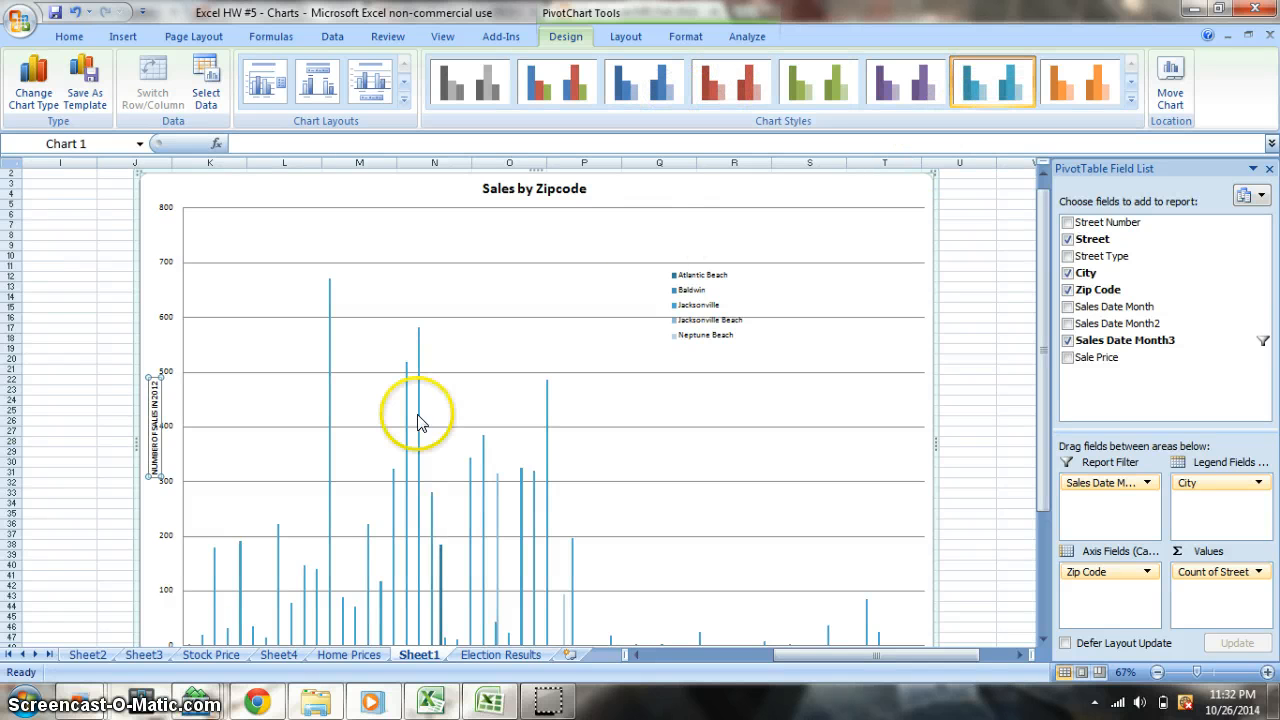
mouse_move(432, 500)
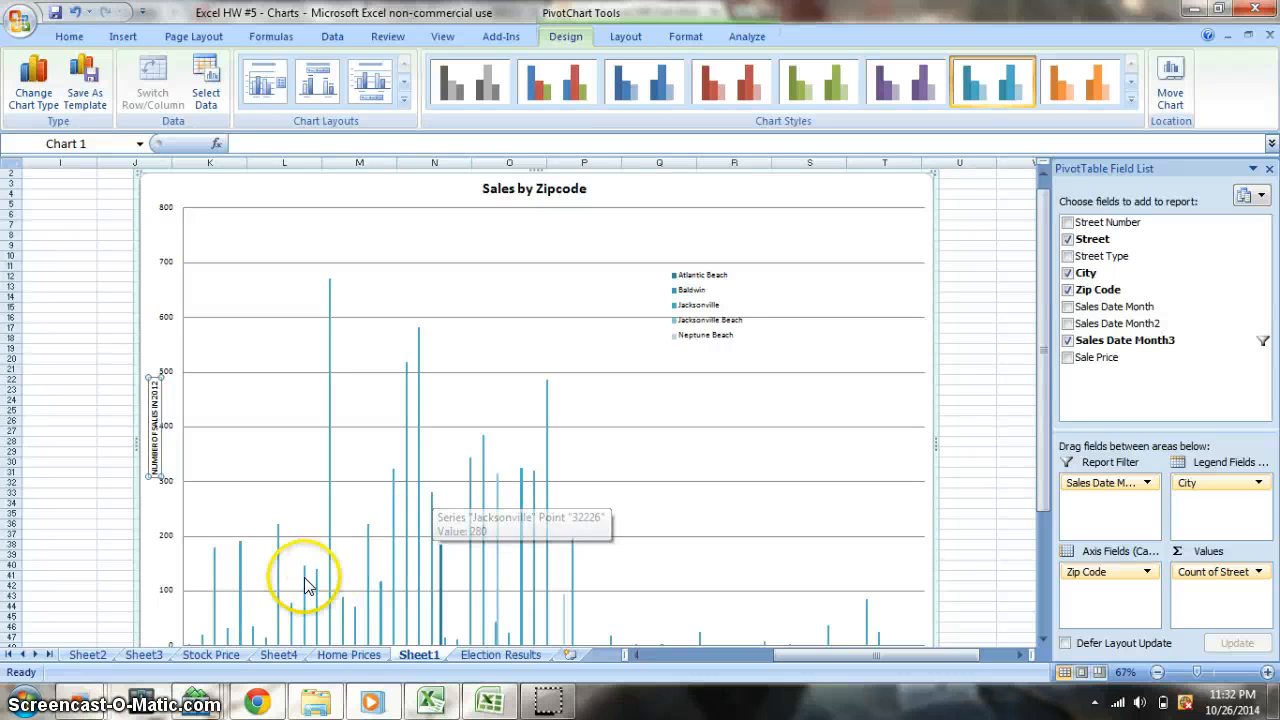
View Sheet2's DJIA Adj. Close line chart and its PivotTable at 100% zoom, down to the date axis and Grand Total row.
click(143, 655)
click(88, 655)
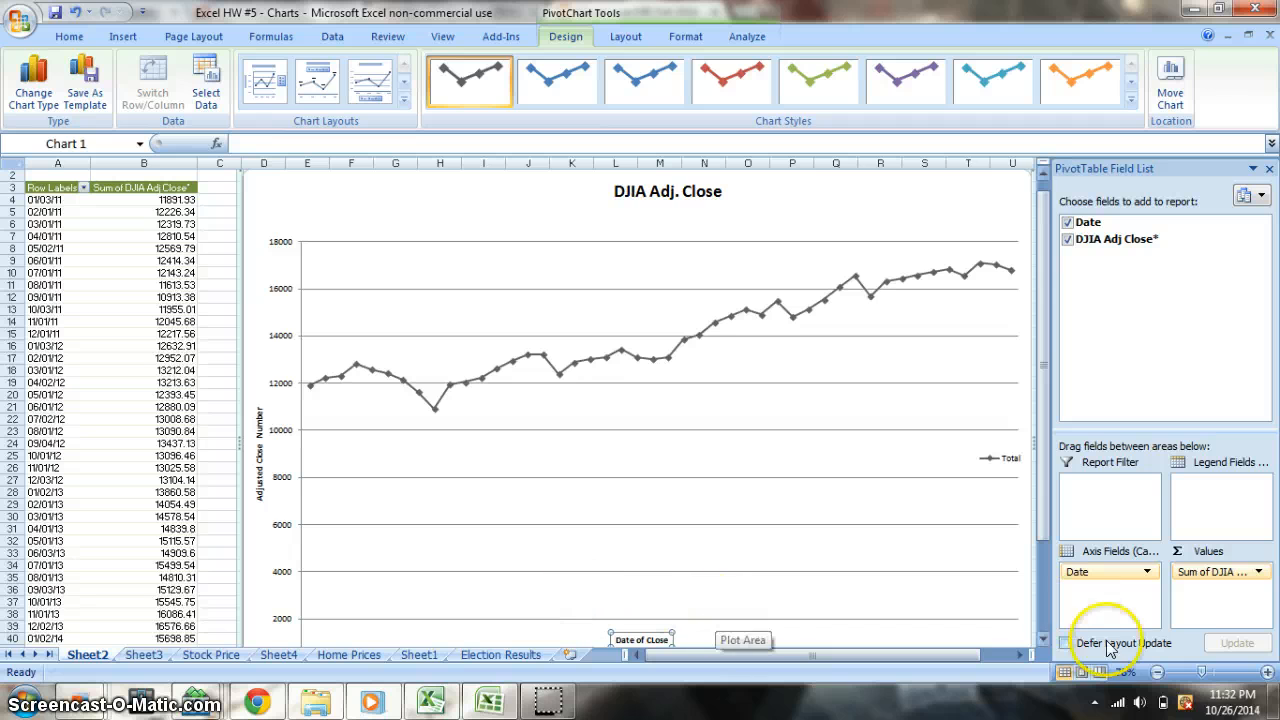
click(1208, 672)
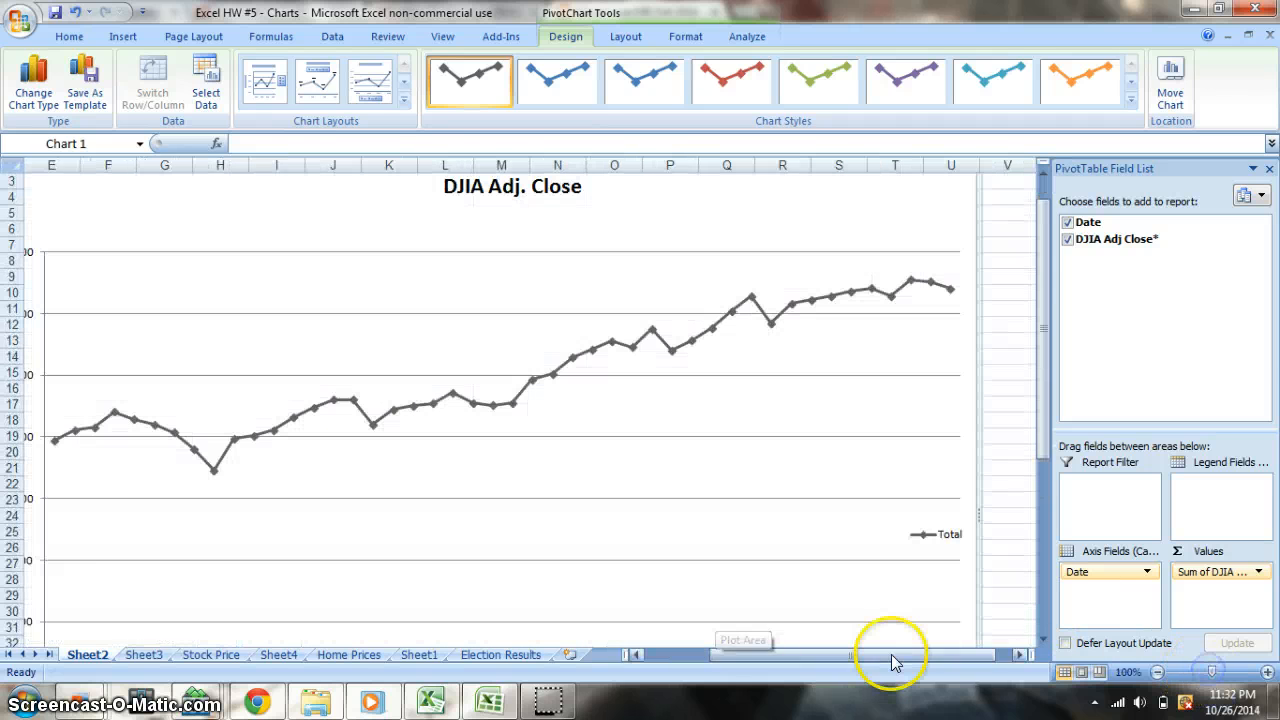
click(665, 650)
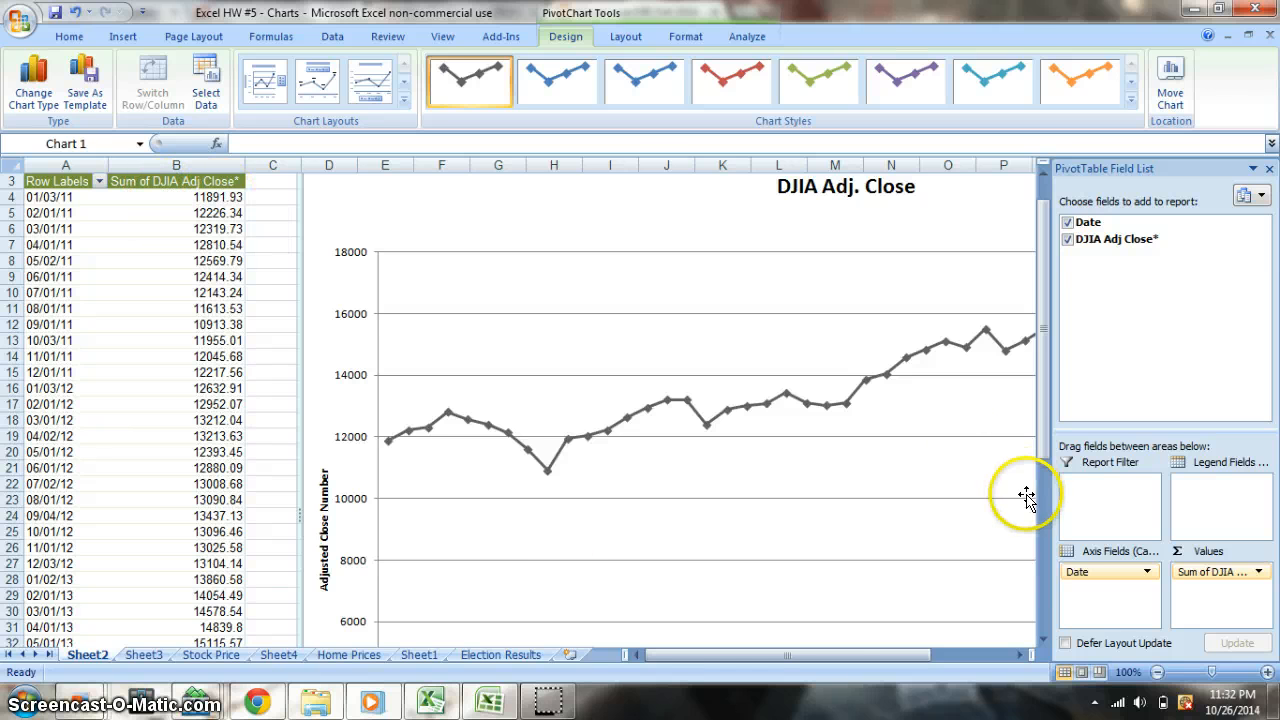
click(1040, 530)
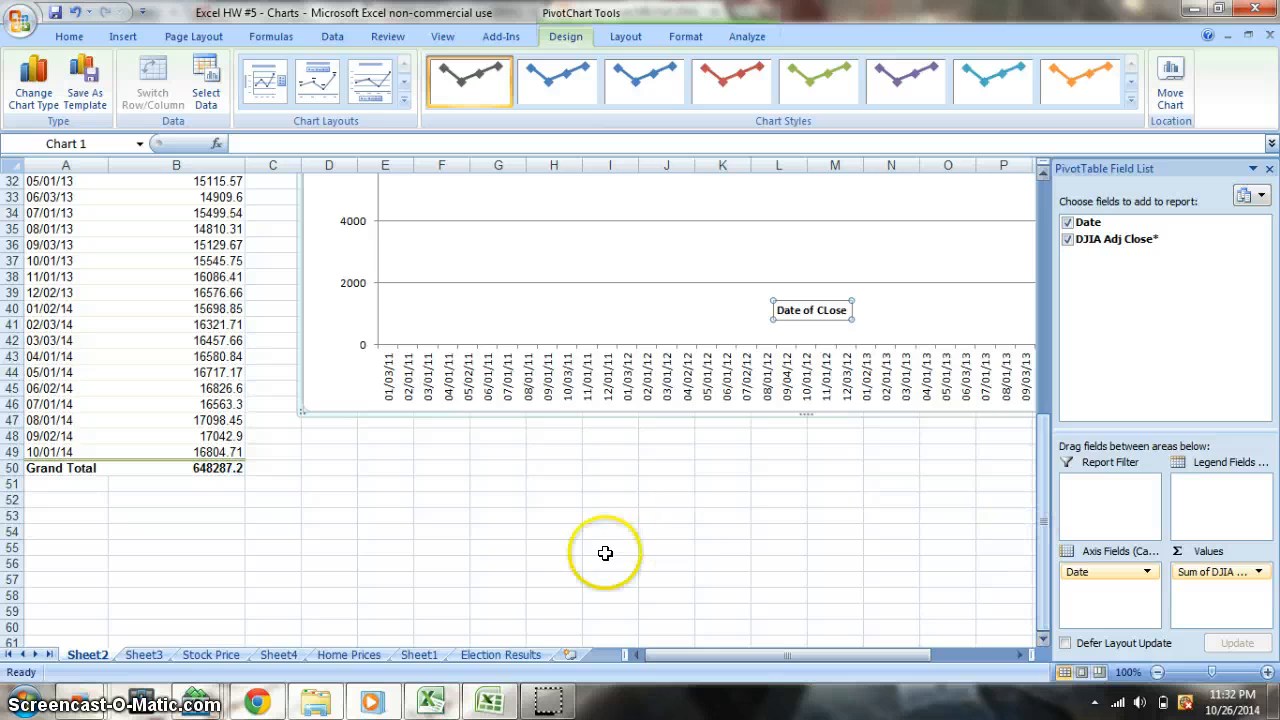
Switch to the Excel Starter workbook and format Stock Price range A1:B47 as a blue light-style table with headers.
click(470, 690)
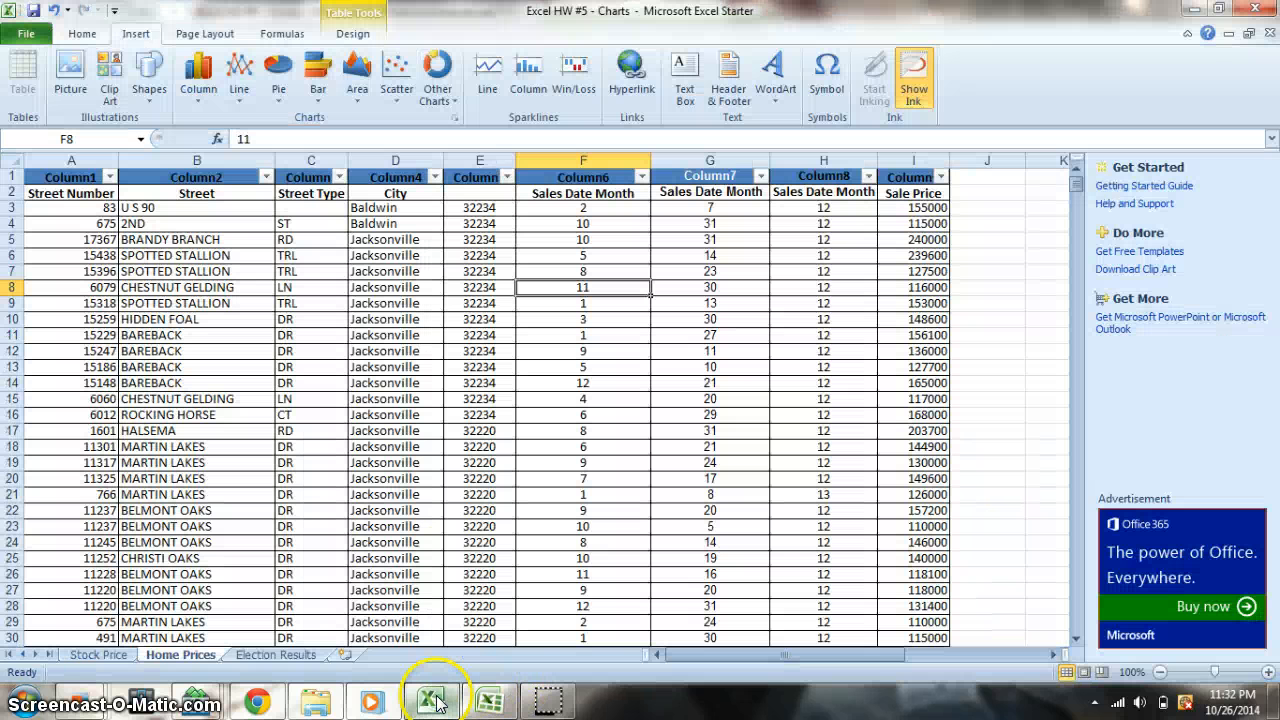
click(104, 648)
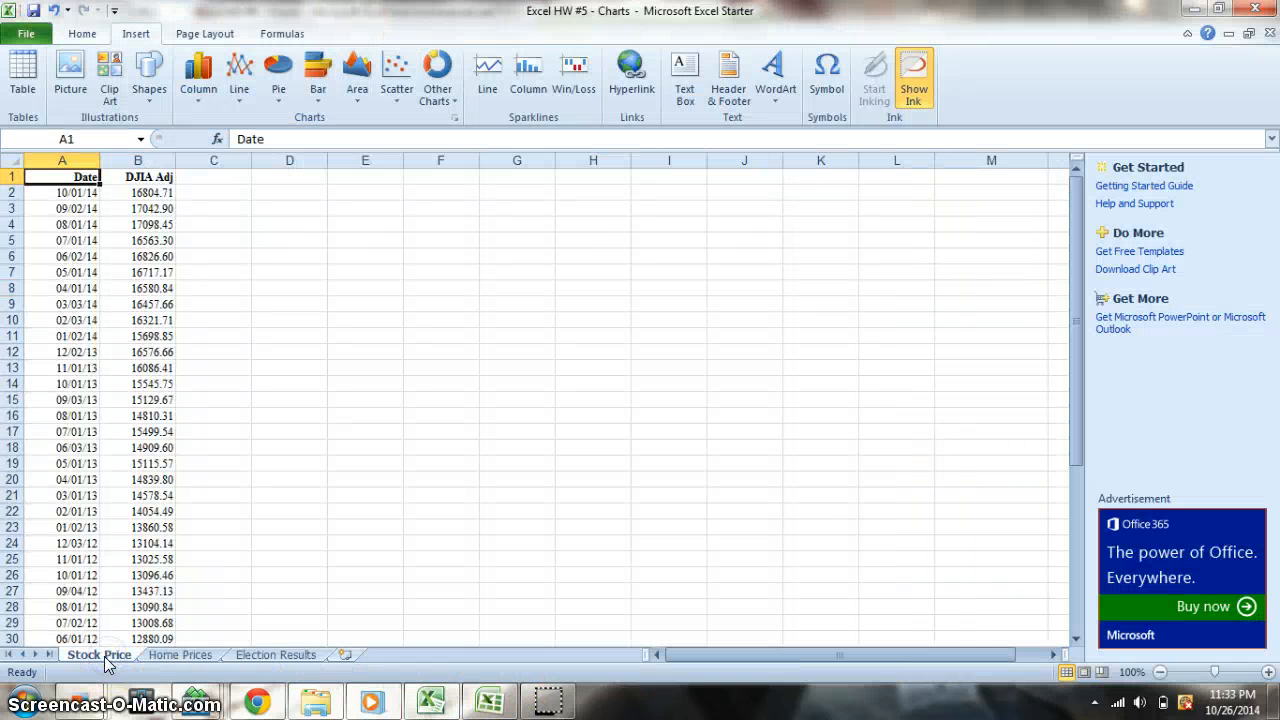
drag(1077, 448, 1067, 334)
key(ctrl+shift+Right)
key(ctrl+shift+Down)
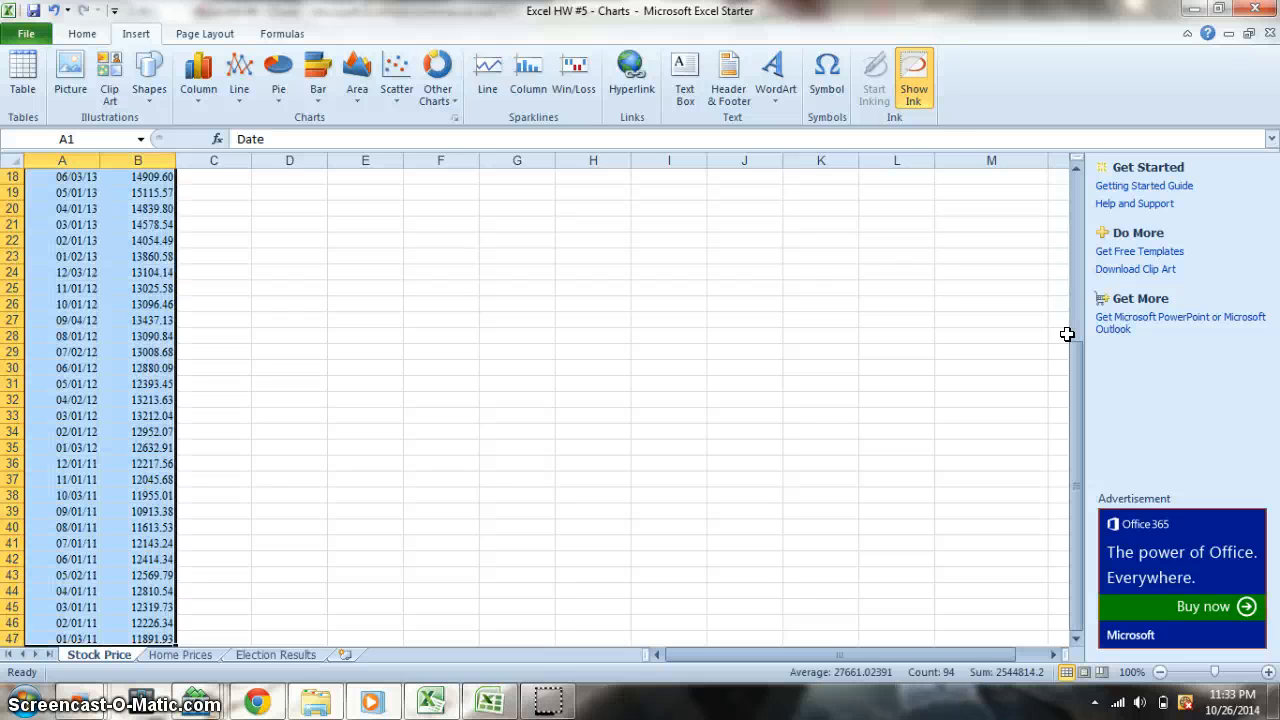
click(82, 33)
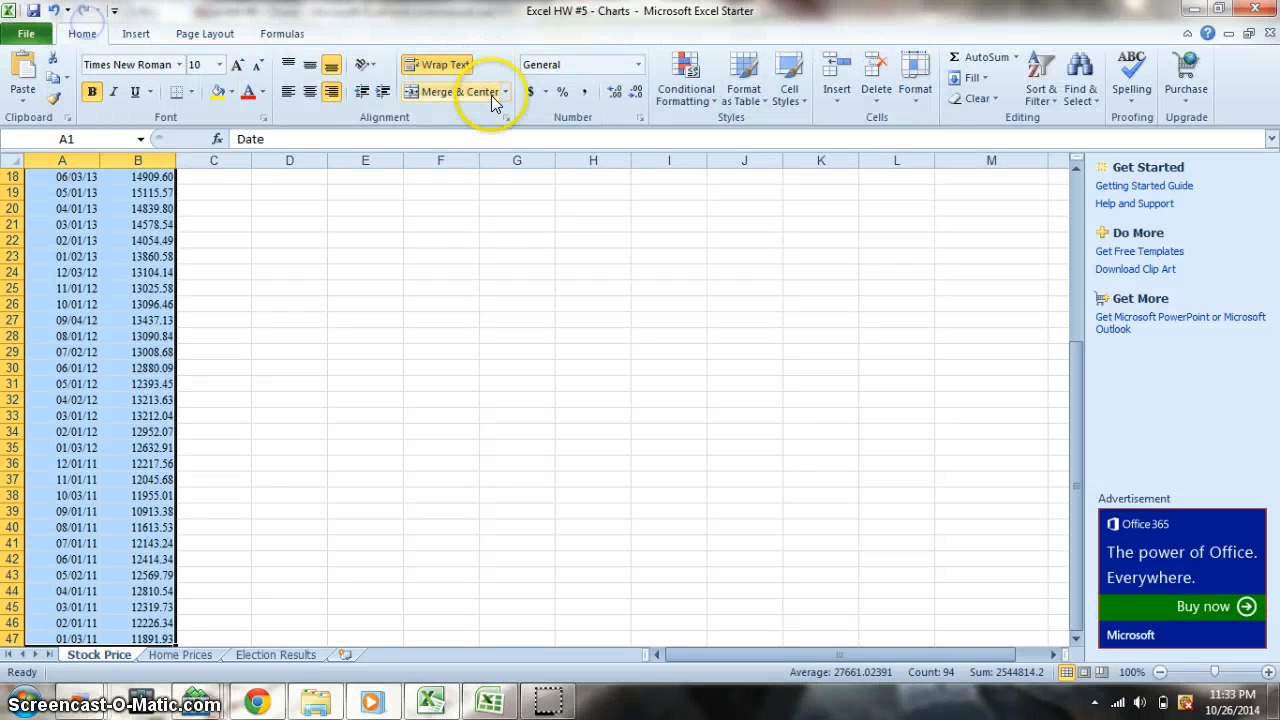
click(743, 88)
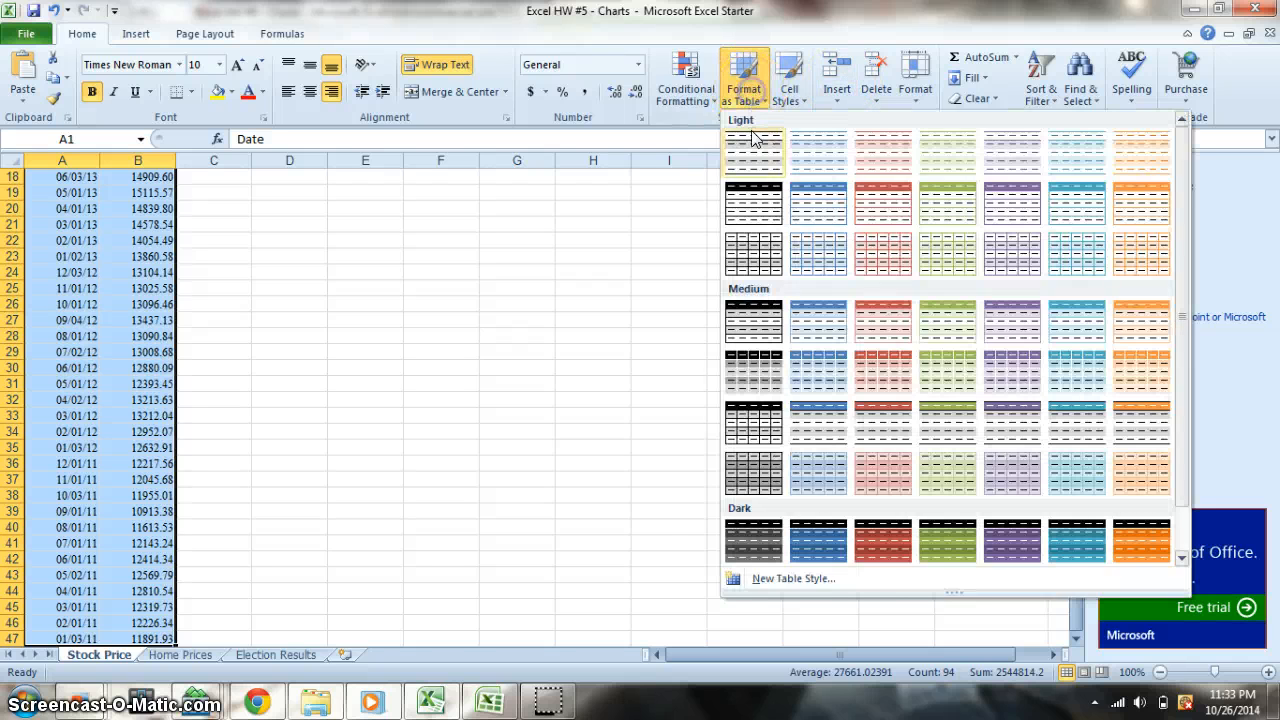
click(815, 203)
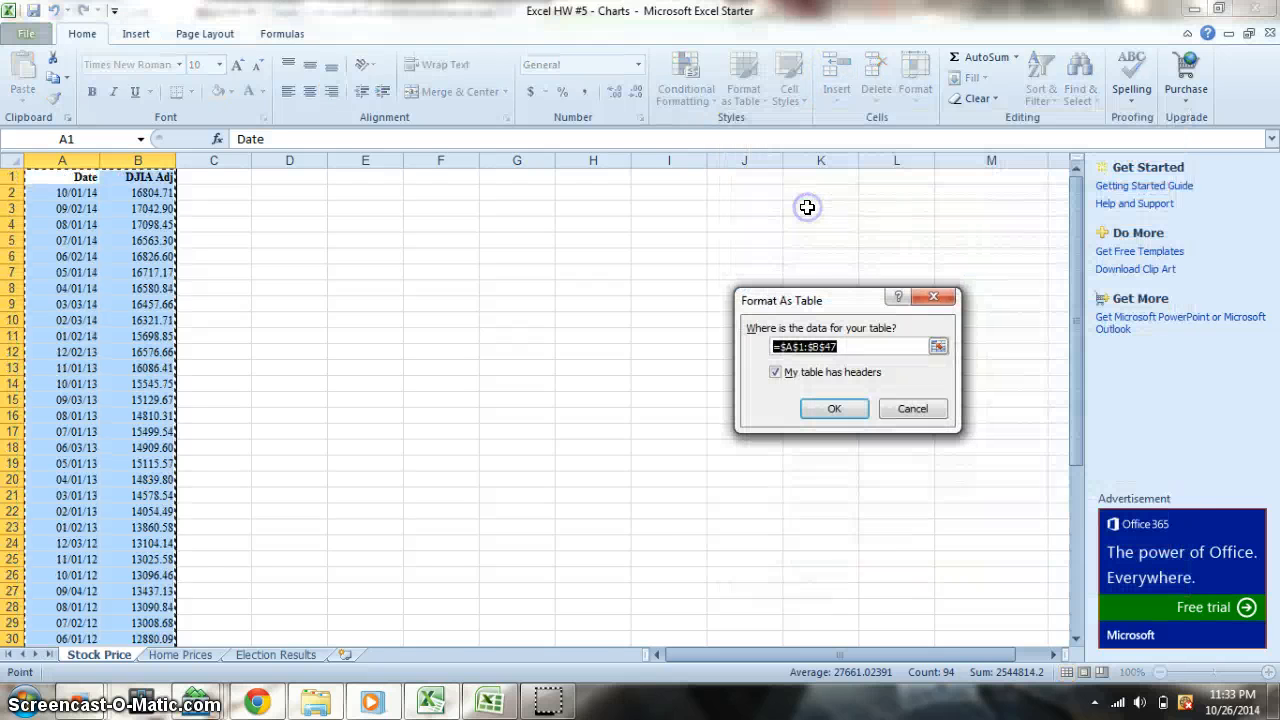
click(820, 409)
click(88, 33)
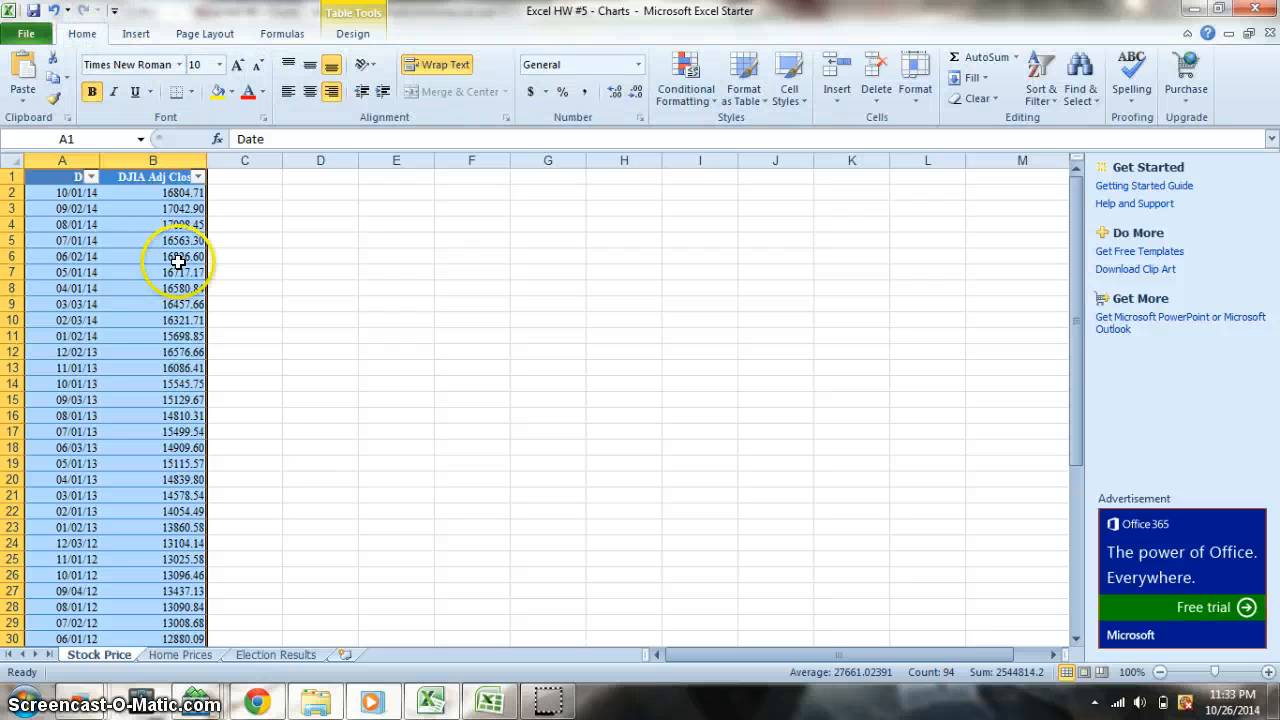
Switch back to the reference workbook and view Sheet2's DJIA PivotTable, its fields and the line chart across its full width.
click(449, 706)
click(172, 404)
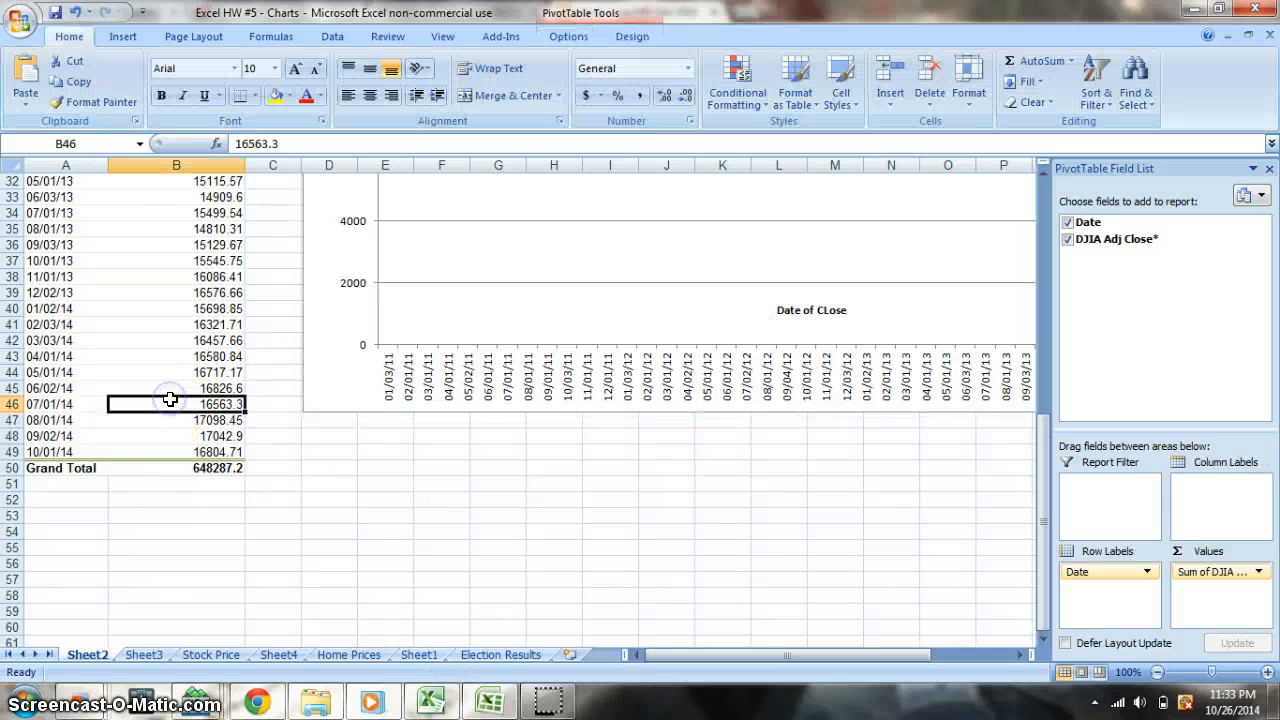
click(1088, 248)
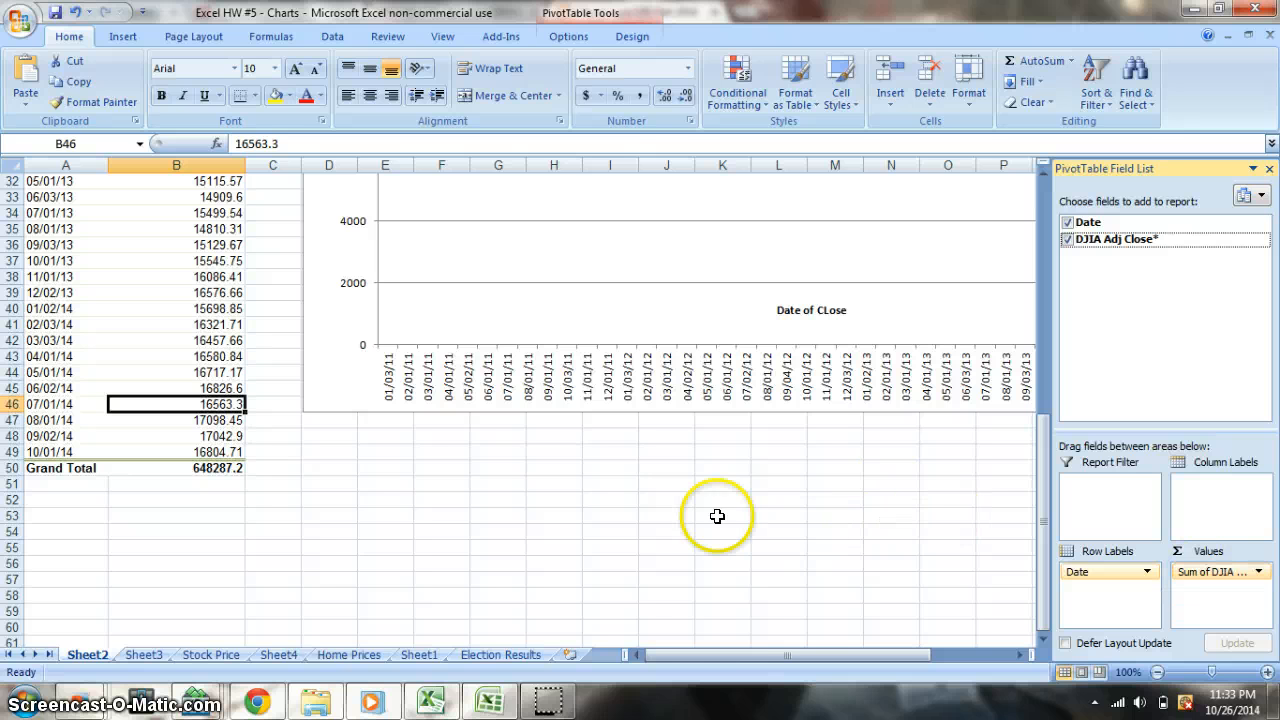
drag(728, 655, 767, 654)
drag(1040, 556, 1046, 357)
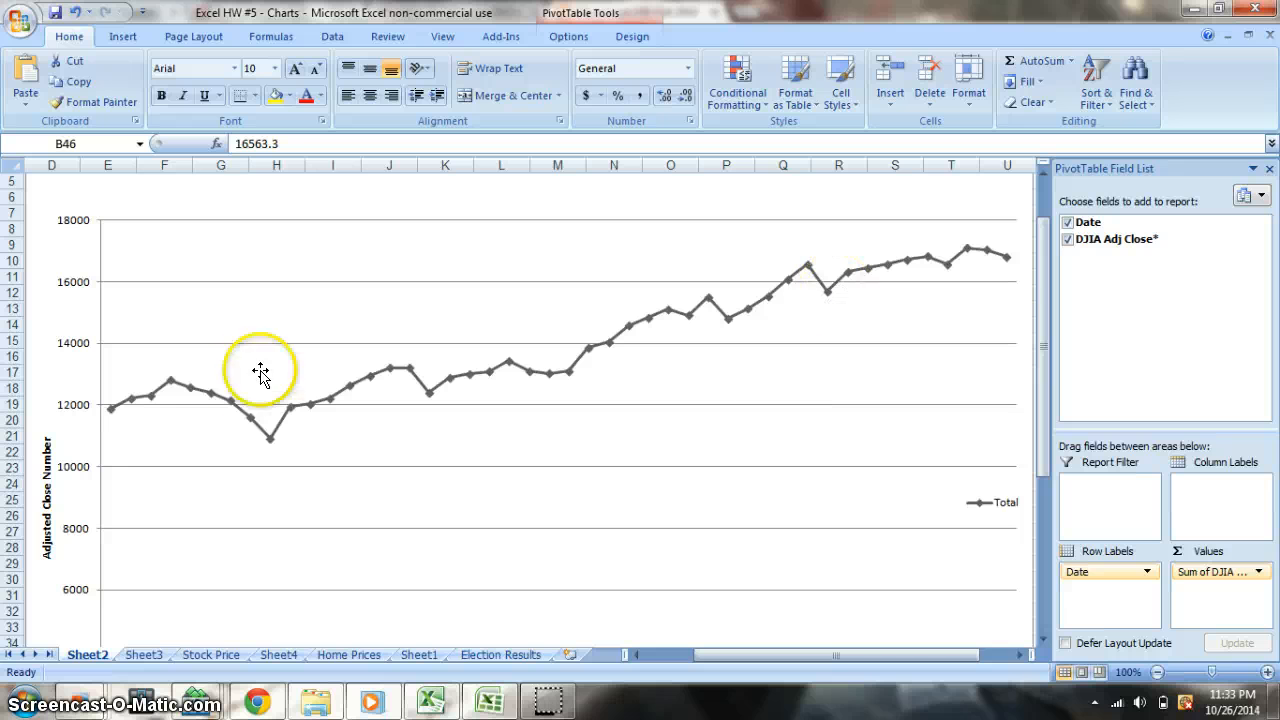
click(650, 654)
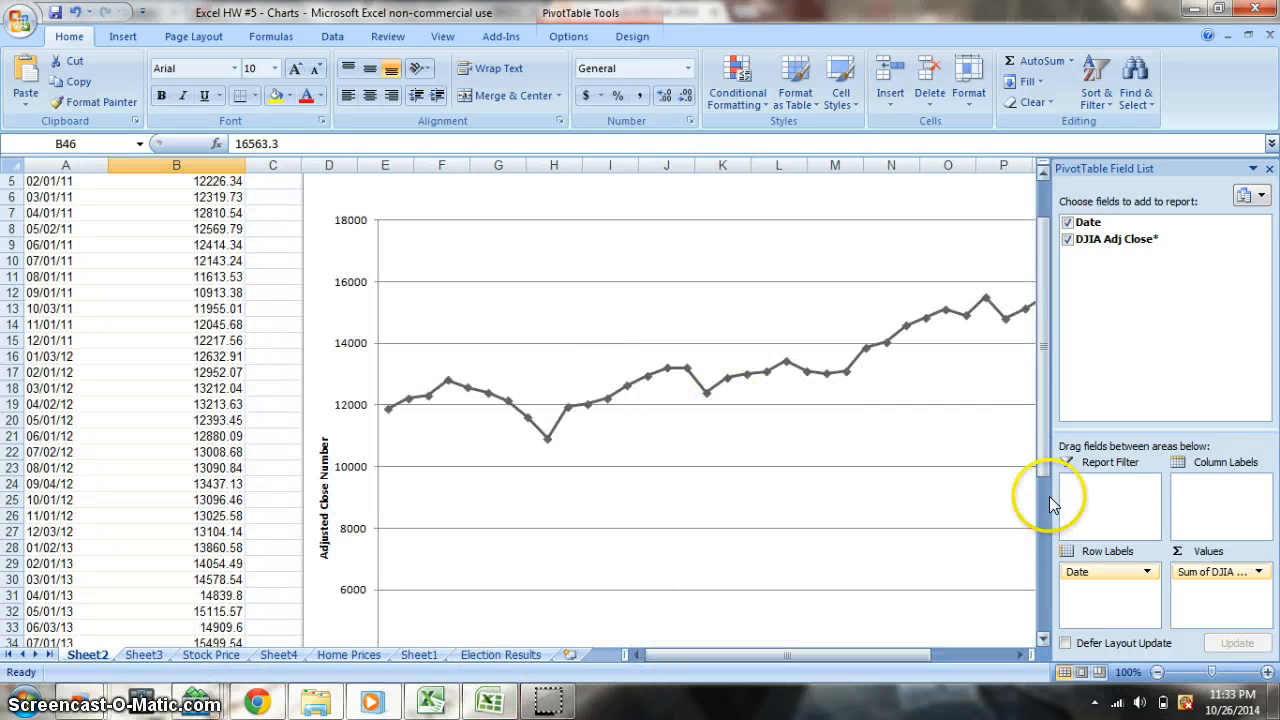
drag(1039, 392, 1045, 482)
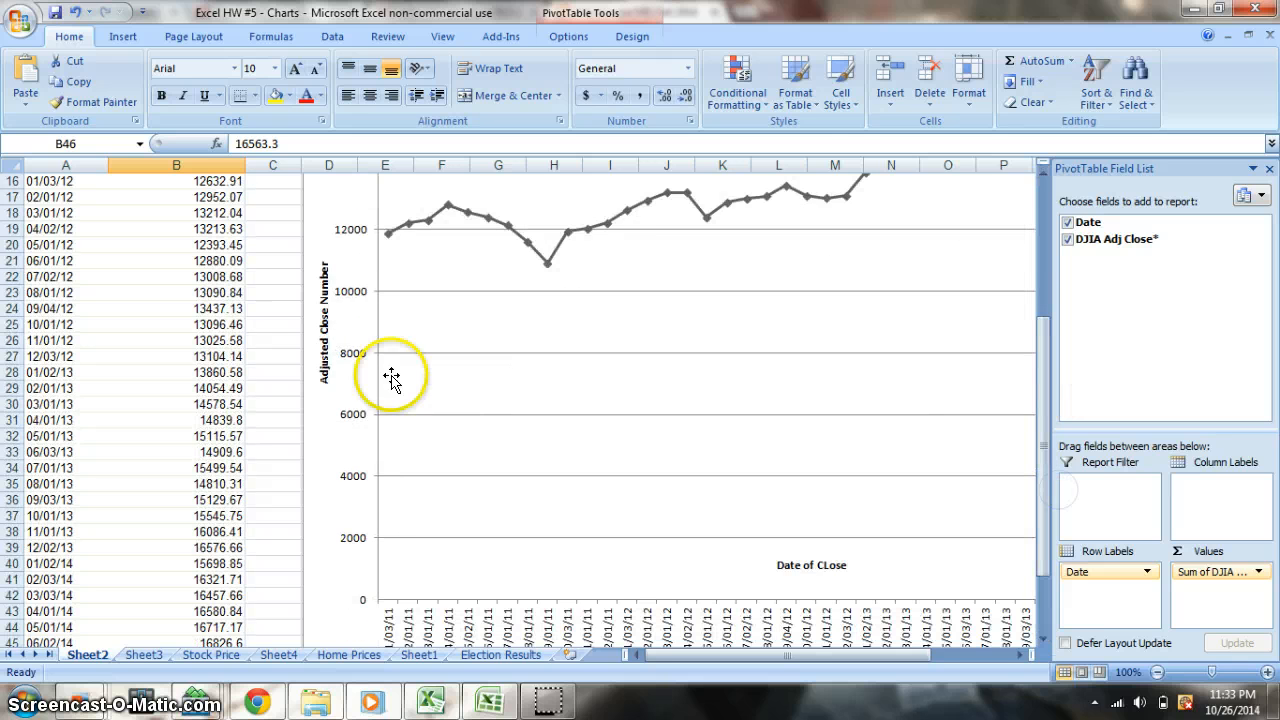
View the alignment settings of the Adjusted Close Number vertical axis title.
right_click(321, 332)
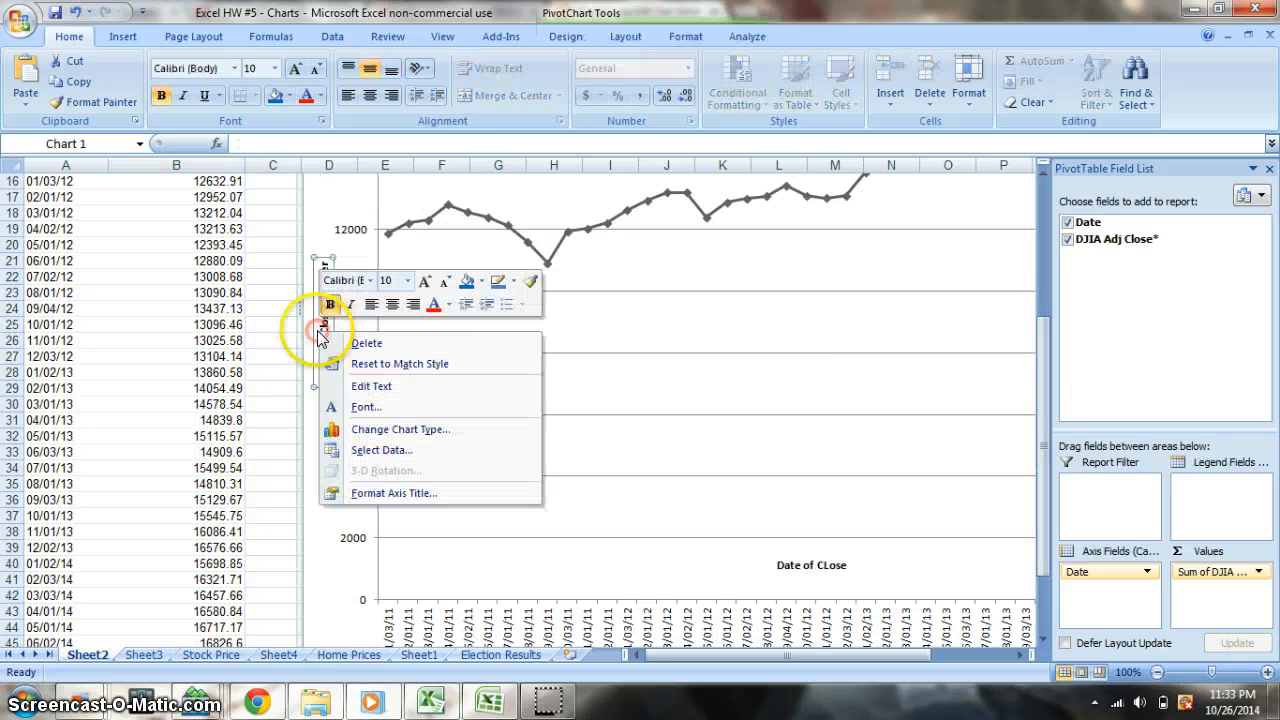
click(376, 493)
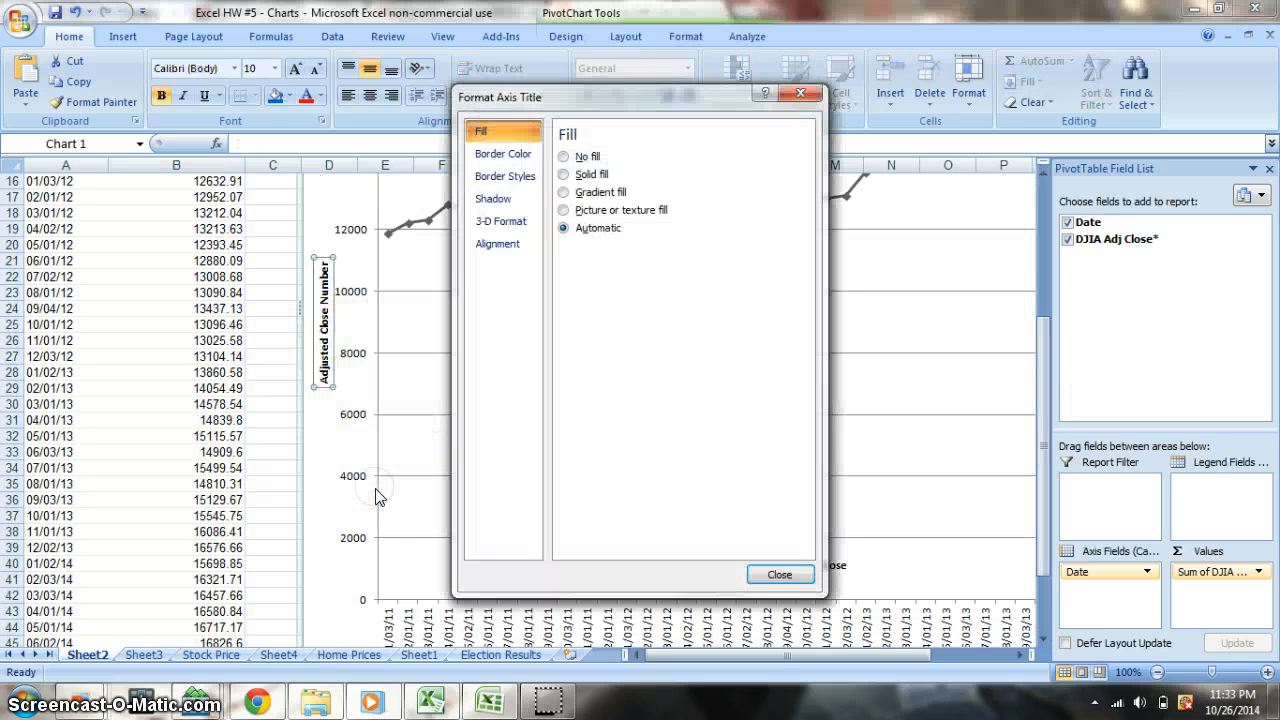
click(514, 247)
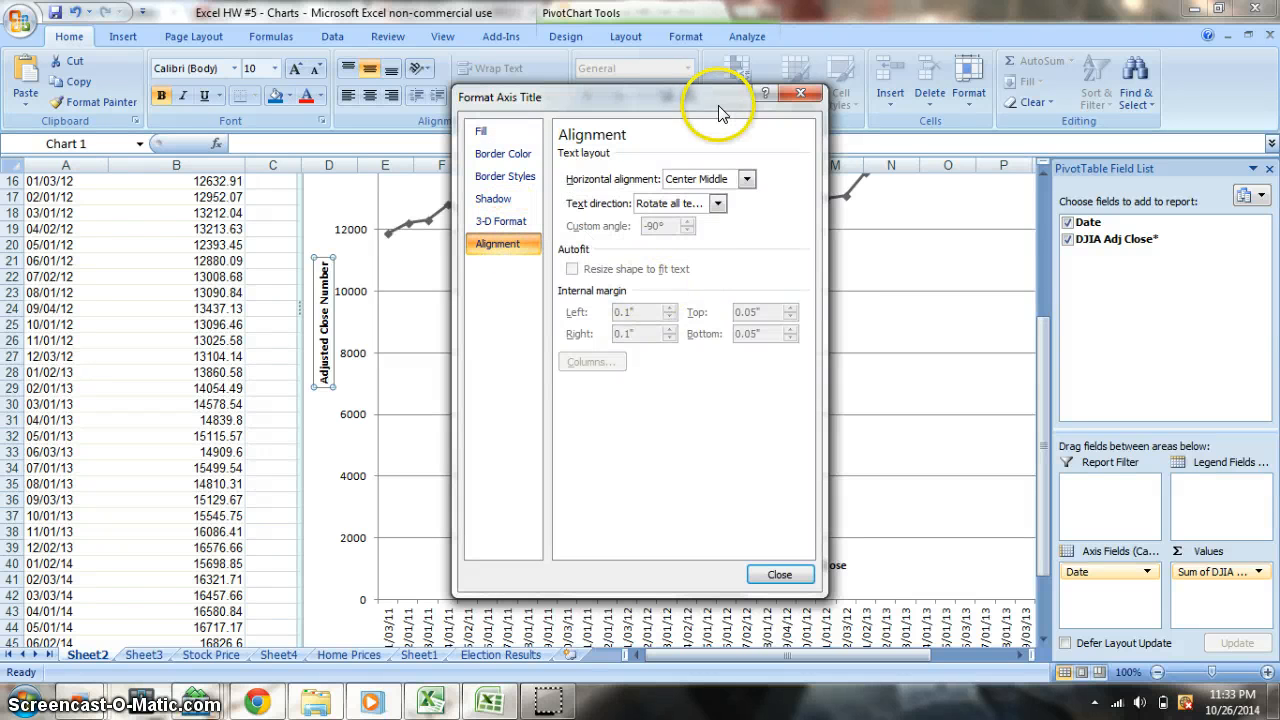
click(799, 94)
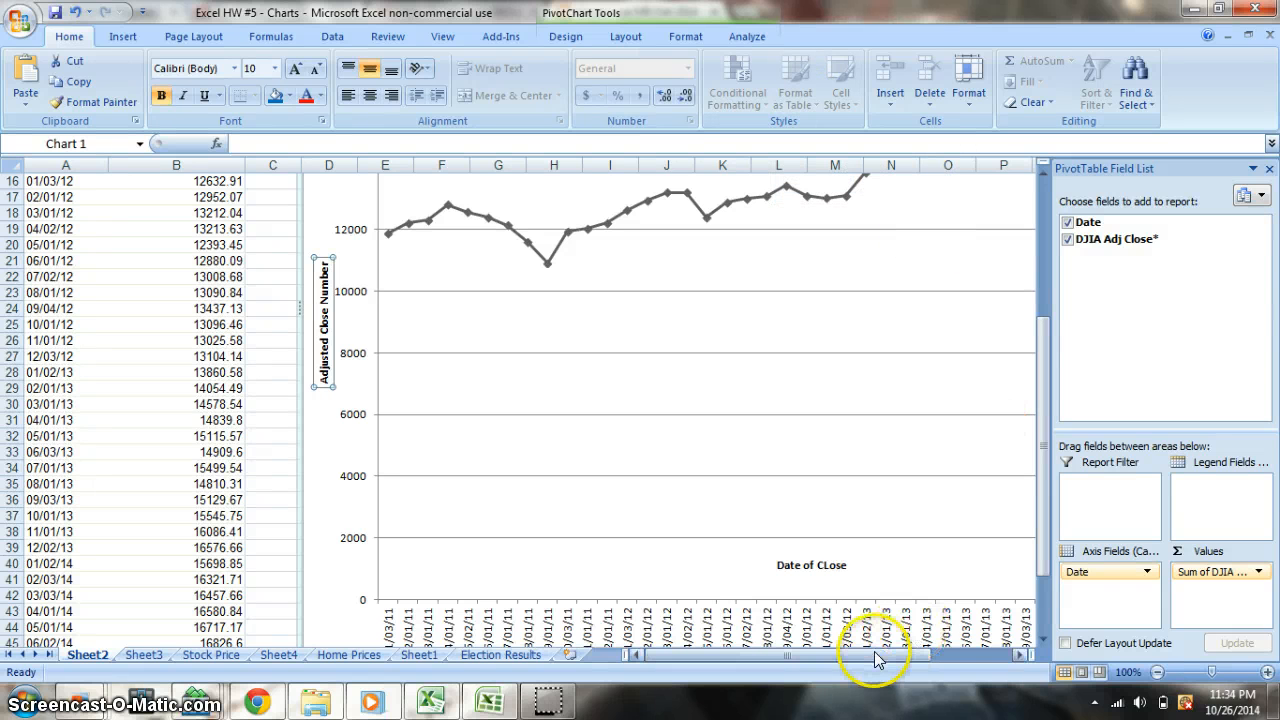
Try centered data labels on the DJIA line chart and undo them.
drag(873, 652, 838, 637)
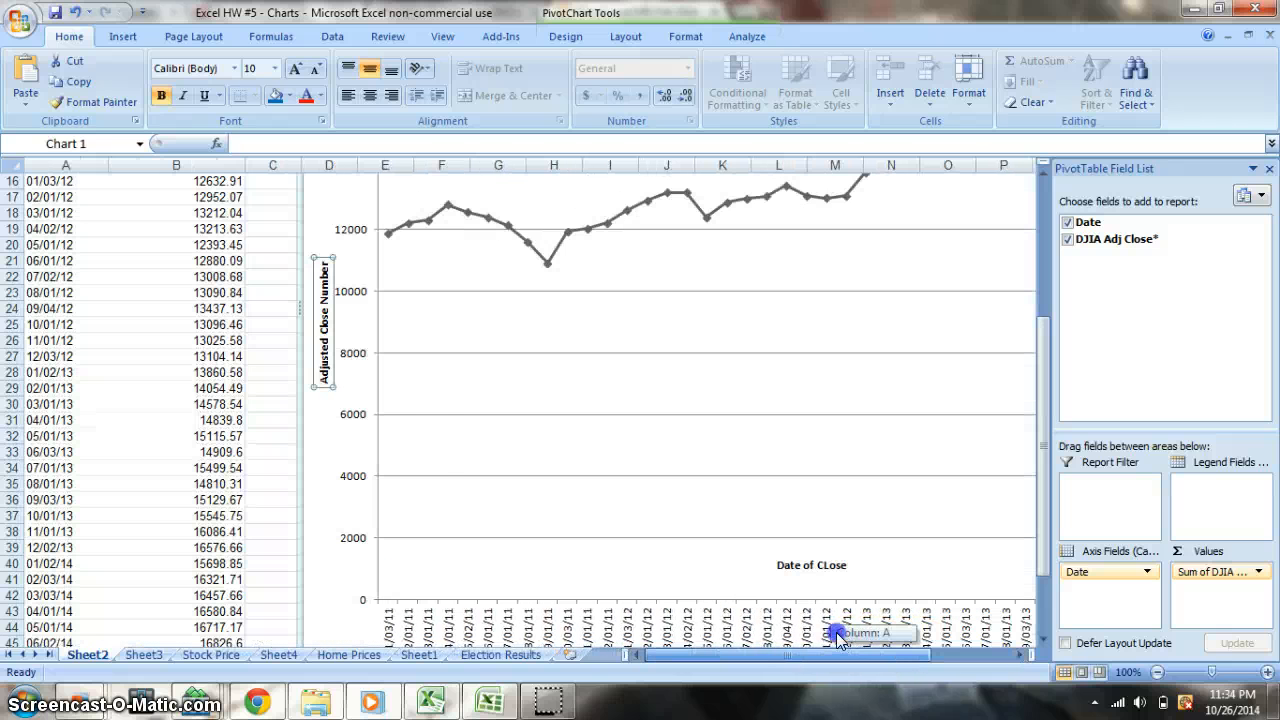
click(820, 565)
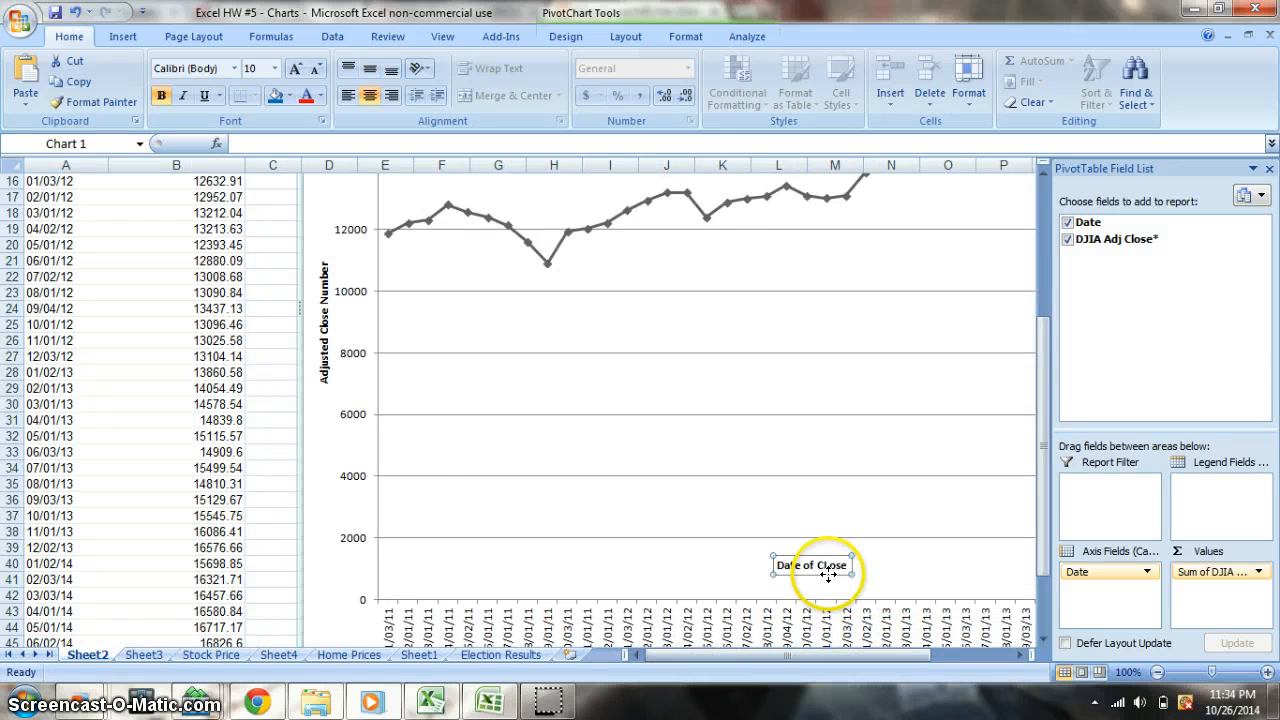
click(612, 36)
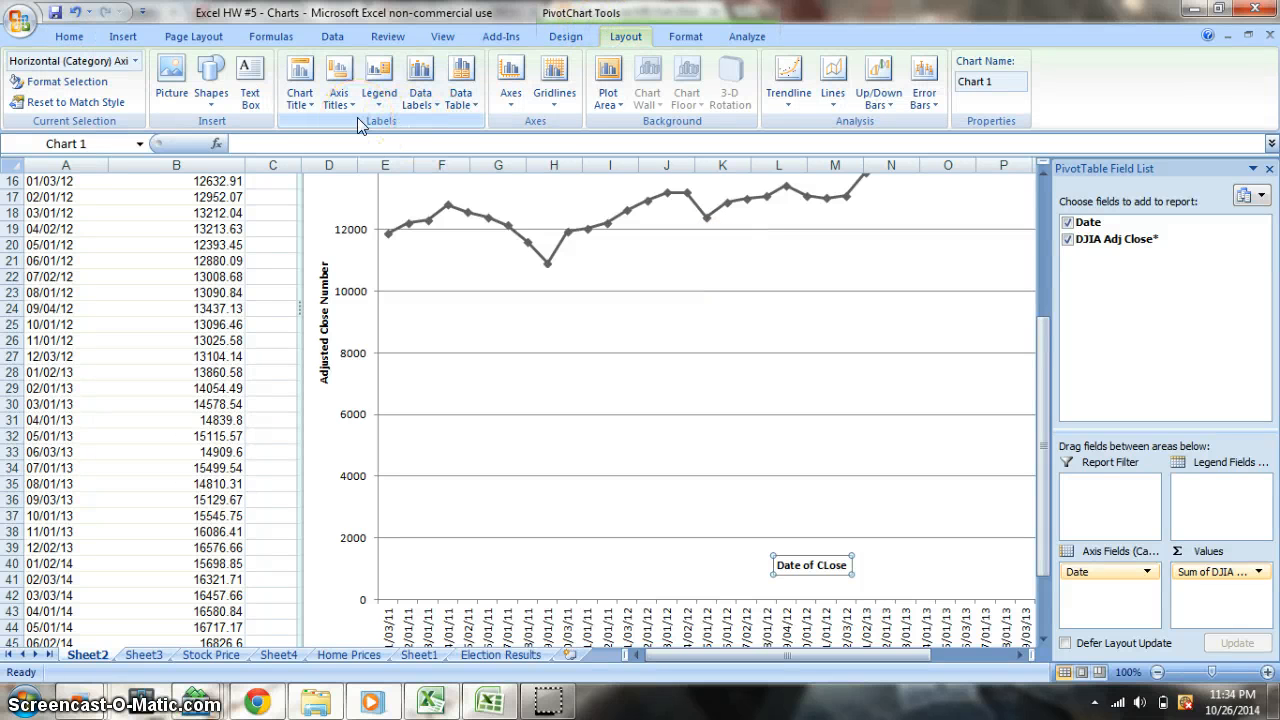
click(428, 100)
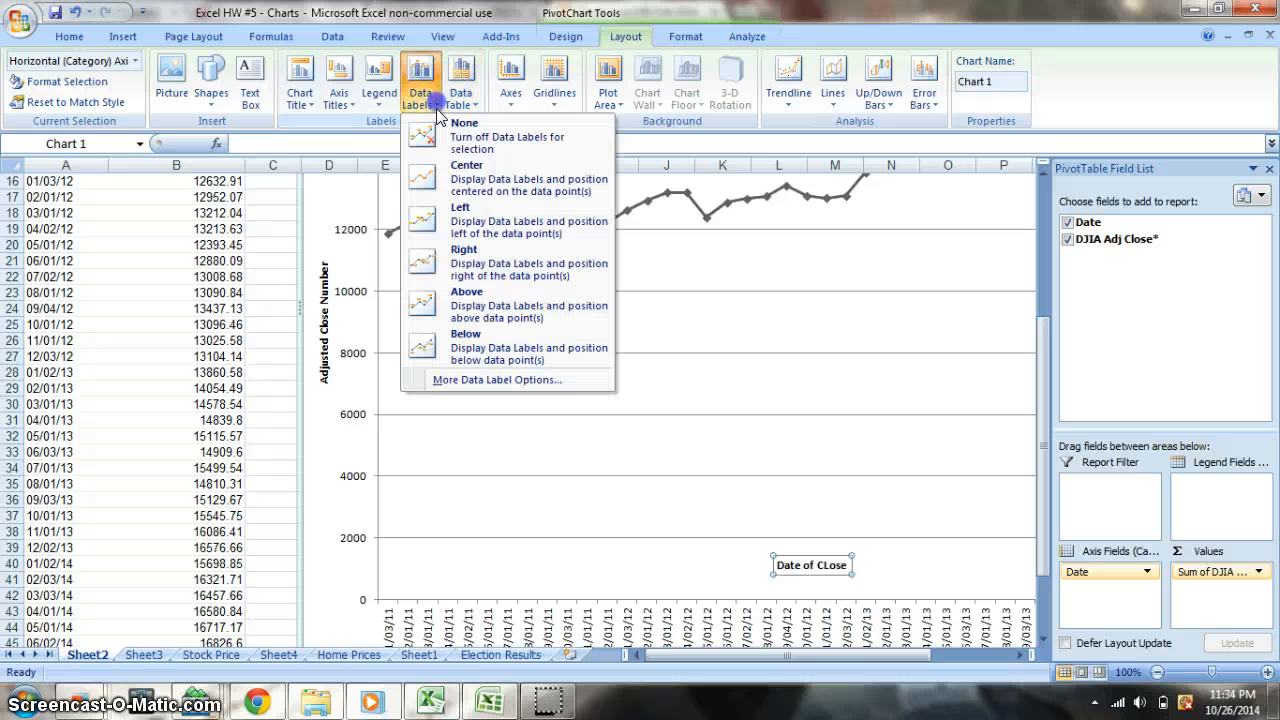
click(492, 201)
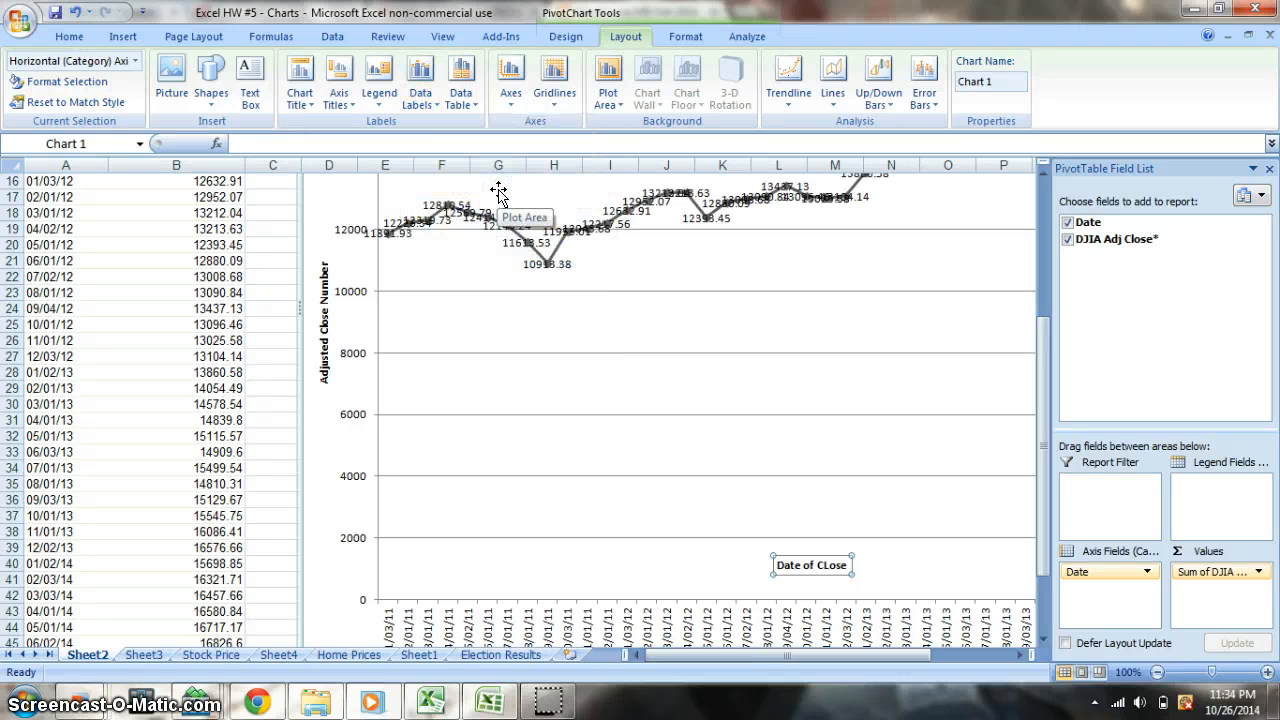
click(517, 152)
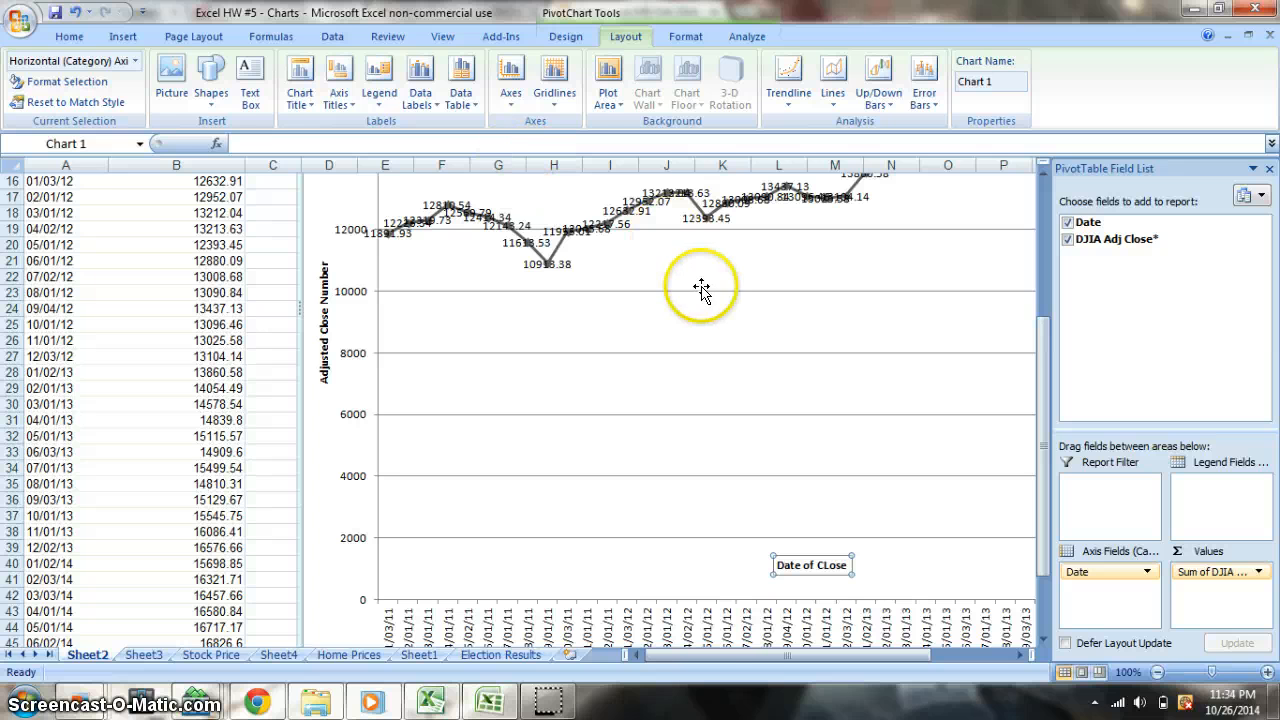
click(78, 13)
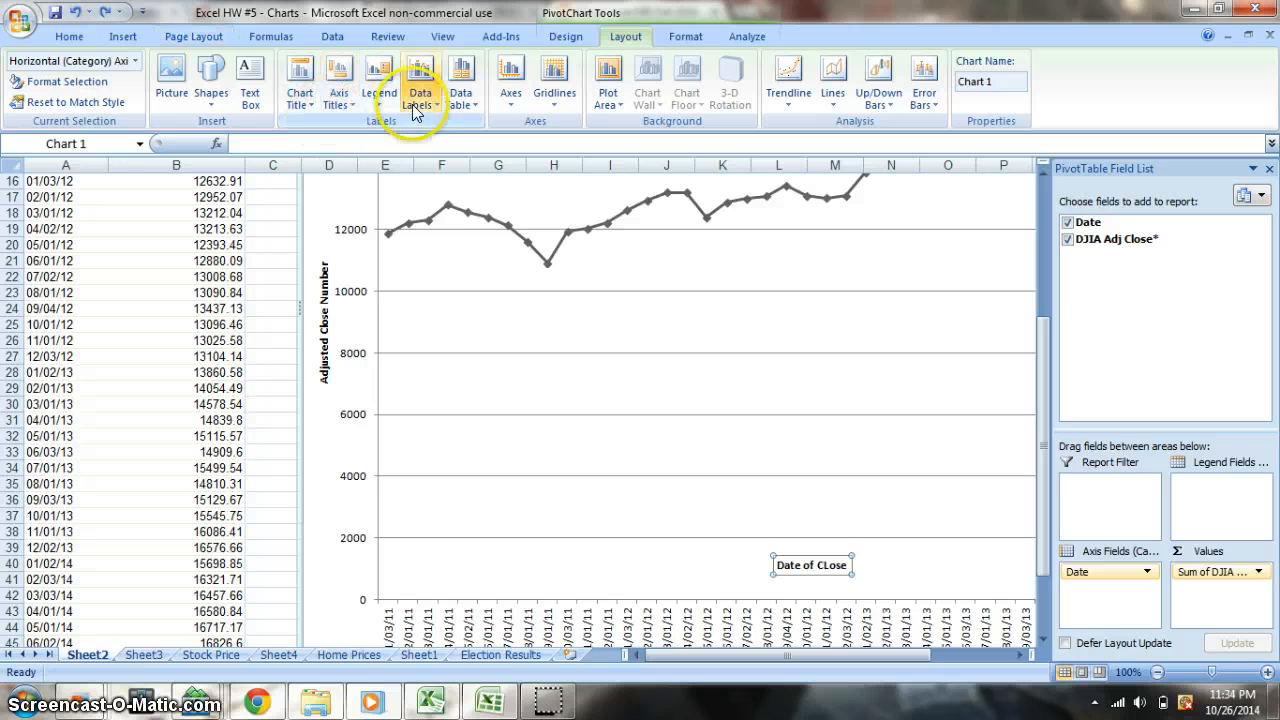
Try showing the chart's primary horizontal axis without labeling and undo the change.
click(497, 105)
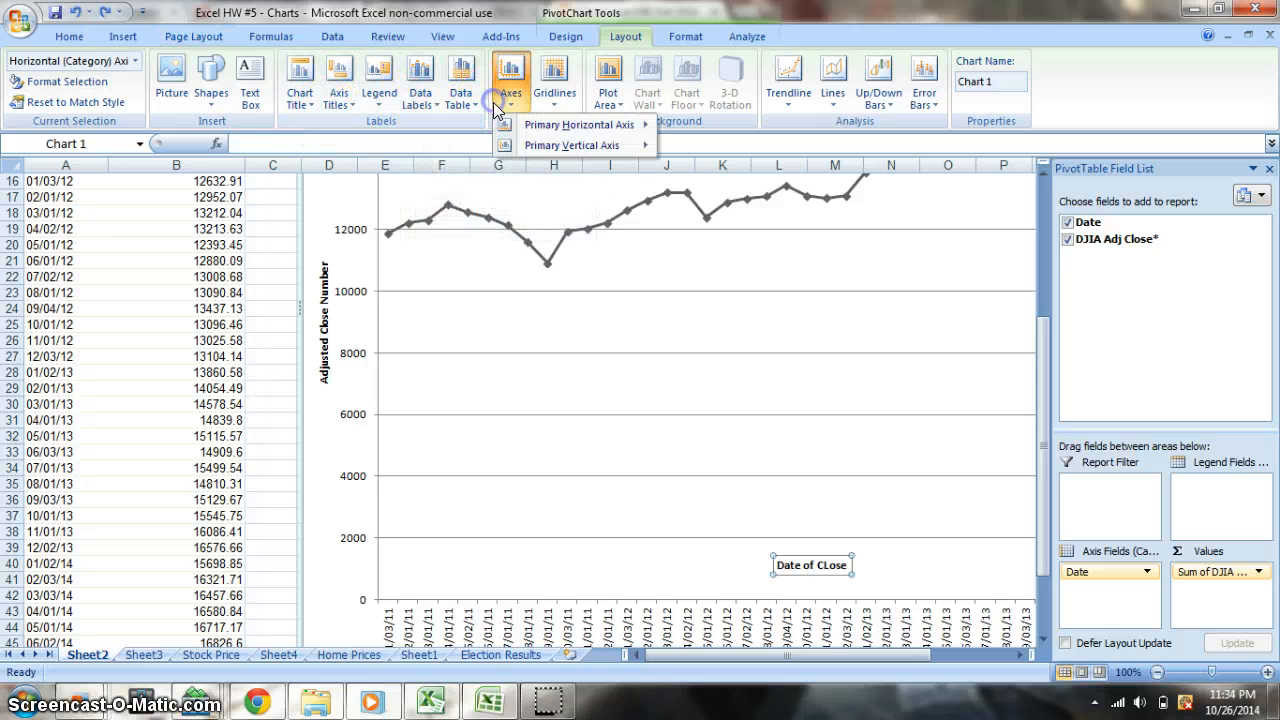
mouse_move(538, 126)
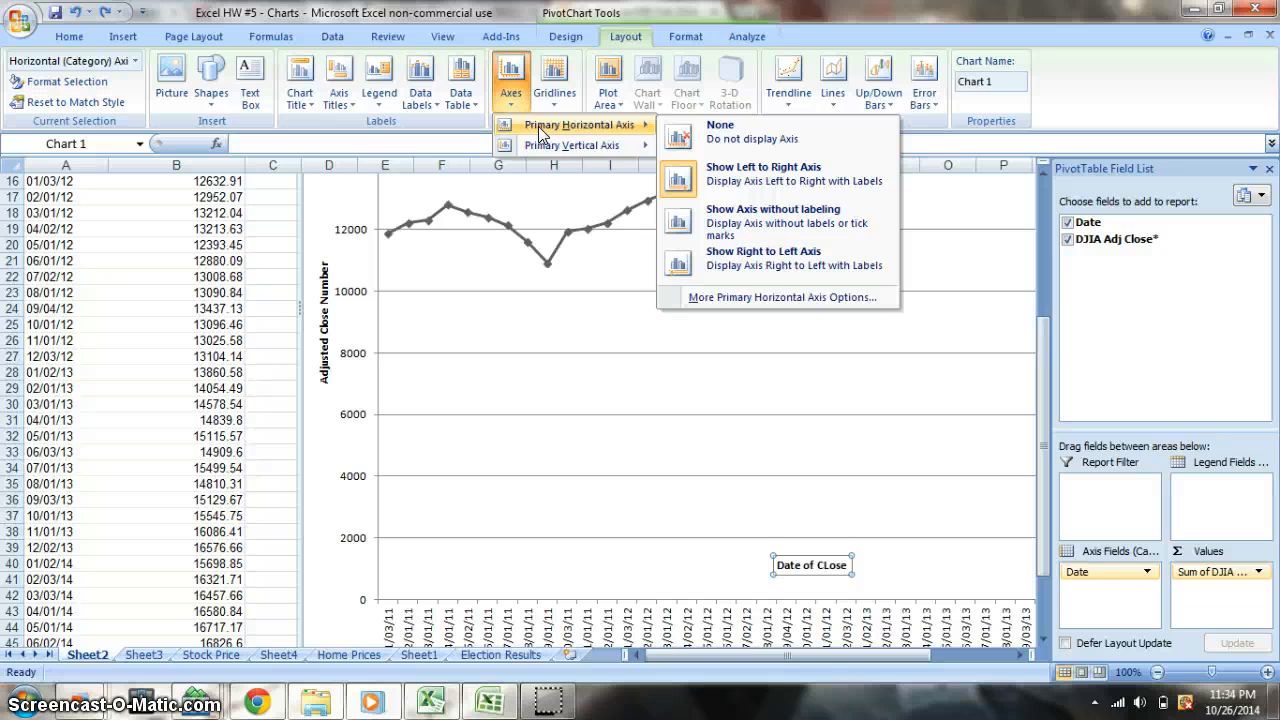
click(755, 219)
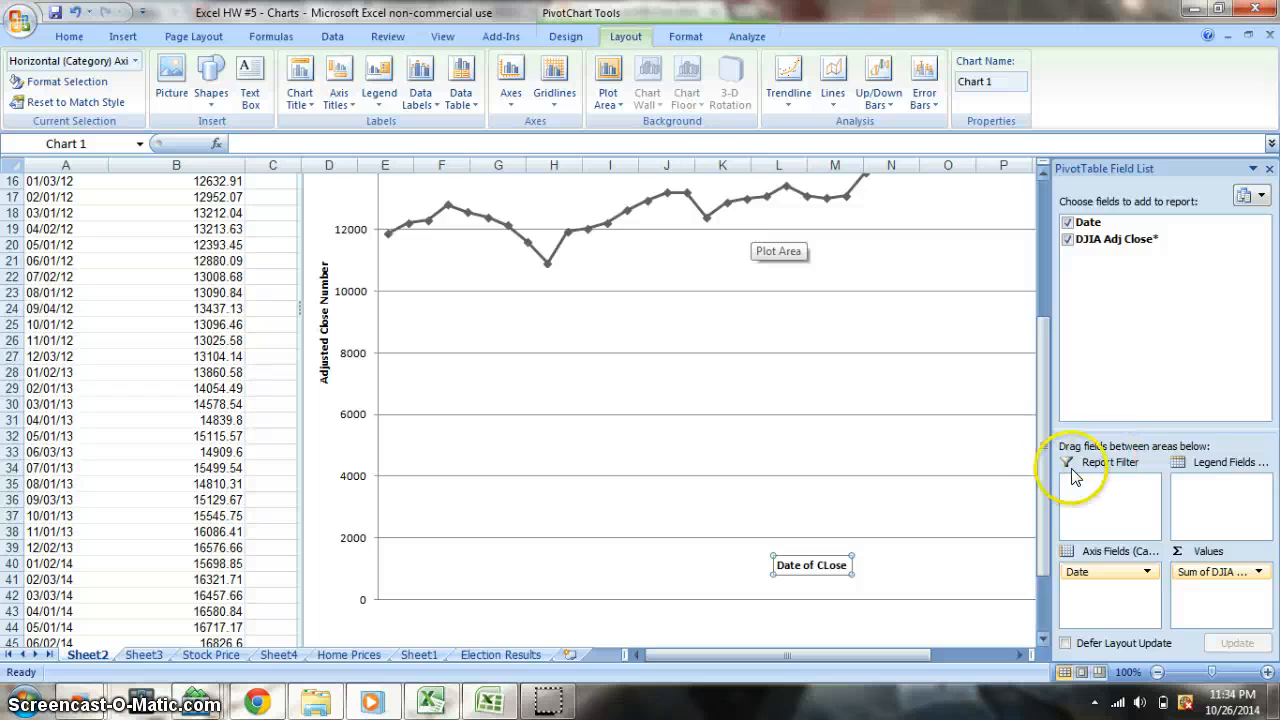
mouse_move(1043, 471)
mouse_down()
mouse_move(1037, 480)
mouse_move(1040, 462)
mouse_up()
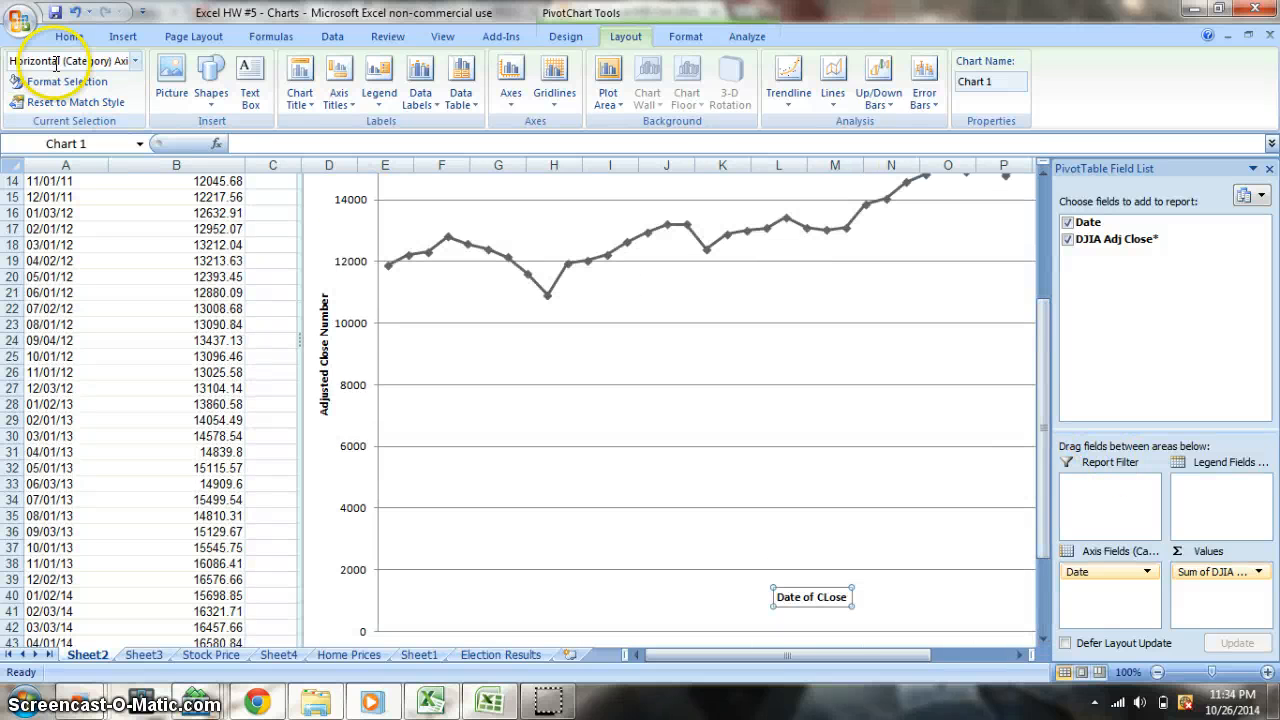
click(80, 22)
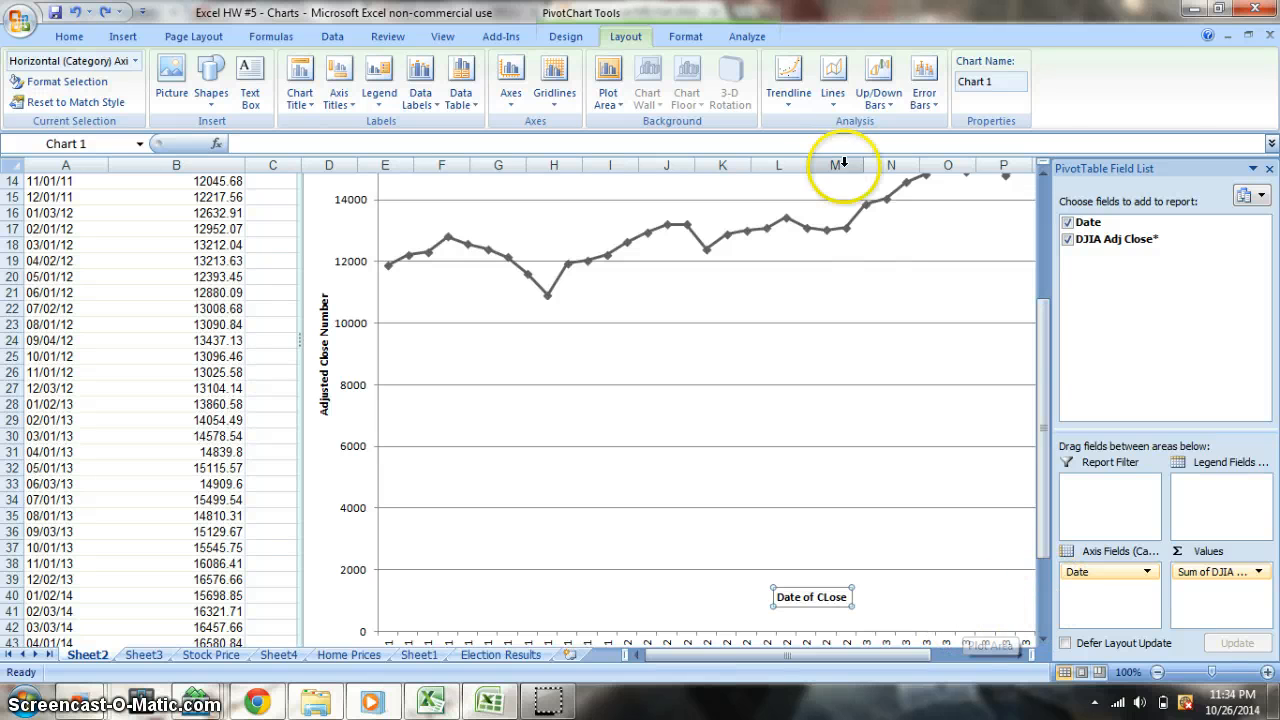
Apply the green chart style to the DJIA Adj. Close line chart.
click(565, 36)
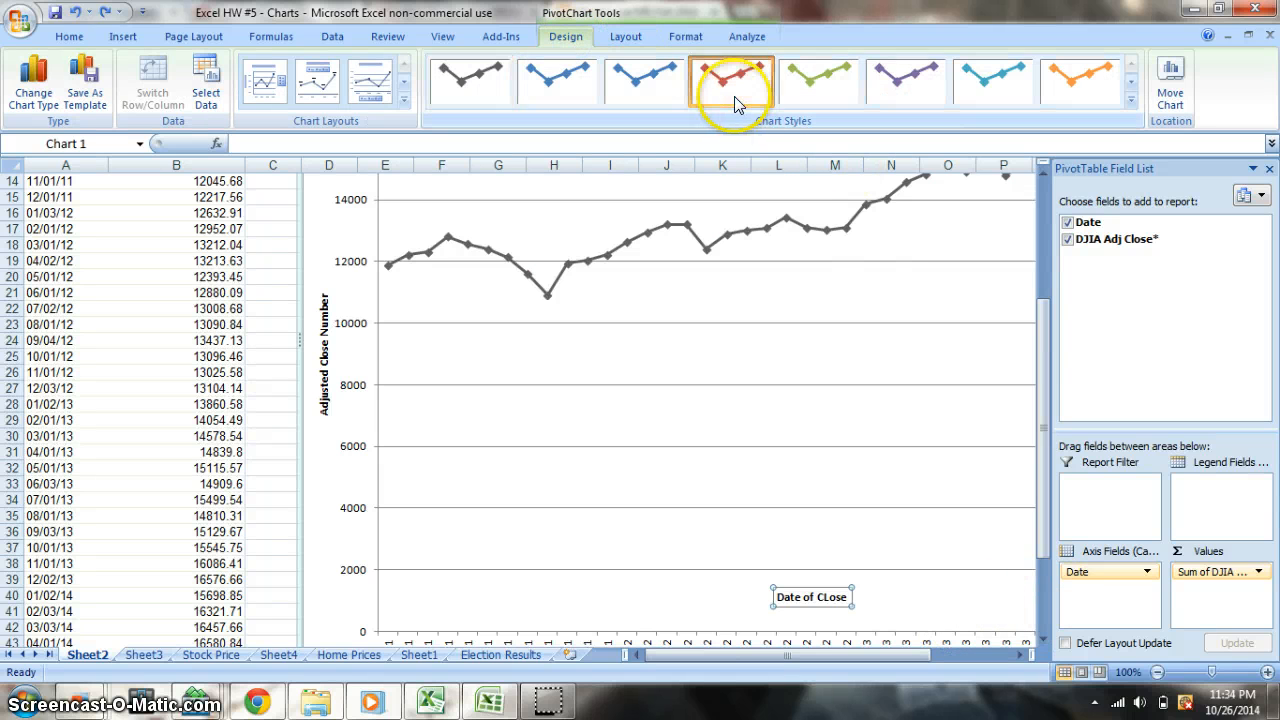
click(810, 80)
click(447, 83)
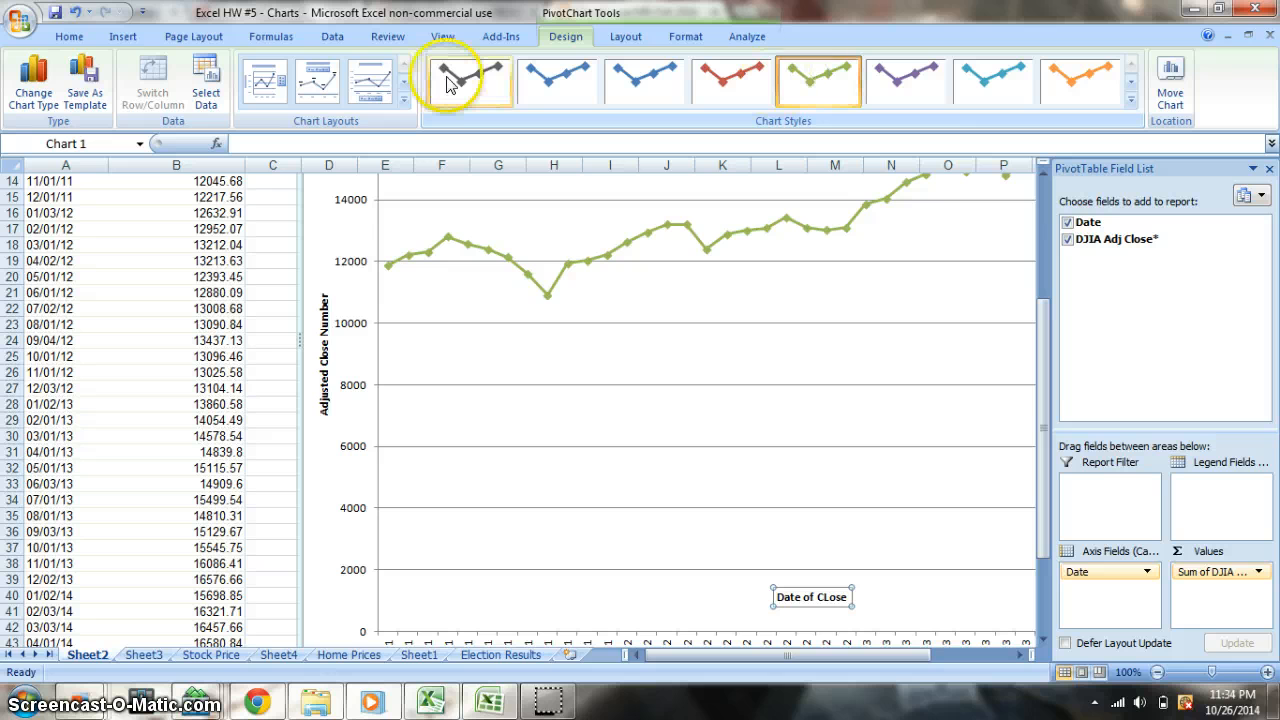
Try the first three chart layouts on the DJIA Adj. Close chart and apply the third one.
click(367, 75)
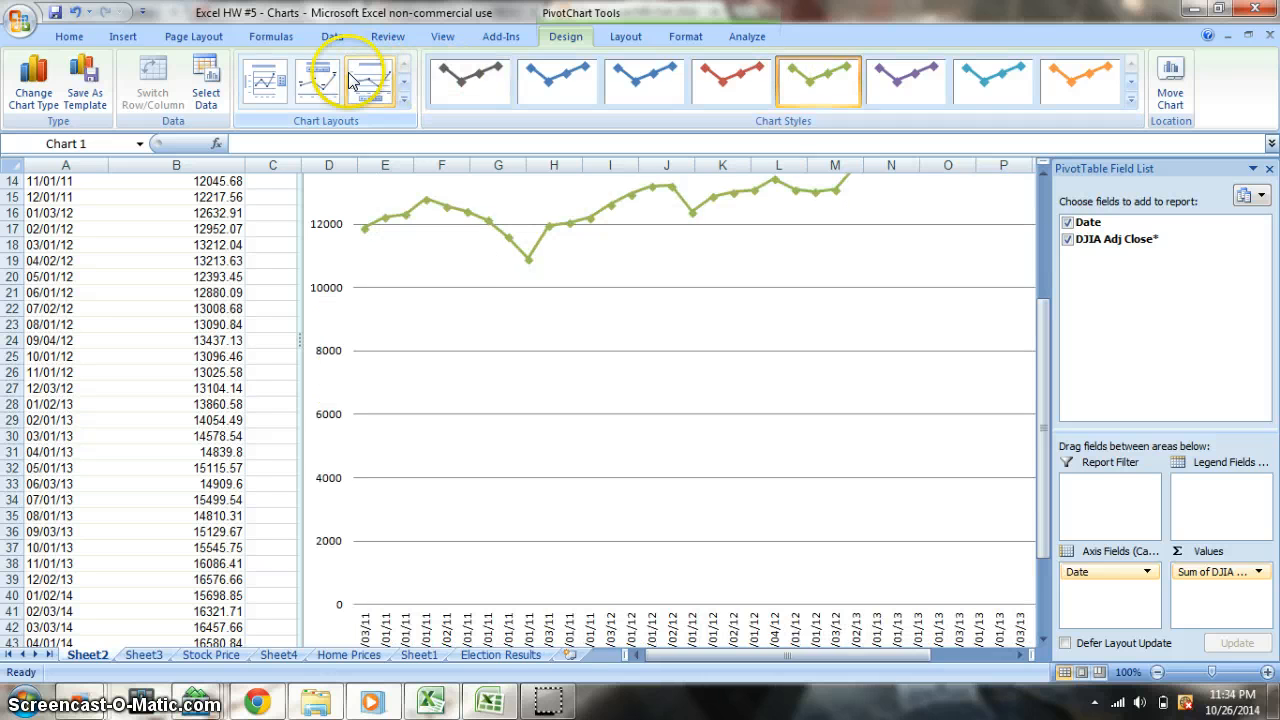
click(317, 84)
click(262, 84)
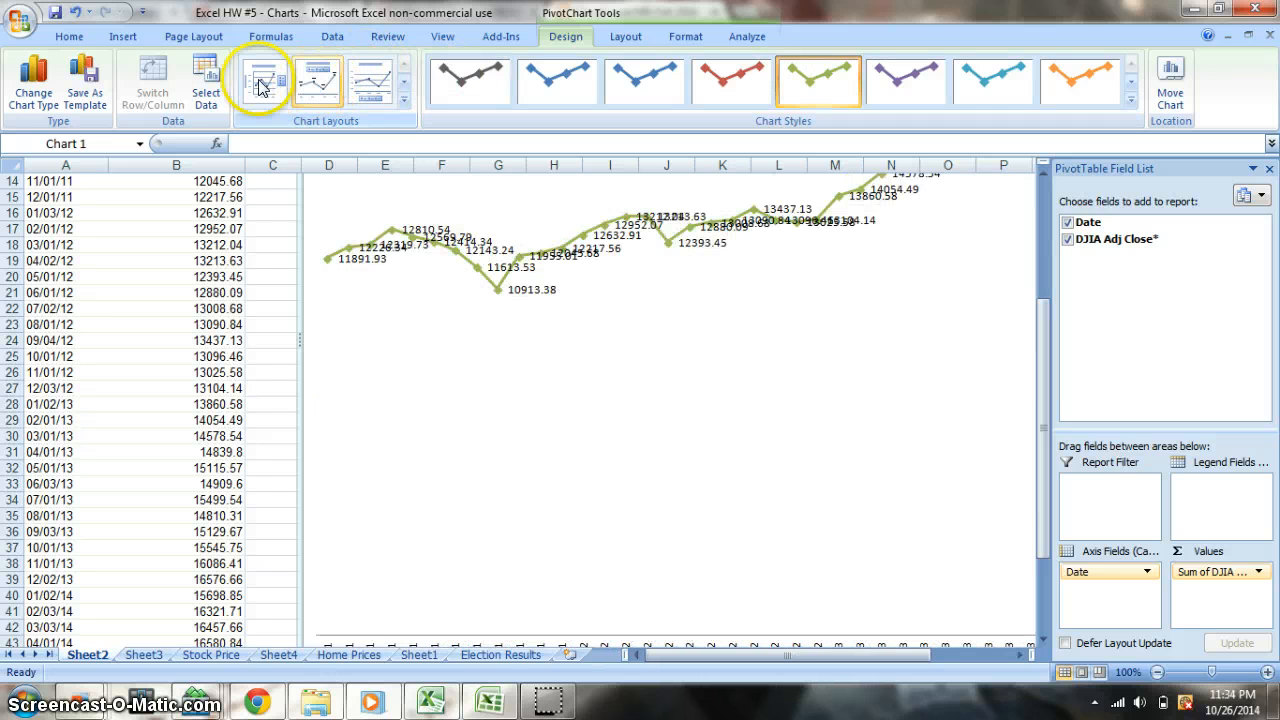
click(370, 80)
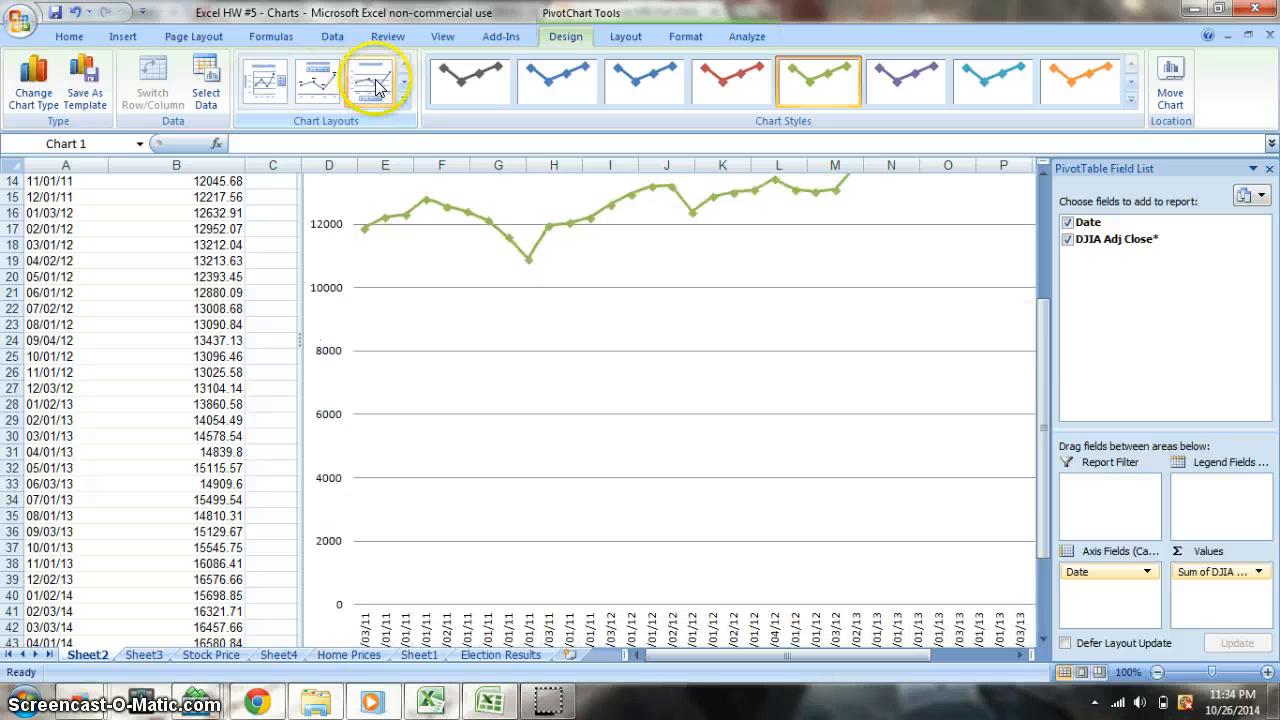
scroll(1014, 314, up, 5)
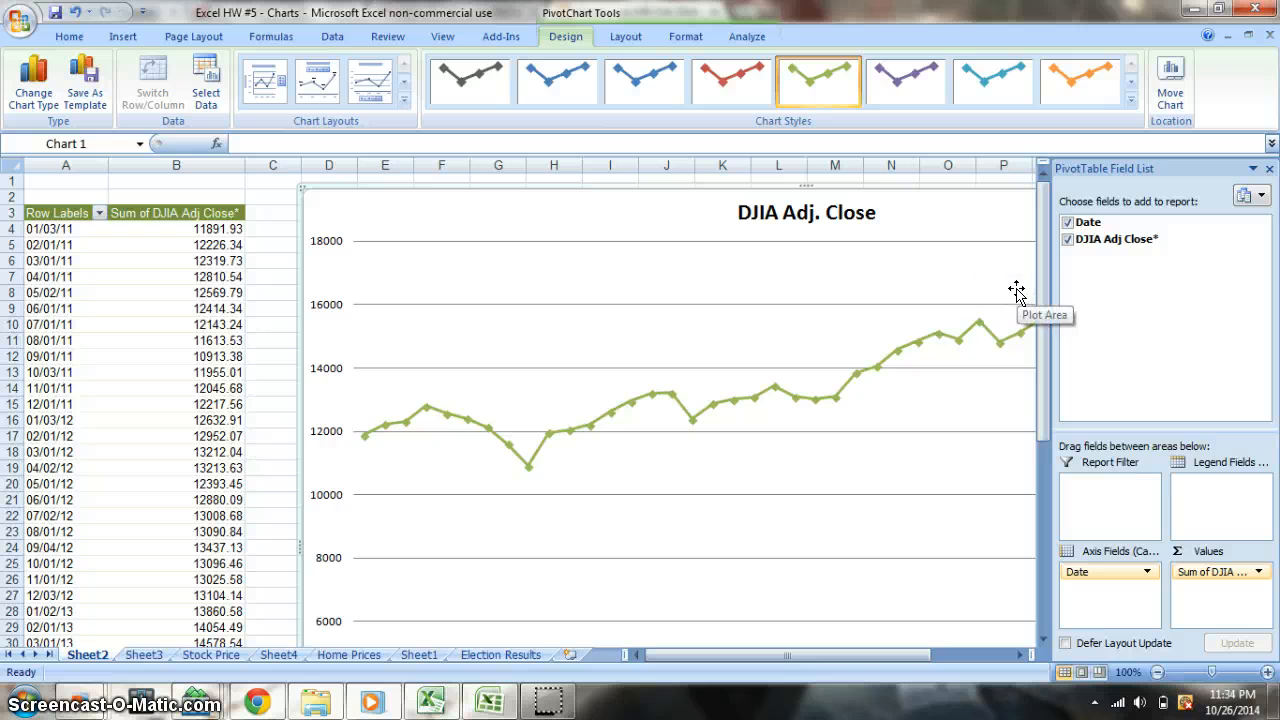
drag(876, 665, 928, 648)
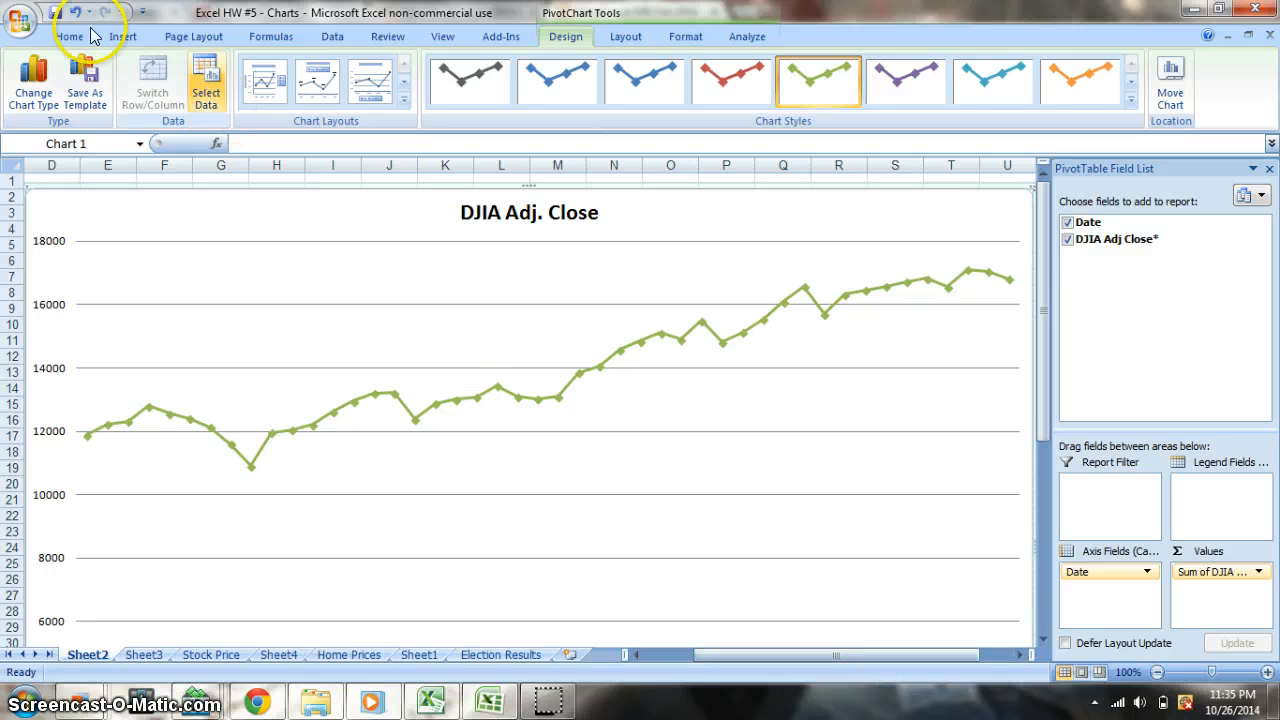
Review the DJIA PivotTable beside its line chart and look through the available column, line and bar chart types.
click(50, 35)
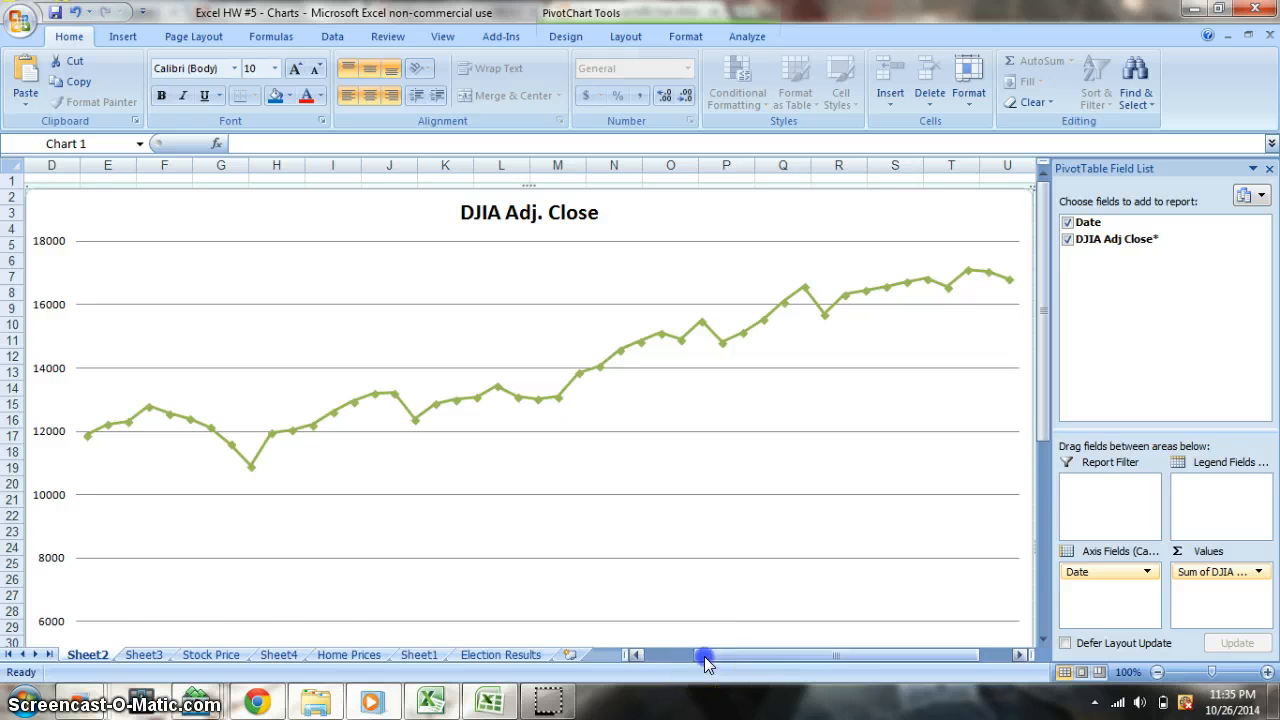
drag(706, 655, 632, 665)
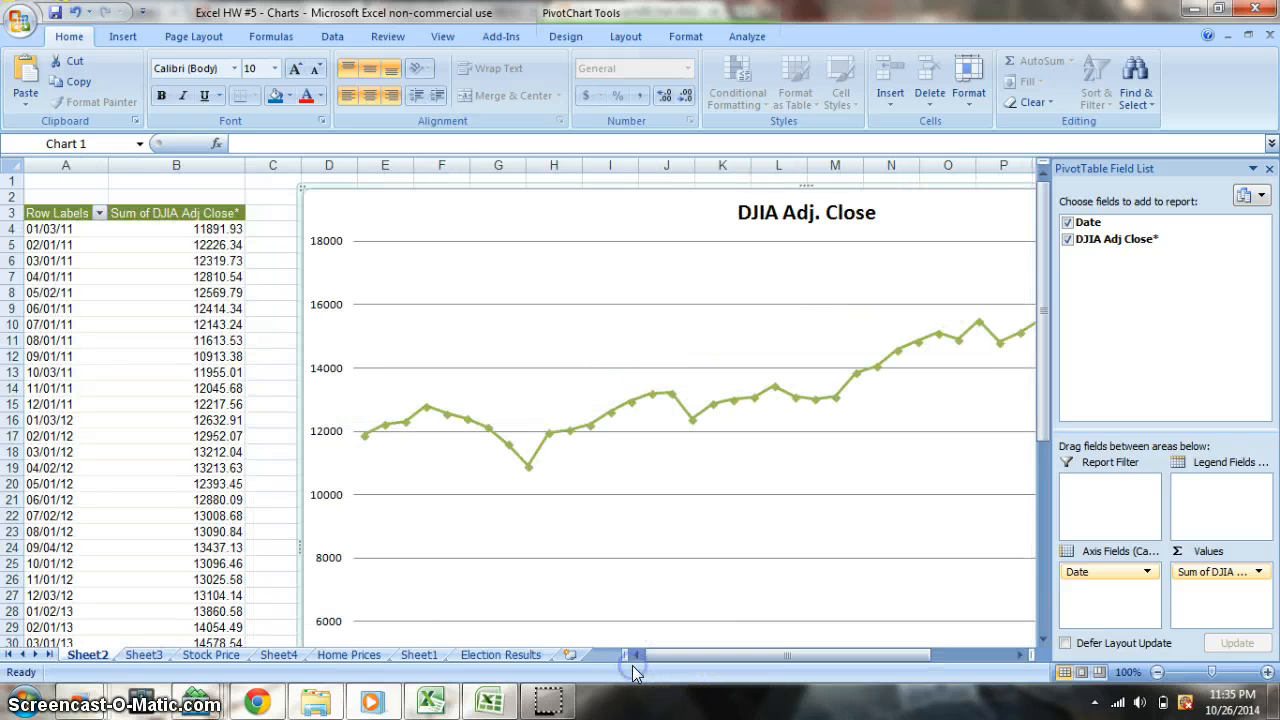
click(308, 430)
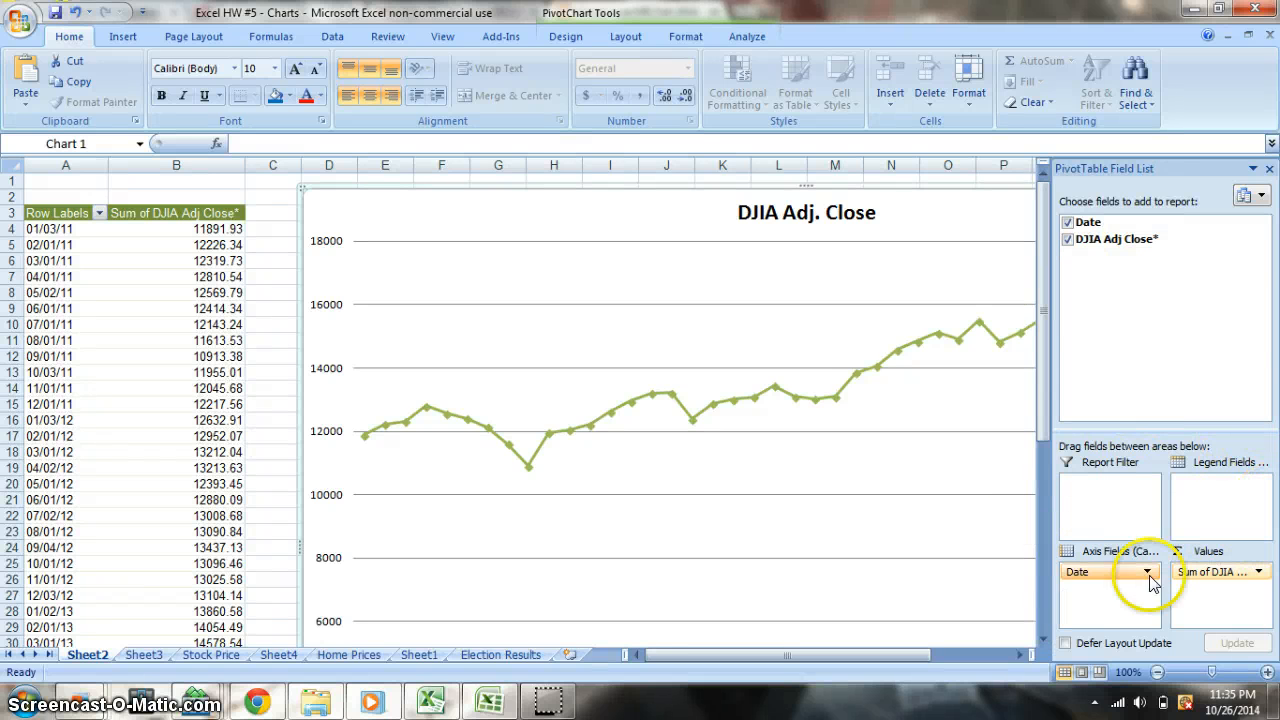
click(115, 42)
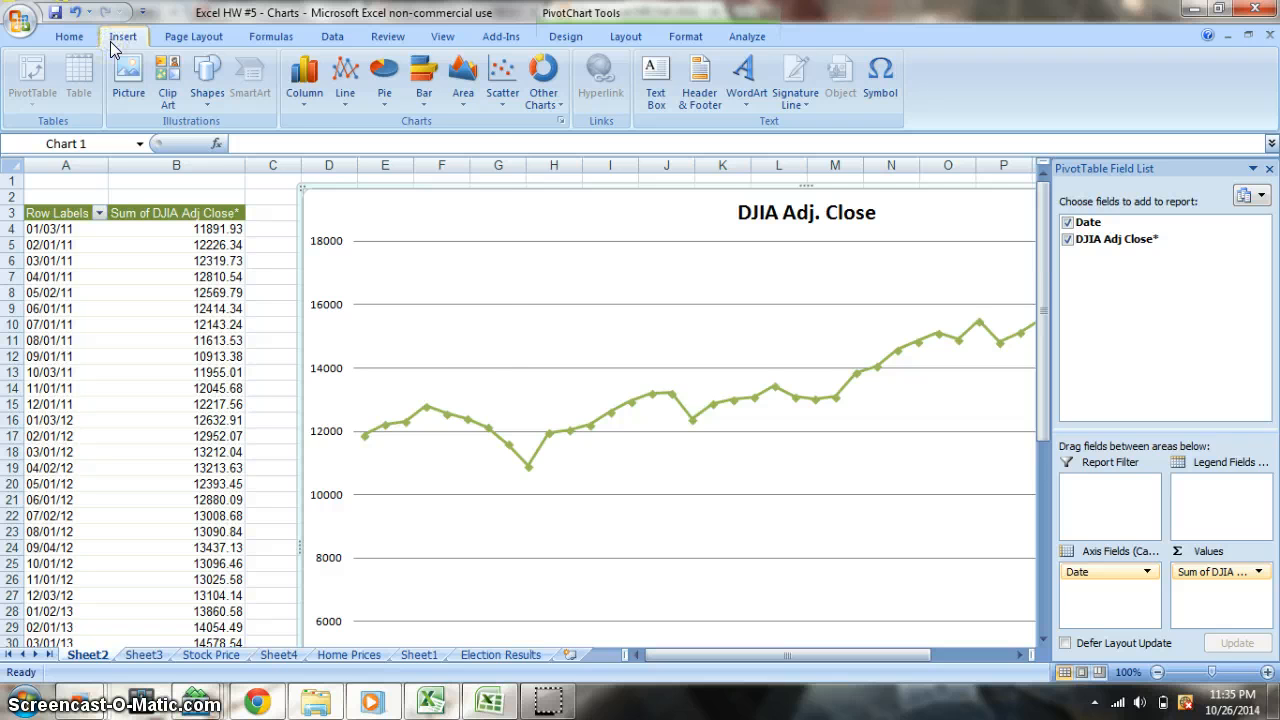
click(303, 100)
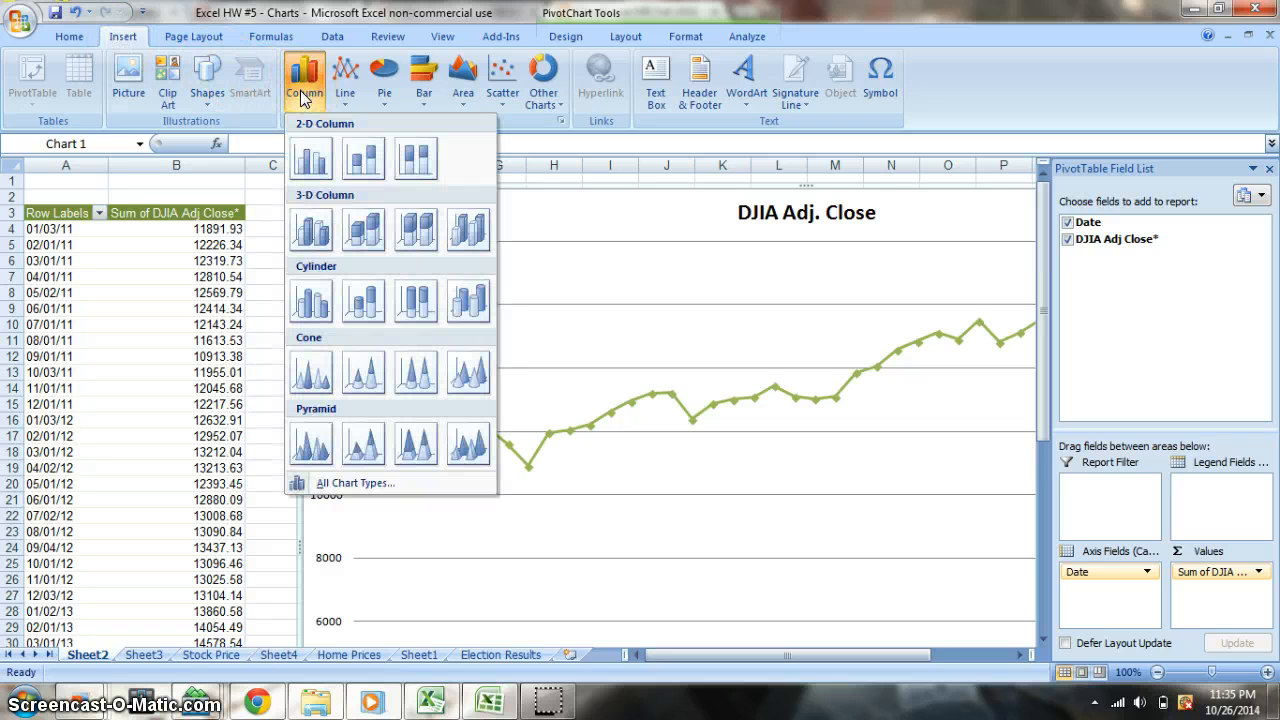
click(345, 88)
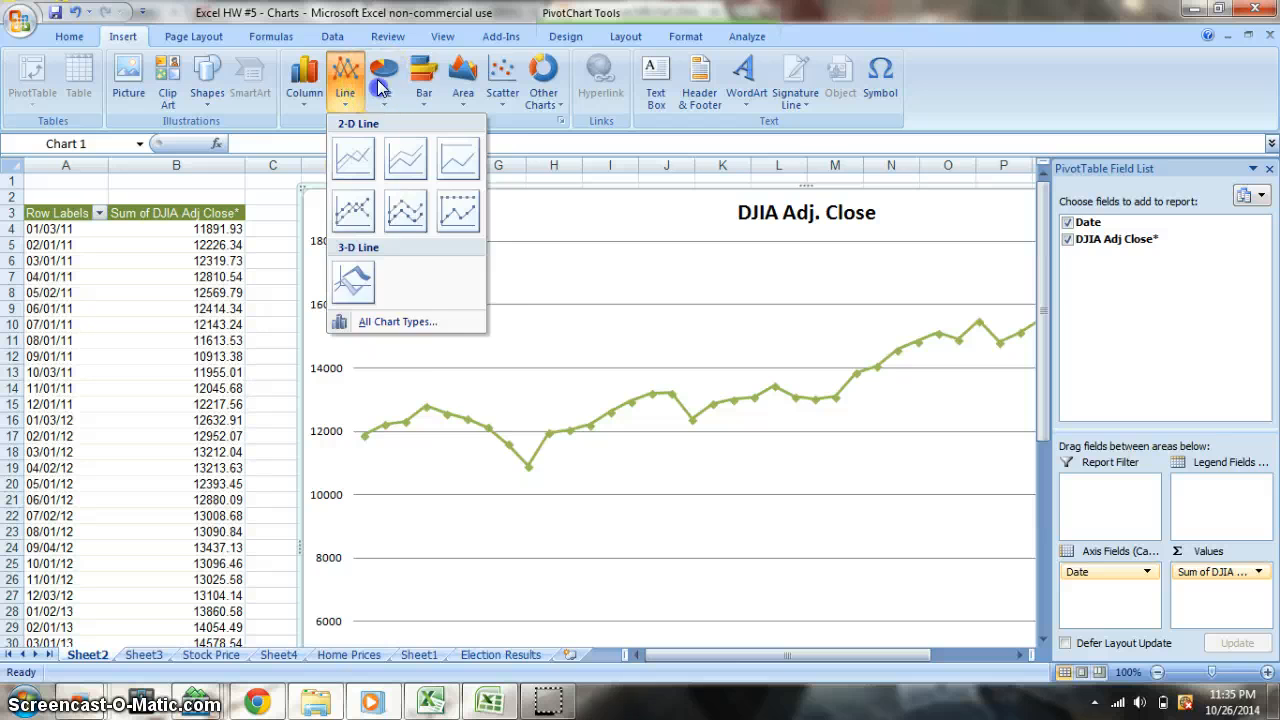
mouse_move(418, 86)
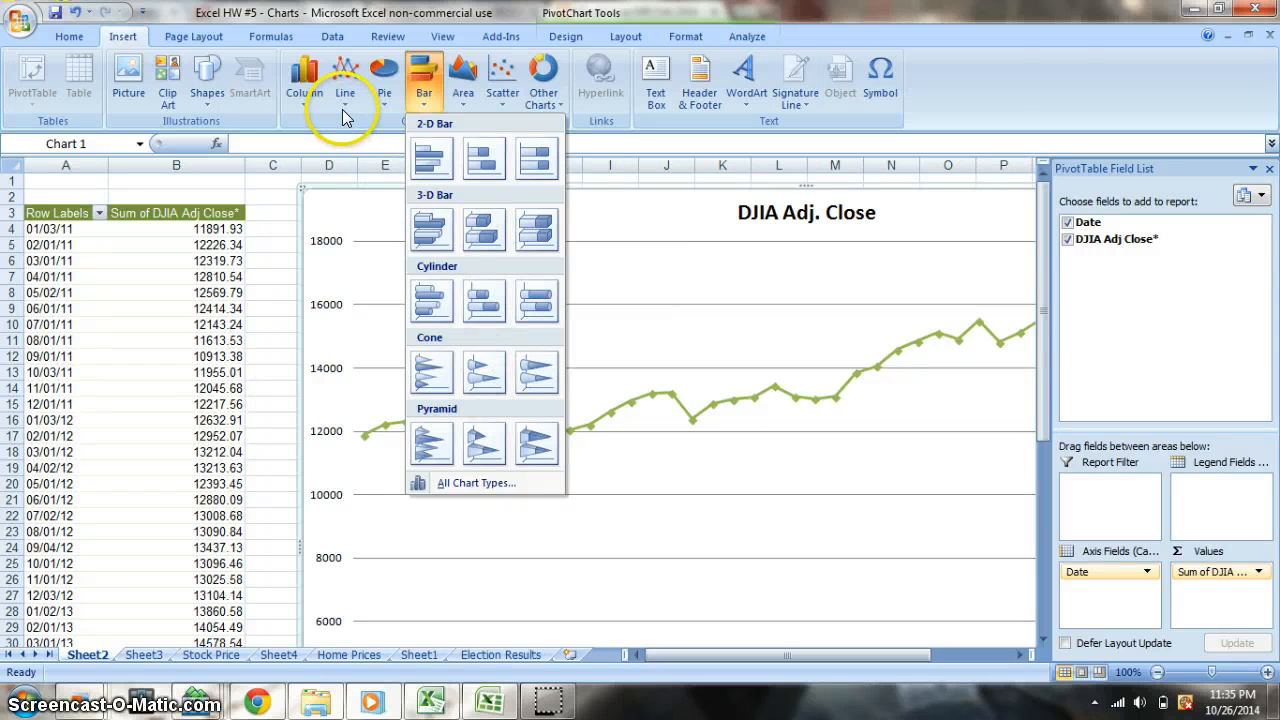
mouse_move(346, 97)
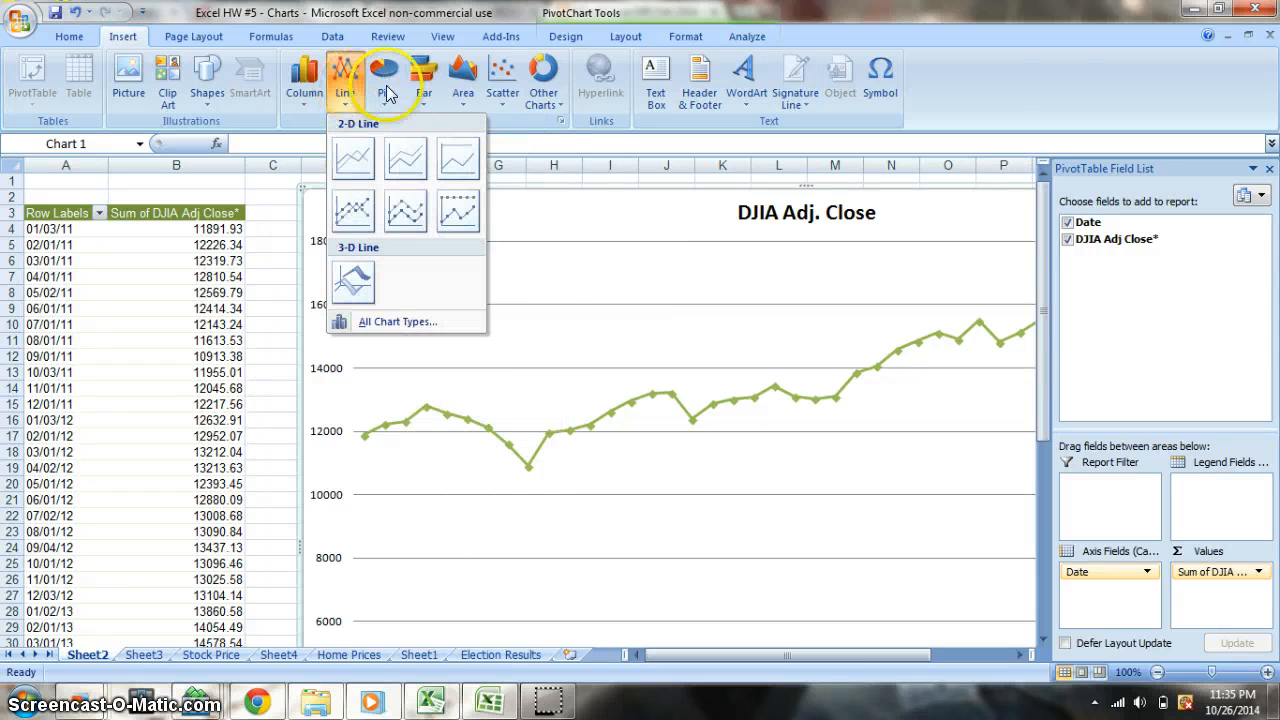
click(556, 40)
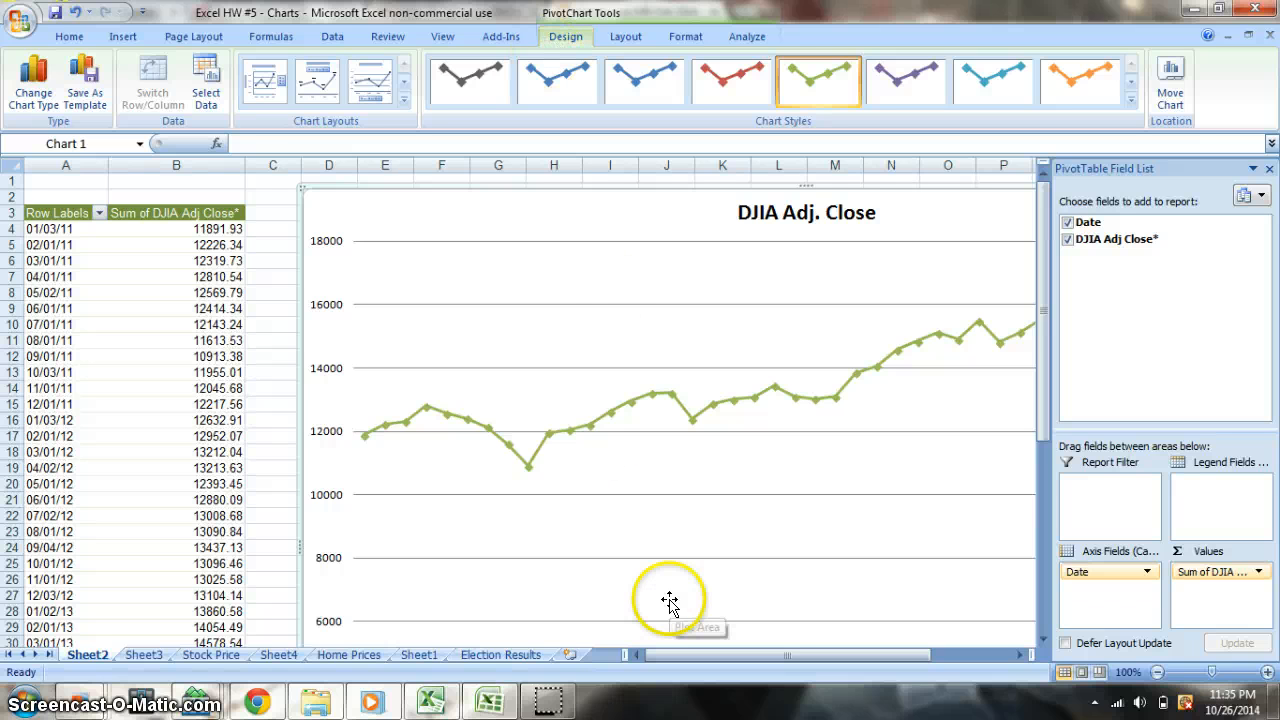
Review the home prices data, the 2012 election results pie chart and the full Sales by Zipcode chart.
click(350, 655)
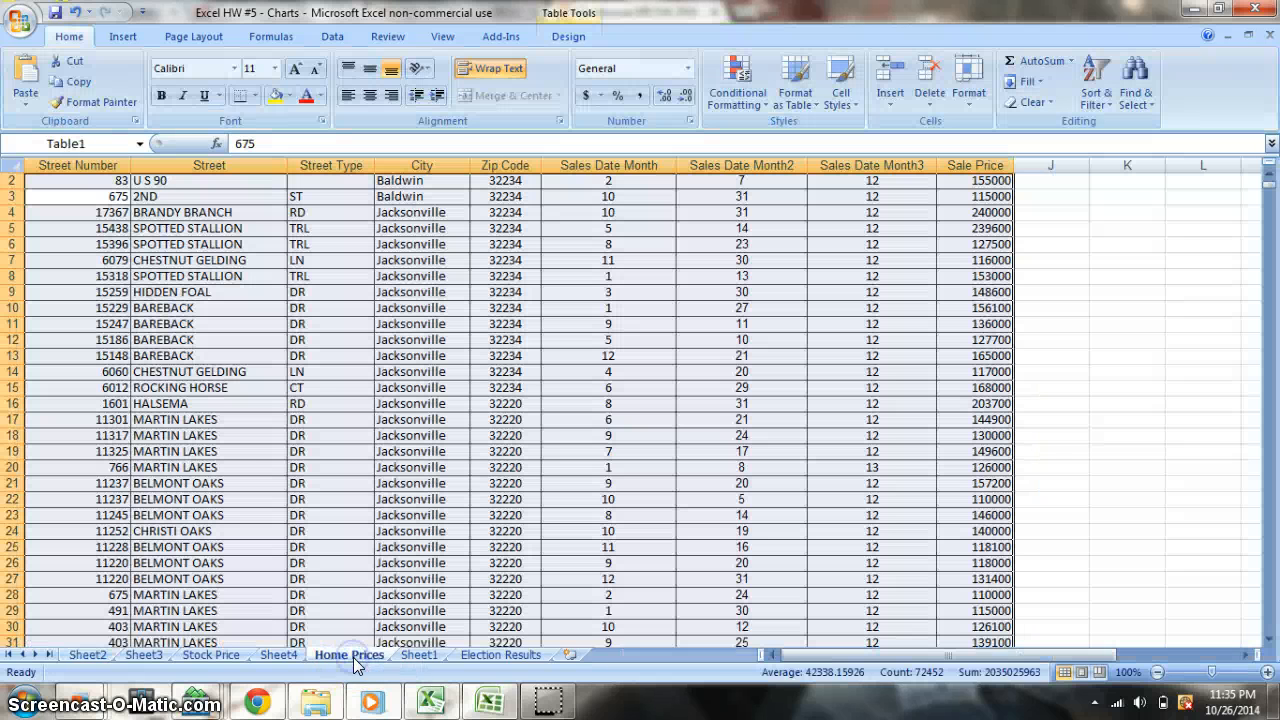
click(488, 658)
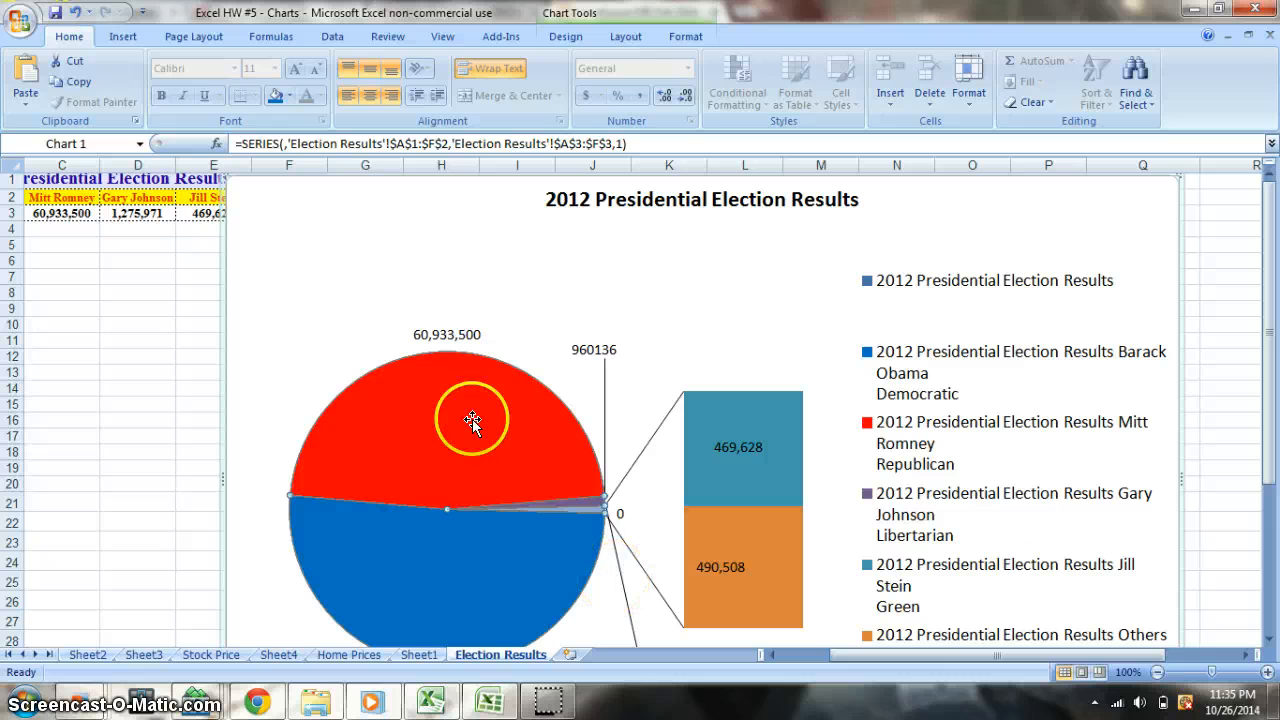
click(418, 656)
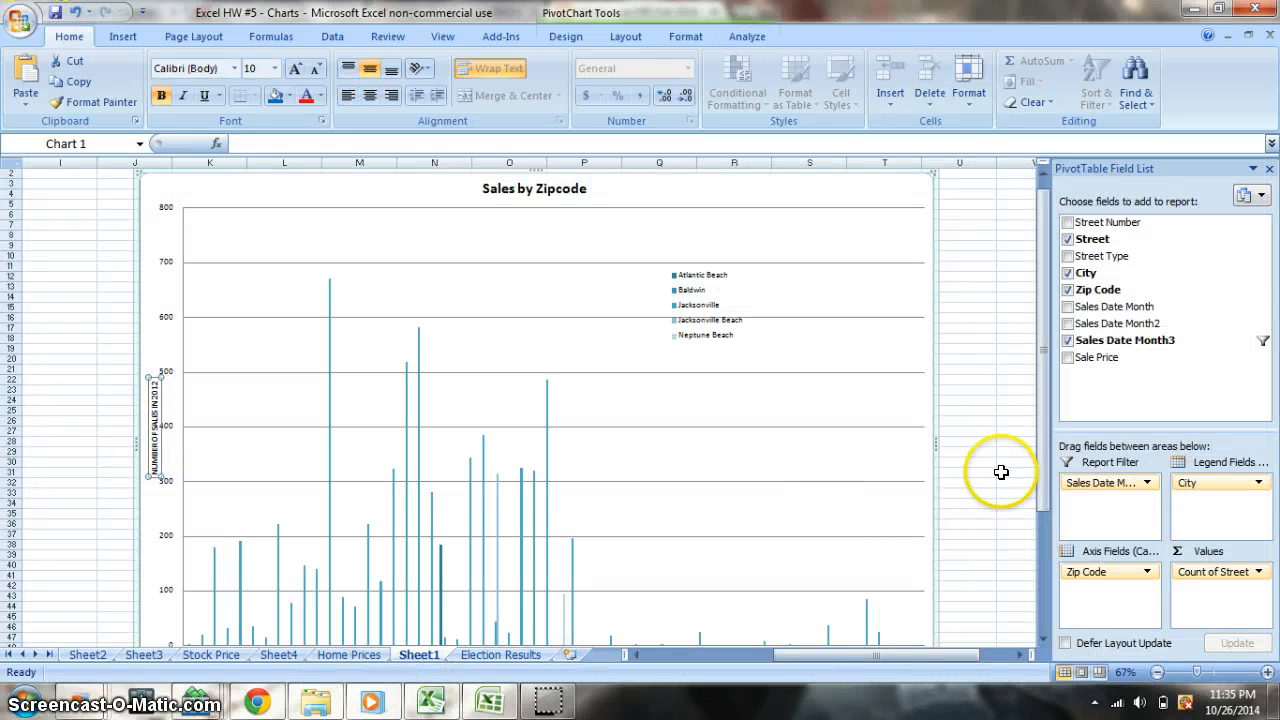
mouse_move(1041, 405)
mouse_down()
mouse_move(1090, 588)
mouse_move(1037, 483)
mouse_move(1042, 410)
mouse_up()
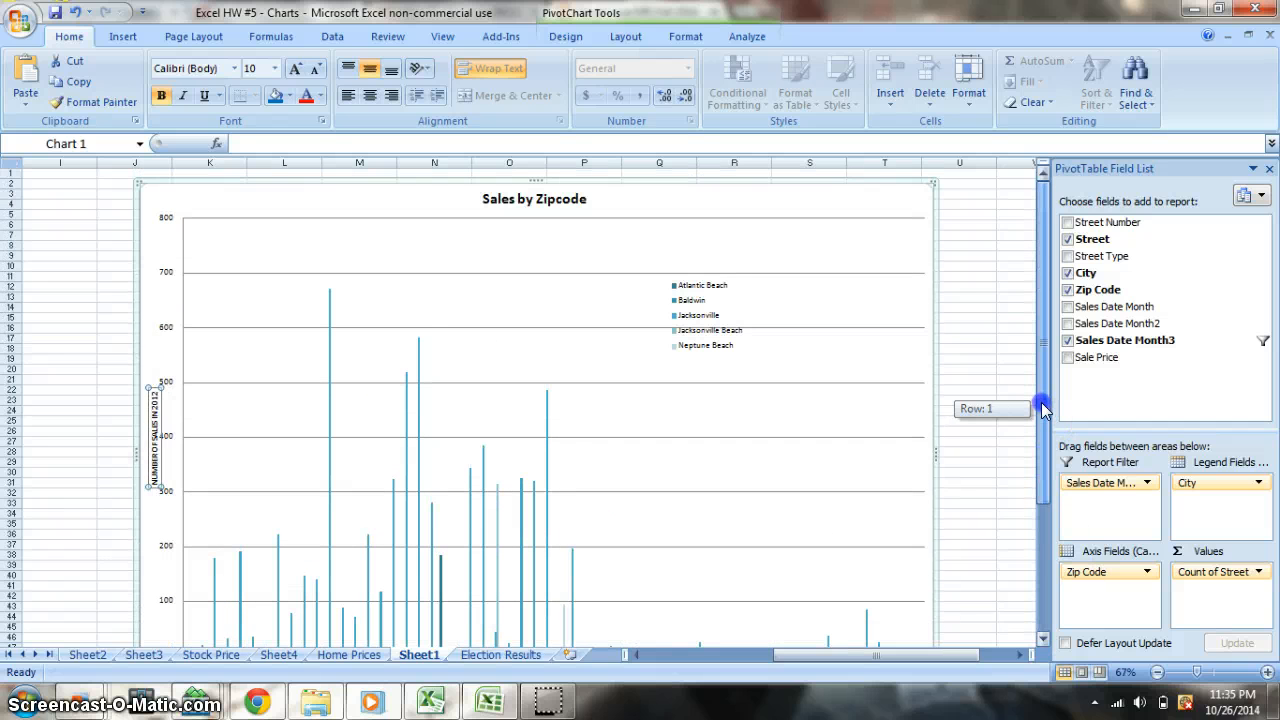
drag(1135, 558, 1135, 558)
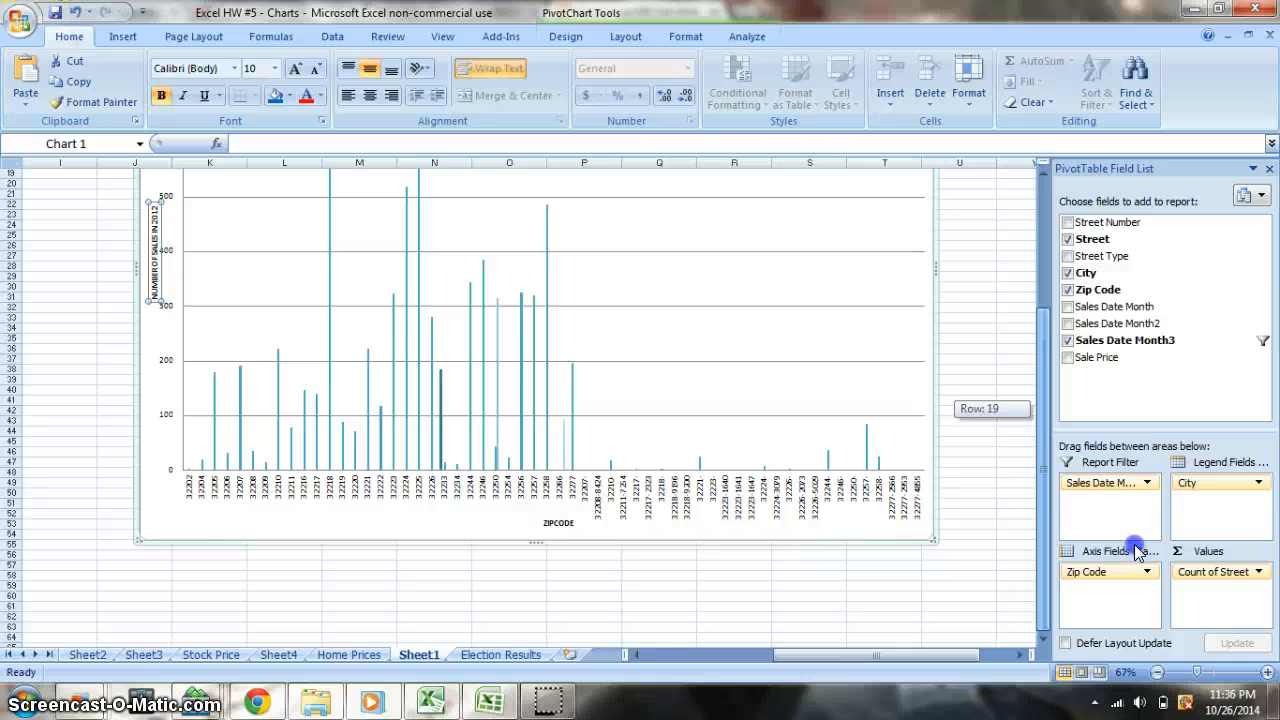
drag(1135, 552, 1063, 323)
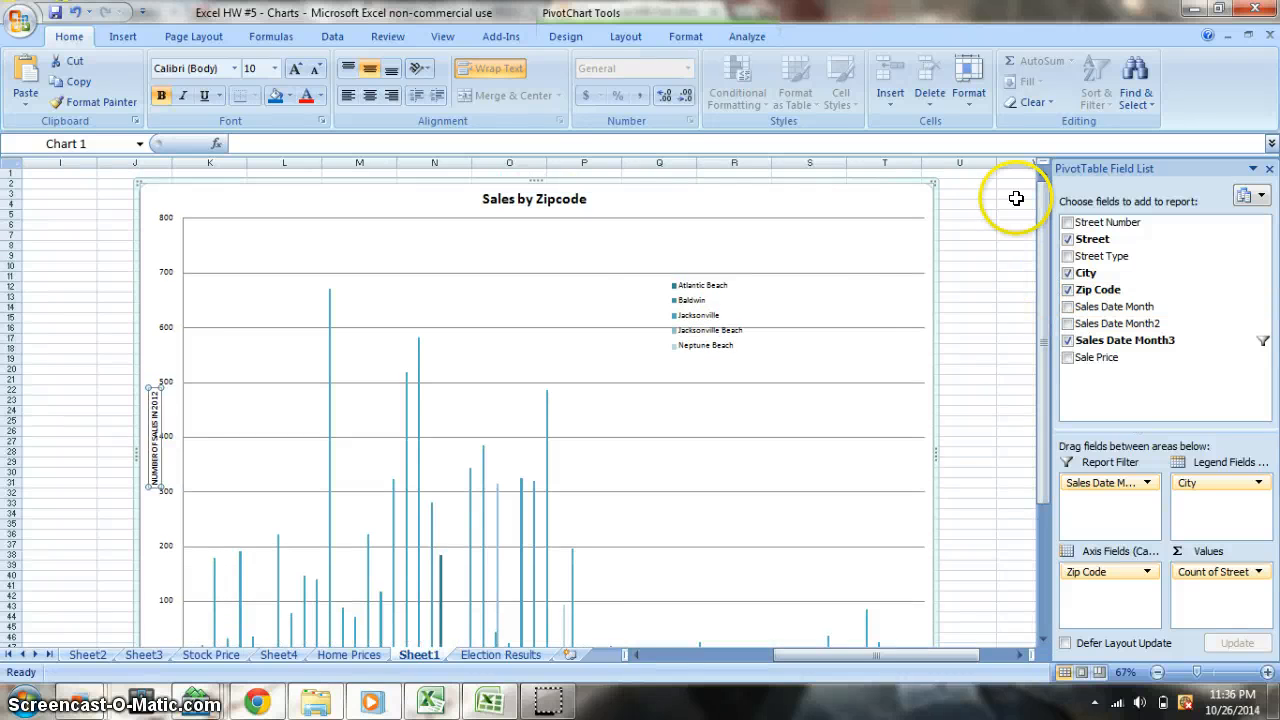